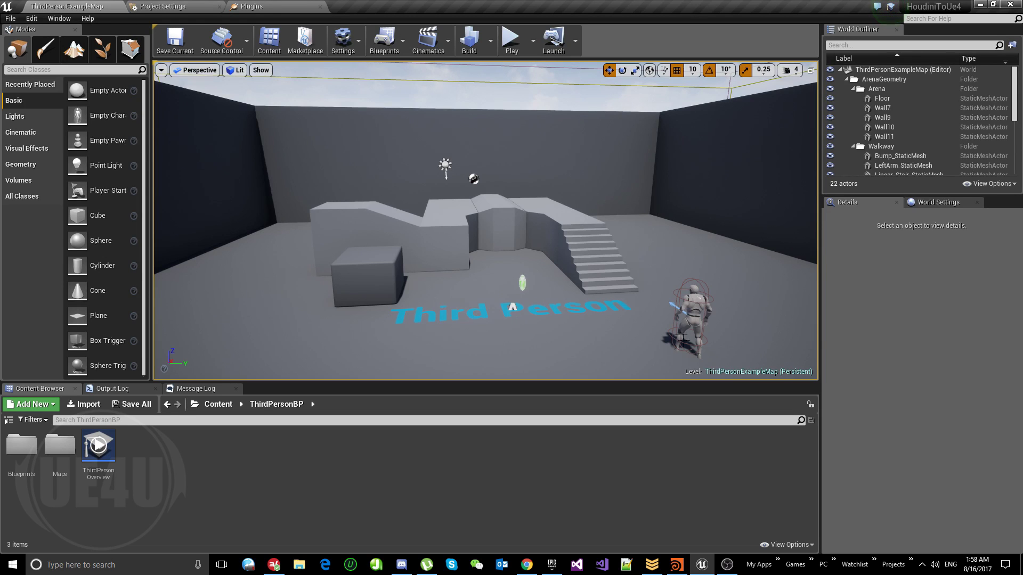
# - Switch from the Unreal Engine level to the HoudiniForUE4.hip scene in Houdini
pyautogui.moveTo(563, 280); pyautogui.dragTo(583, 362, button='right')
pyautogui.moveTo(716, 263); pyautogui.dragTo(700, 264, button='right')
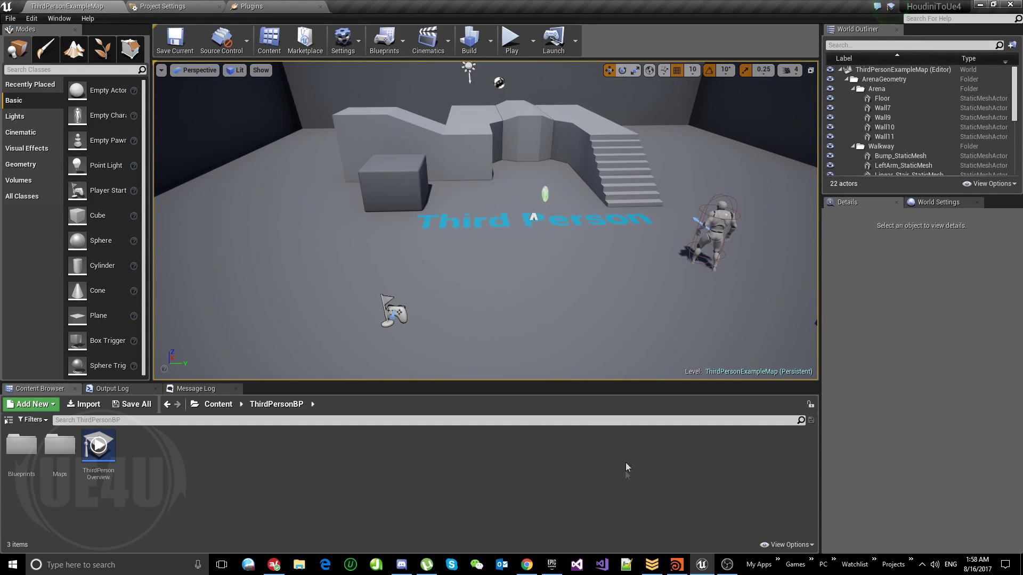
pyautogui.click(676, 565)
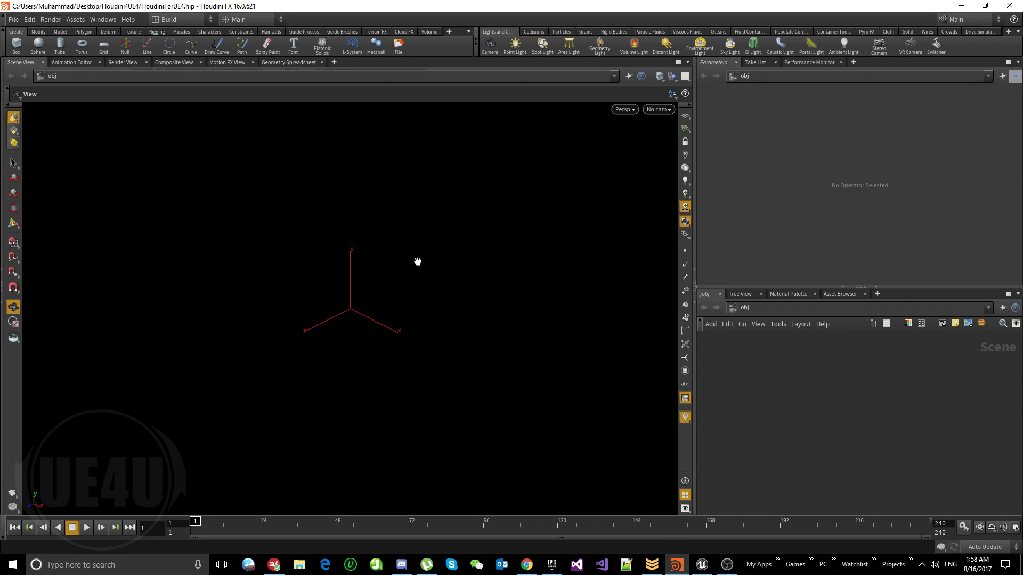
pyautogui.moveTo(413, 262)
pyautogui.mouseDown()
pyautogui.moveTo(400, 268)
pyautogui.moveTo(411, 269)
pyautogui.mouseUp()
# - Look through the simulation shelf tools for particles, collisions, grains, rigid bodies, particle fluids and viscous fluids
pyautogui.click(561, 32)
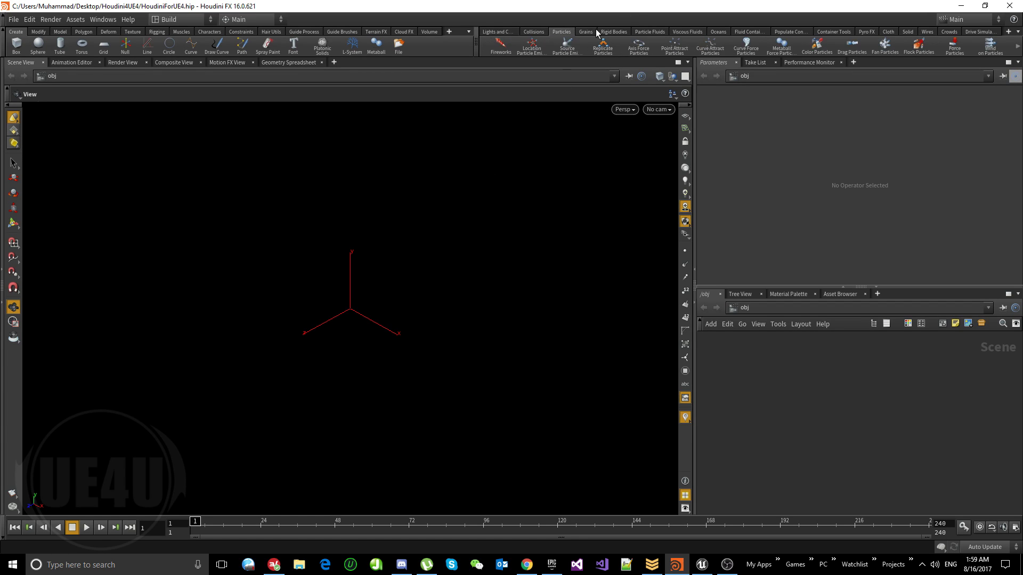
pyautogui.click(608, 32)
pyautogui.click(650, 32)
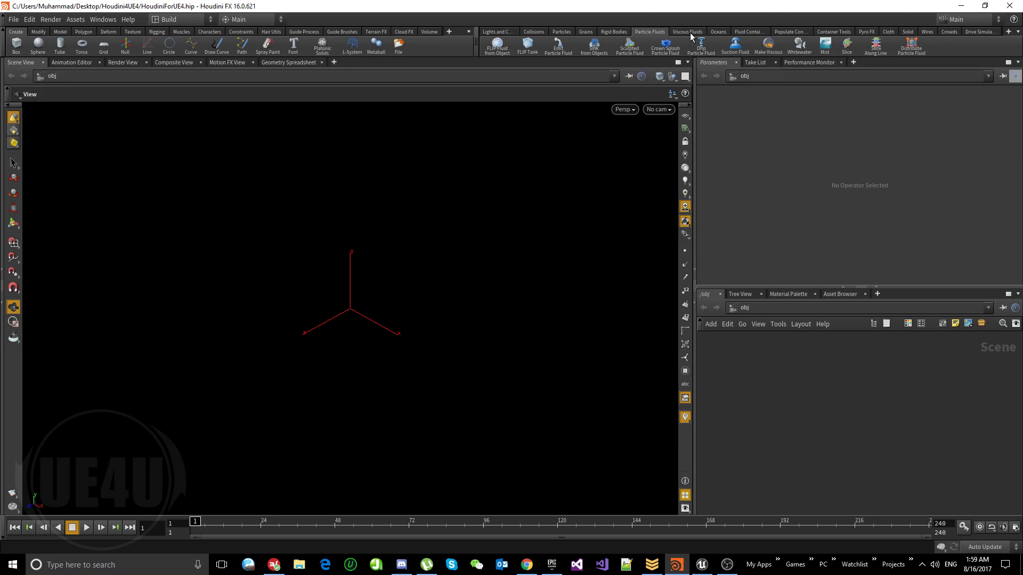
pyautogui.click(688, 33)
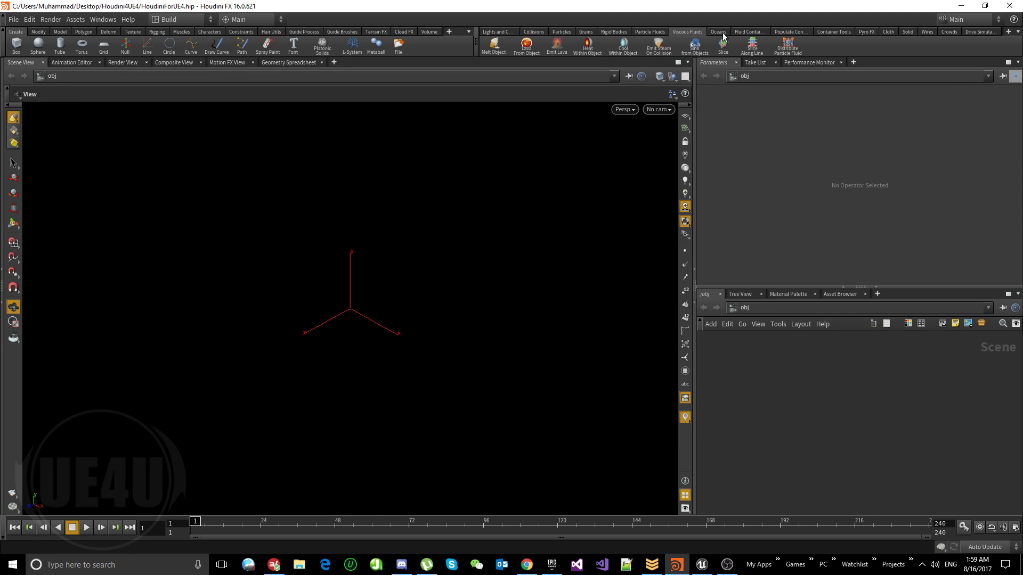
pyautogui.click(651, 33)
pyautogui.click(613, 33)
pyautogui.click(564, 32)
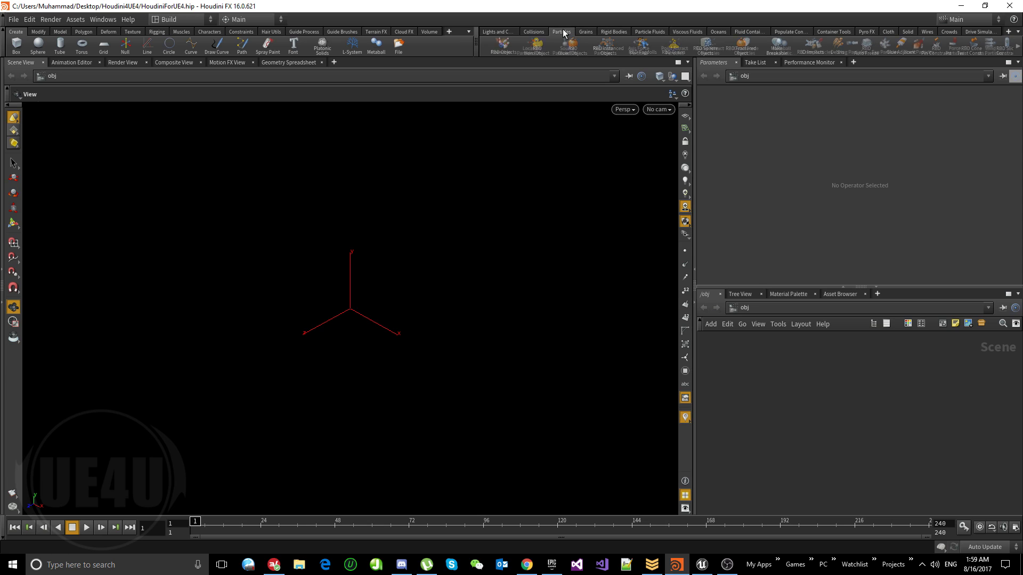
pyautogui.click(525, 33)
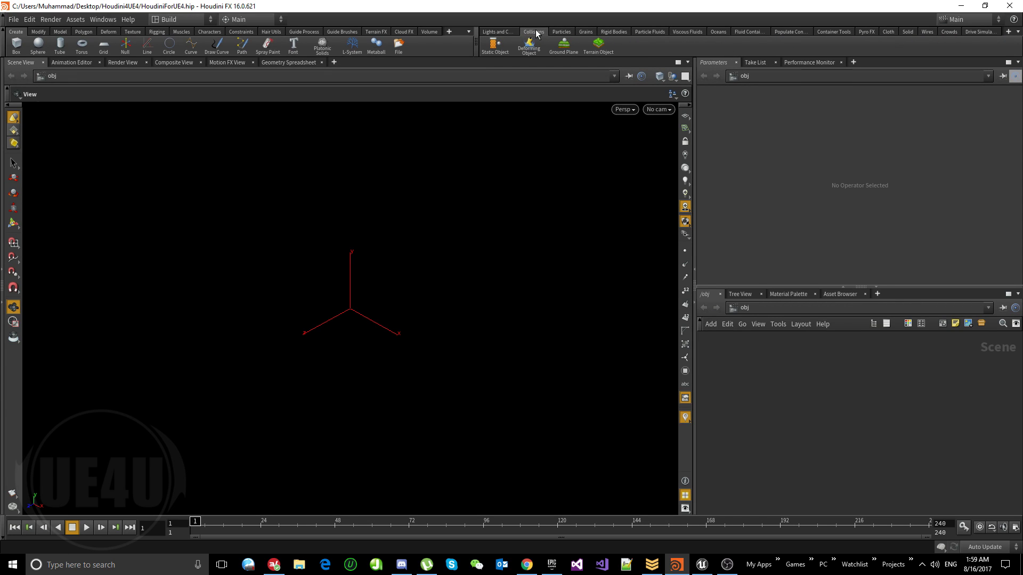
pyautogui.click(585, 32)
pyautogui.click(608, 33)
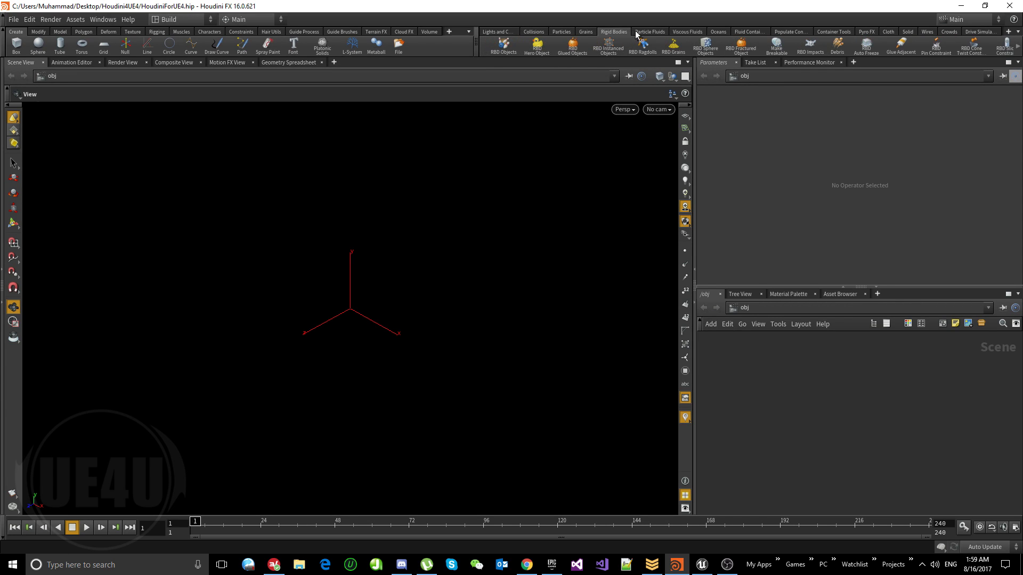
# - Create a FLIP Tank particle fluid at the scene origin with a size of 5 x 5 x 5
pyautogui.click(650, 32)
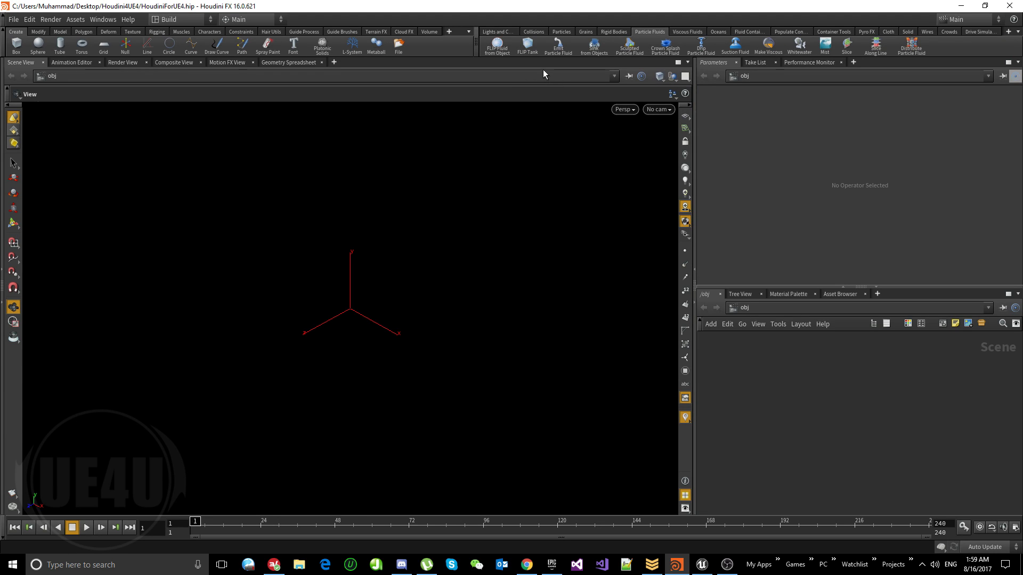
pyautogui.click(529, 47)
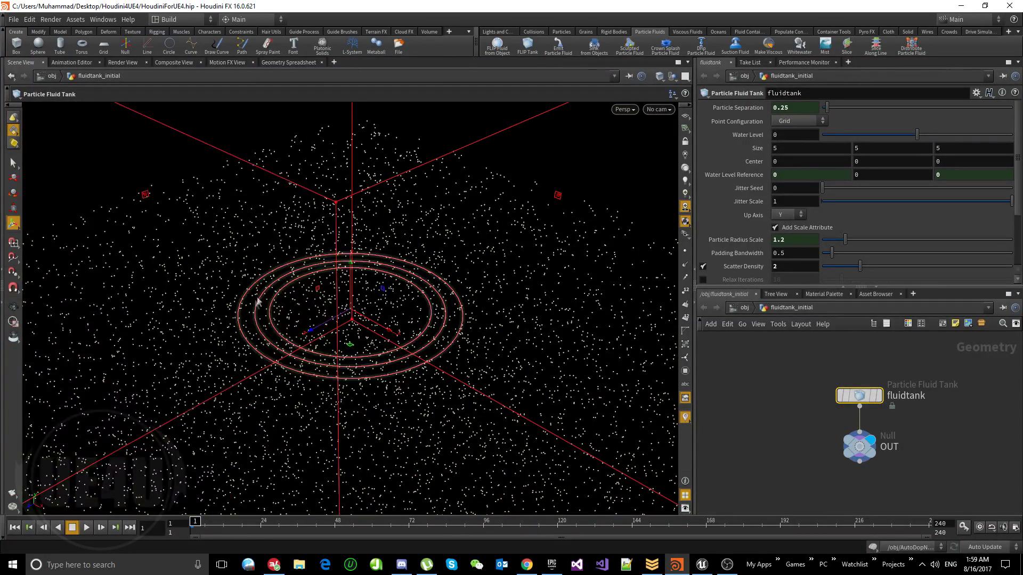
pyautogui.press('Escape')
pyautogui.moveTo(257, 302); pyautogui.dragTo(433, 342)
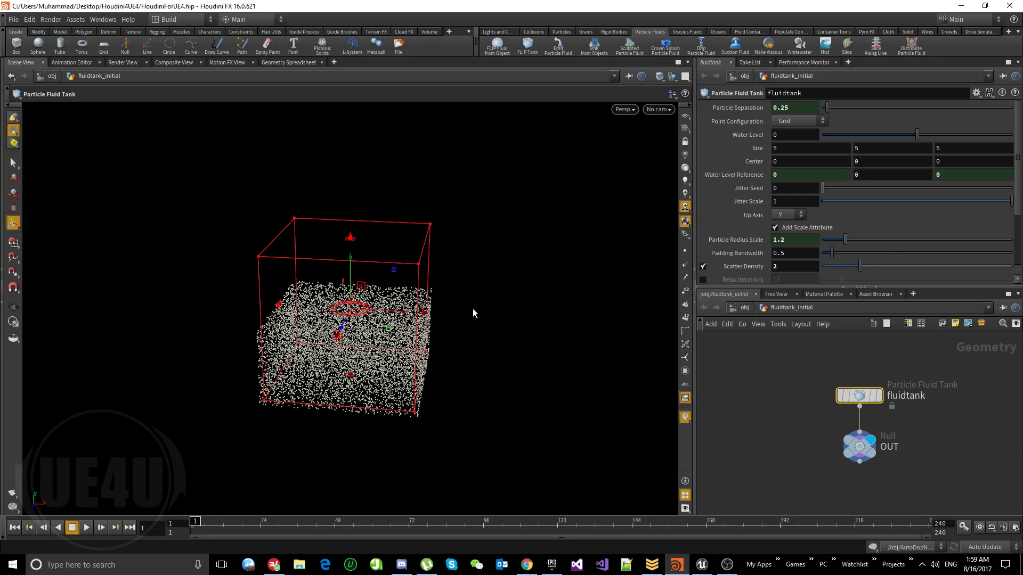
pyautogui.press('Escape')
pyautogui.moveTo(440, 350); pyautogui.dragTo(434, 370)
pyautogui.press('Return')
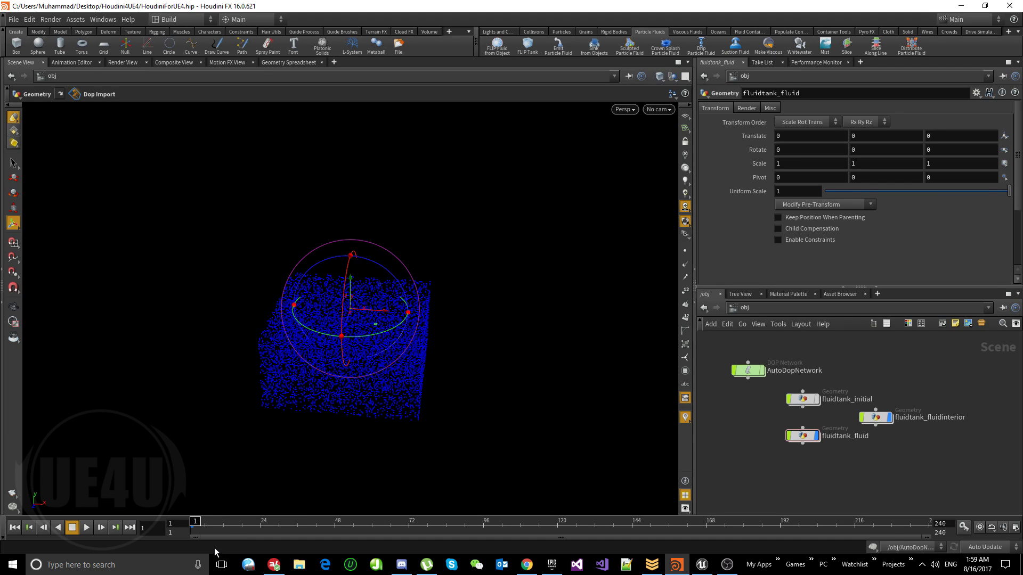
# - Set the animation's end frame to 150 and return to frame 1
pyautogui.click(944, 534)
pyautogui.write('150')
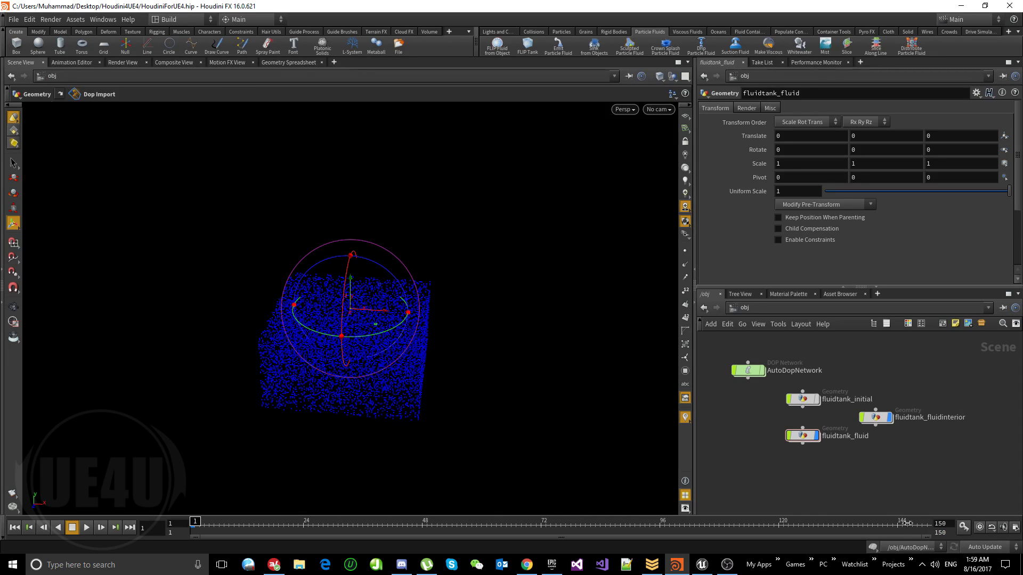
pyautogui.press('Return')
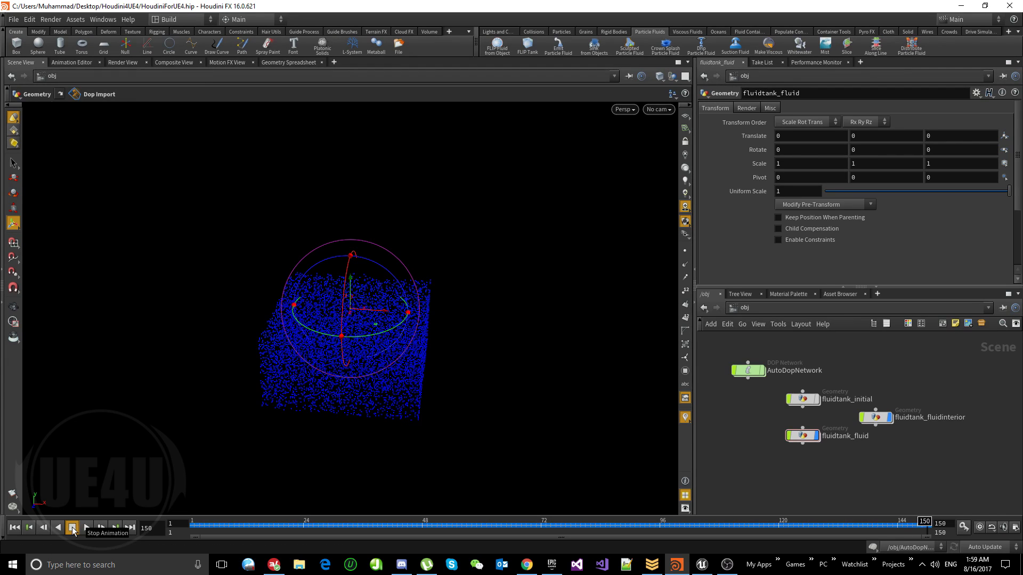
pyautogui.moveTo(205, 528)
pyautogui.mouseDown()
pyautogui.moveTo(700, 519)
pyautogui.moveTo(246, 511)
pyautogui.moveTo(403, 525)
pyautogui.moveTo(813, 524)
pyautogui.moveTo(192, 524)
pyautogui.mouseUp()
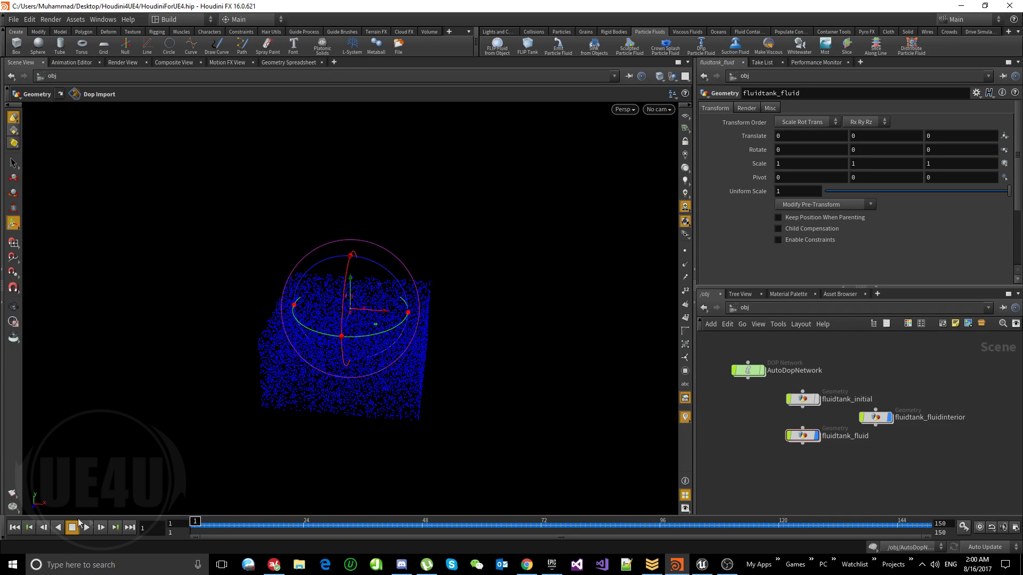
# - Tidy the object network by moving AutoDopNetwork aside and stacking fluidtank_initial and fluidtank_fluid above fluidtank_fluidinterior
pyautogui.press('Escape')
pyautogui.moveTo(368, 368); pyautogui.dragTo(513, 333)
pyautogui.press('Escape')
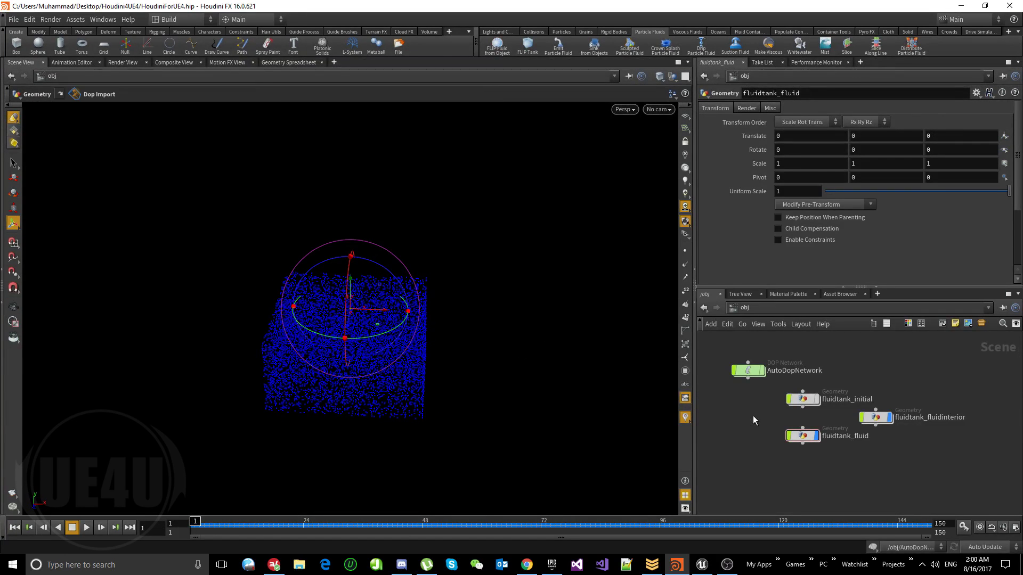
pyautogui.moveTo(753, 367); pyautogui.dragTo(732, 350)
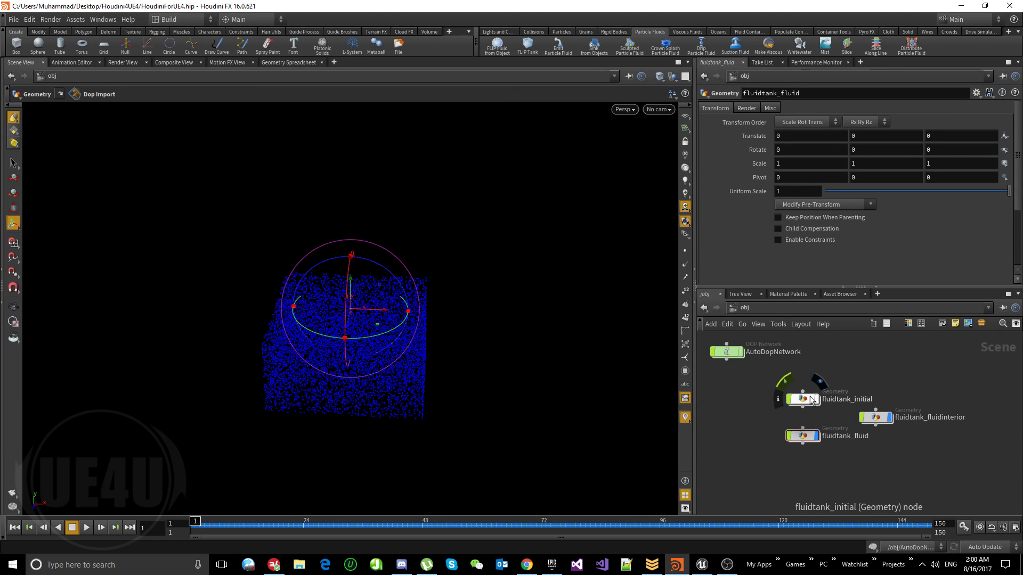
pyautogui.moveTo(816, 402); pyautogui.dragTo(888, 371)
pyautogui.moveTo(801, 435); pyautogui.dragTo(881, 396)
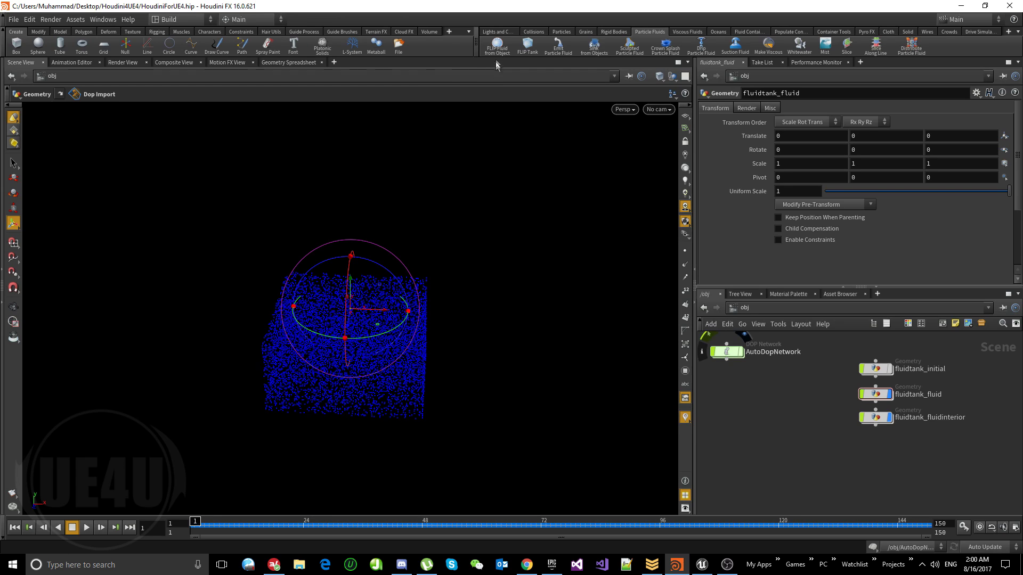
# - Create a sphere at the scene origin and place its node below AutoDopNetwork
pyautogui.click(38, 46)
pyautogui.click(752, 404)
pyautogui.moveTo(757, 399); pyautogui.dragTo(734, 407)
pyautogui.keyDown('alt'); pyautogui.moveTo(426, 331); pyautogui.dragTo(393, 290); pyautogui.keyUp('alt')
pyautogui.press('Return')
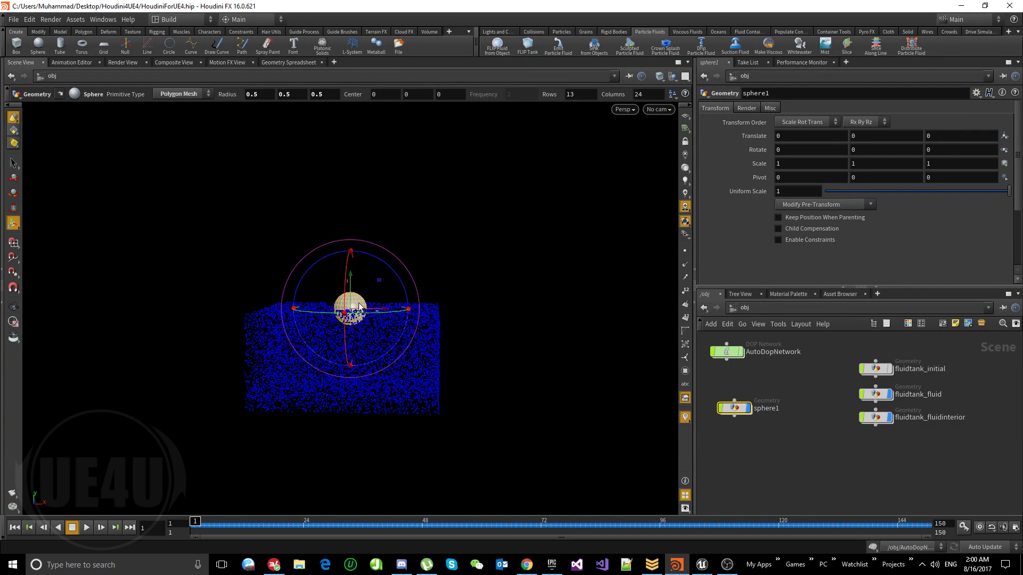
# - Raise the sphere above the fluid tank with the Move tool to a Y translation of about 2.85
pyautogui.press('w')
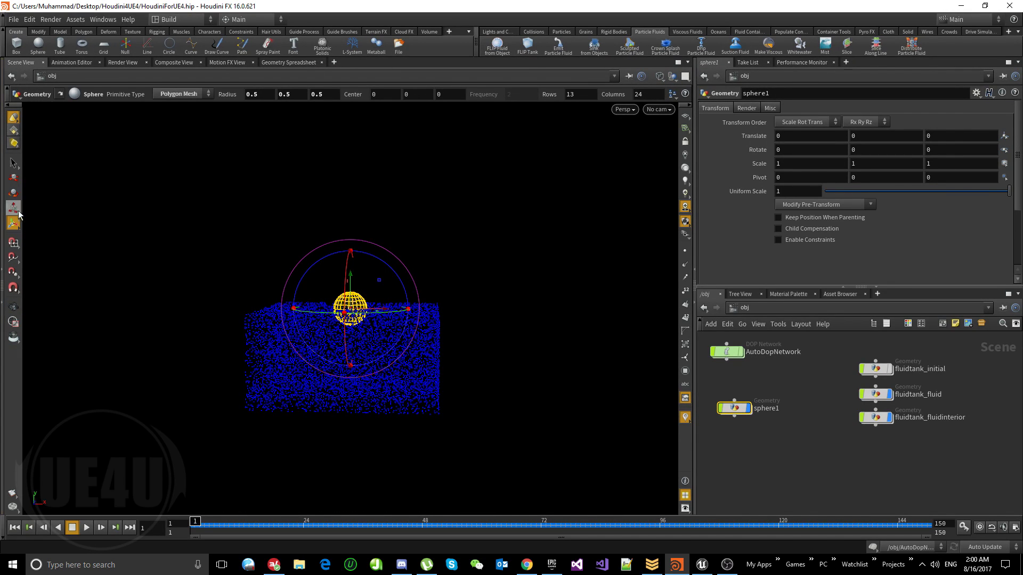
pyautogui.click(14, 179)
pyautogui.moveTo(350, 253); pyautogui.dragTo(366, 154)
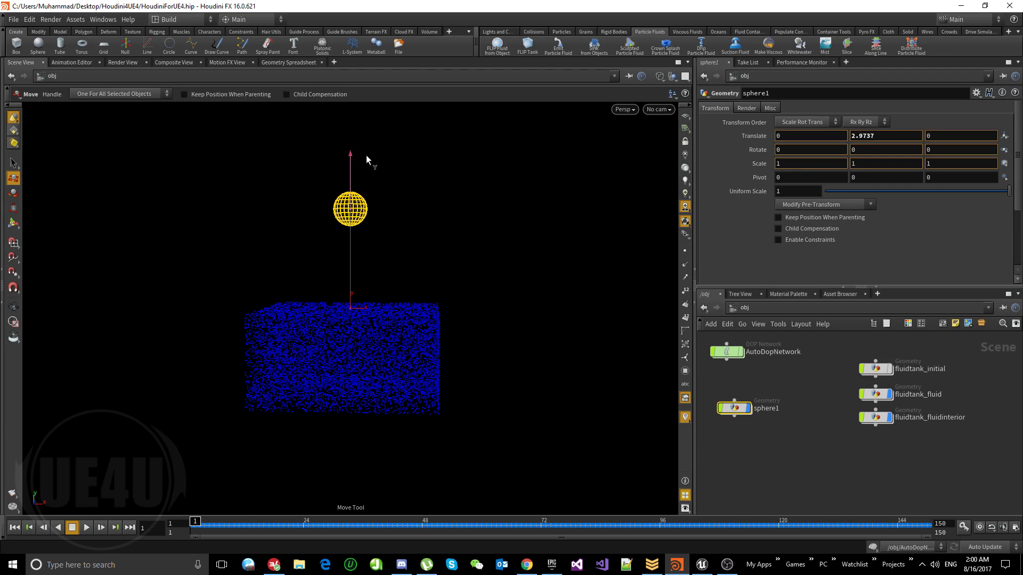
pyautogui.press('Escape')
pyautogui.moveTo(339, 226); pyautogui.dragTo(366, 254)
pyautogui.press('t')
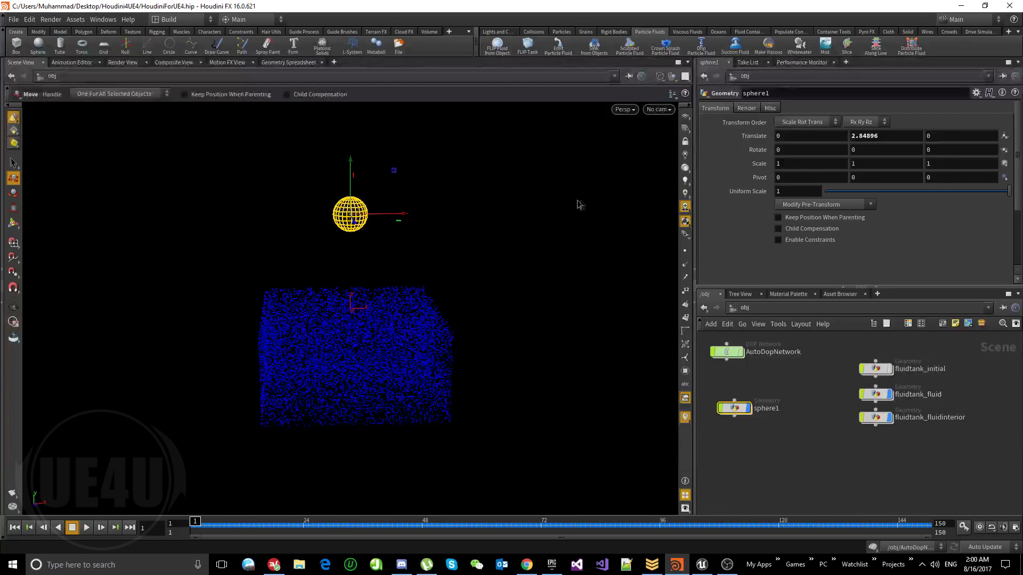
# - Set the viewport shading to Smooth Shaded
pyautogui.click(661, 77)
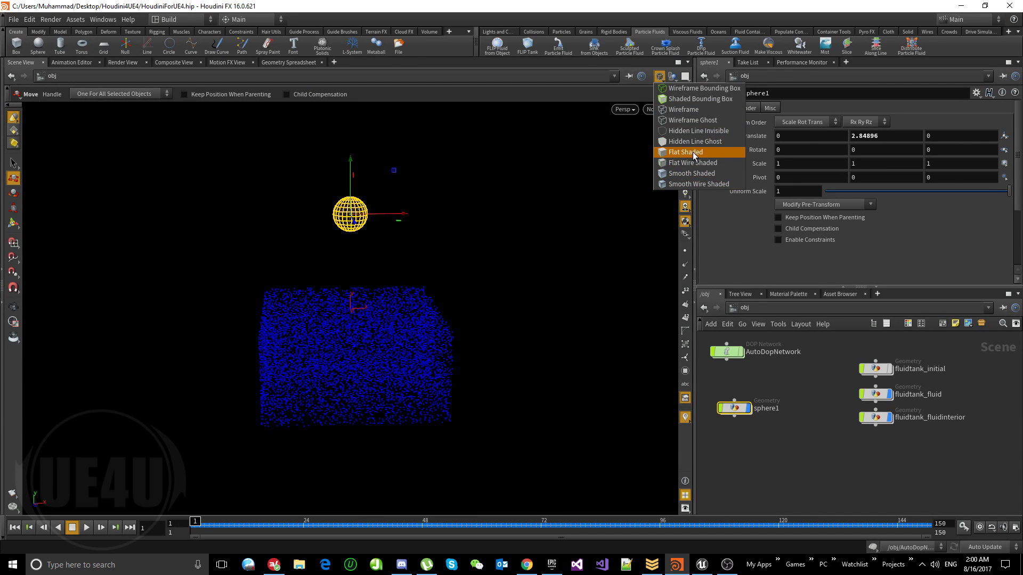
pyautogui.click(686, 152)
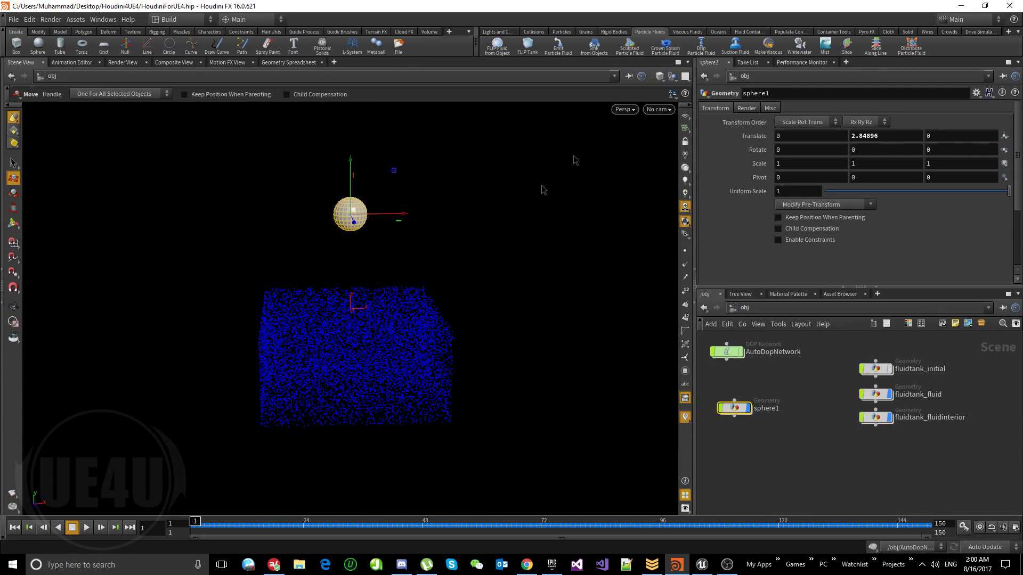
pyautogui.click(520, 243)
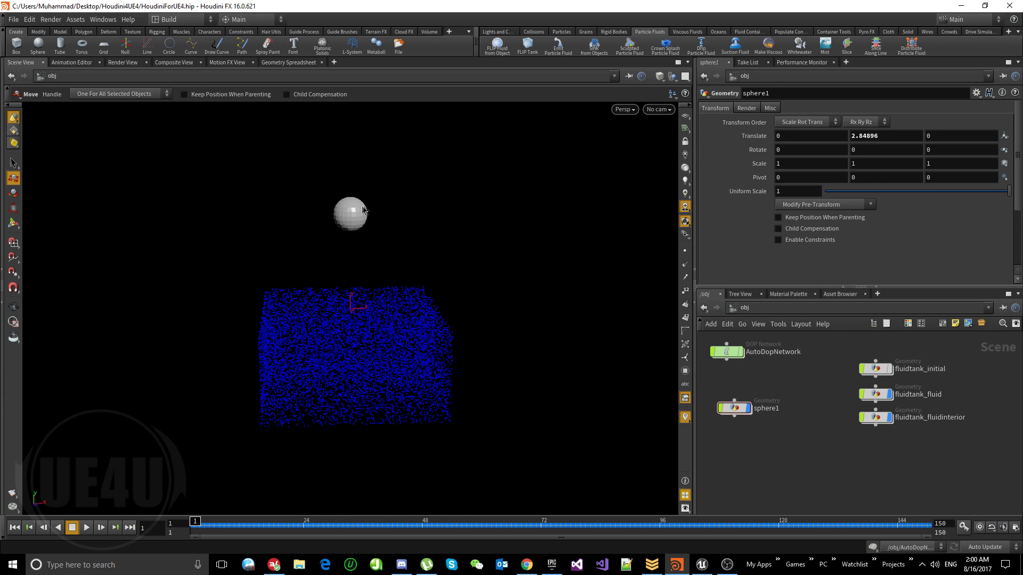
pyautogui.click(356, 209)
pyautogui.click(661, 77)
pyautogui.click(687, 176)
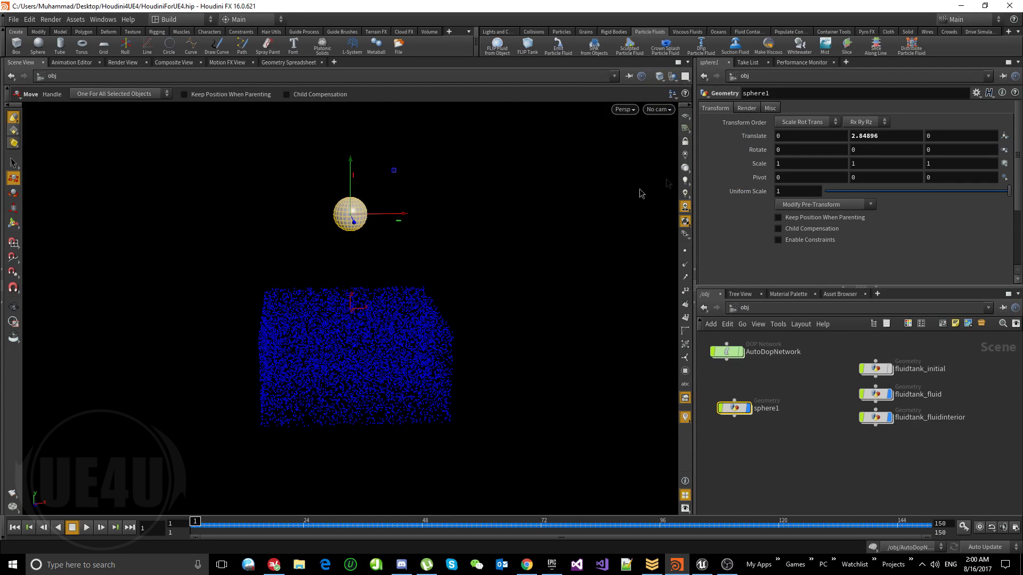
pyautogui.click(489, 250)
# - Keyframe the sphere's Y translation at about 2.86 on frame 1 and about -4.9 below the tank on frame 13
pyautogui.moveTo(366, 221); pyautogui.dragTo(365, 220)
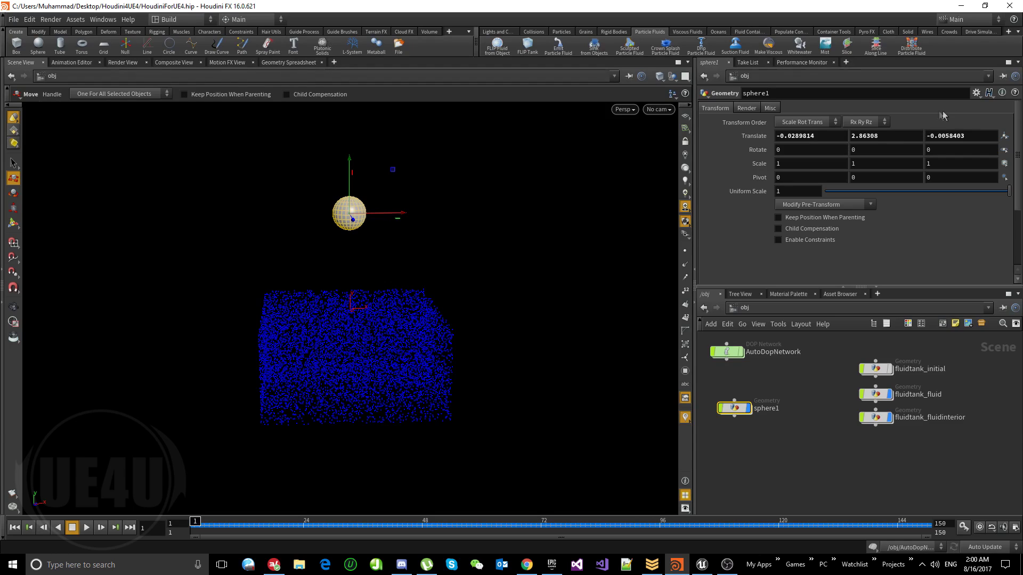
pyautogui.keyDown('alt'); pyautogui.click(896, 137); pyautogui.keyUp('alt')
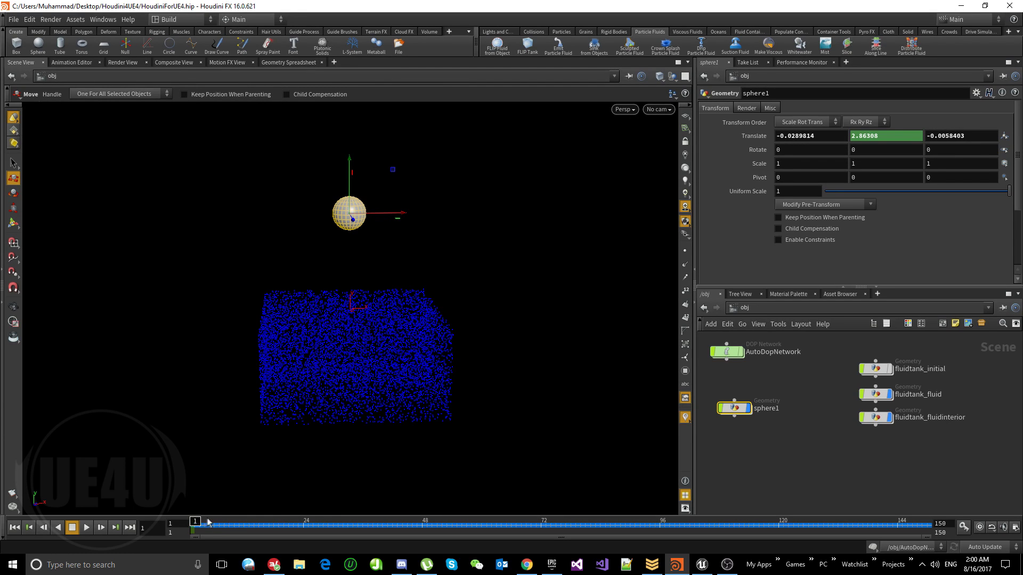
pyautogui.moveTo(196, 525); pyautogui.dragTo(255, 525)
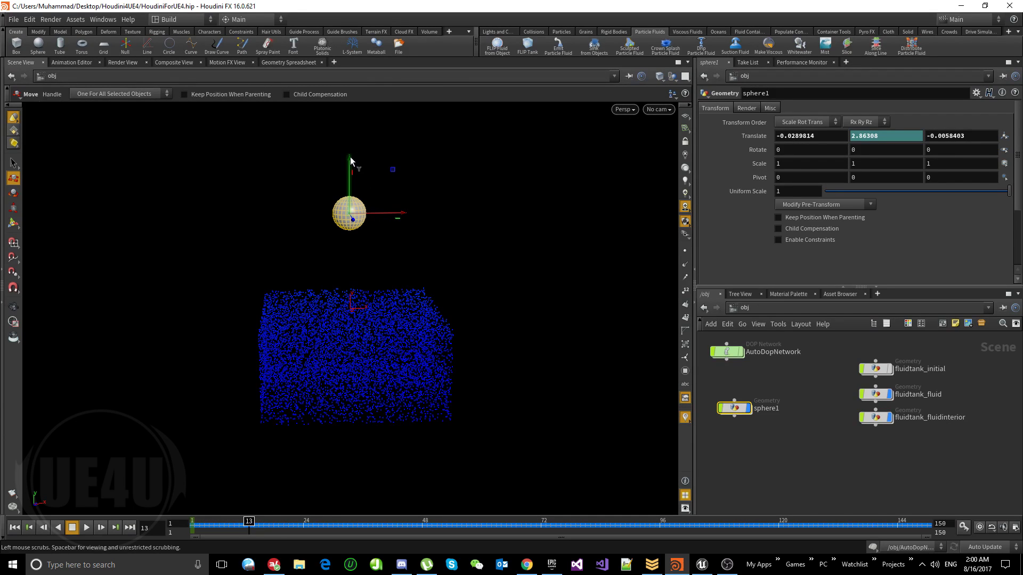
pyautogui.moveTo(349, 169); pyautogui.dragTo(353, 415)
pyautogui.press('k')
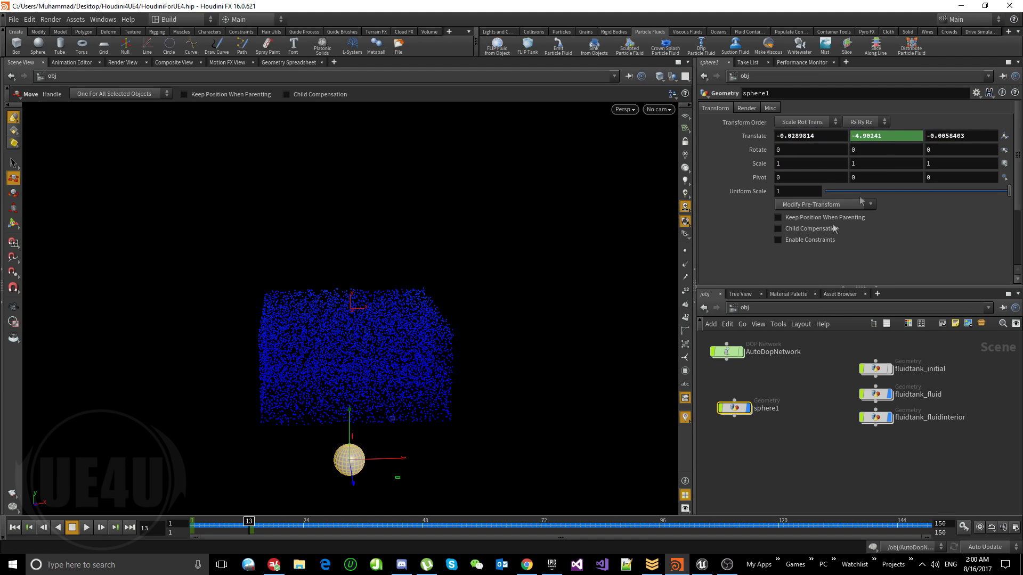
# - Keyframe the sphere's Y translation at about -4.9 near frame 27 and about 3.55 above the tank on frame 39
pyautogui.moveTo(250, 521); pyautogui.dragTo(319, 523)
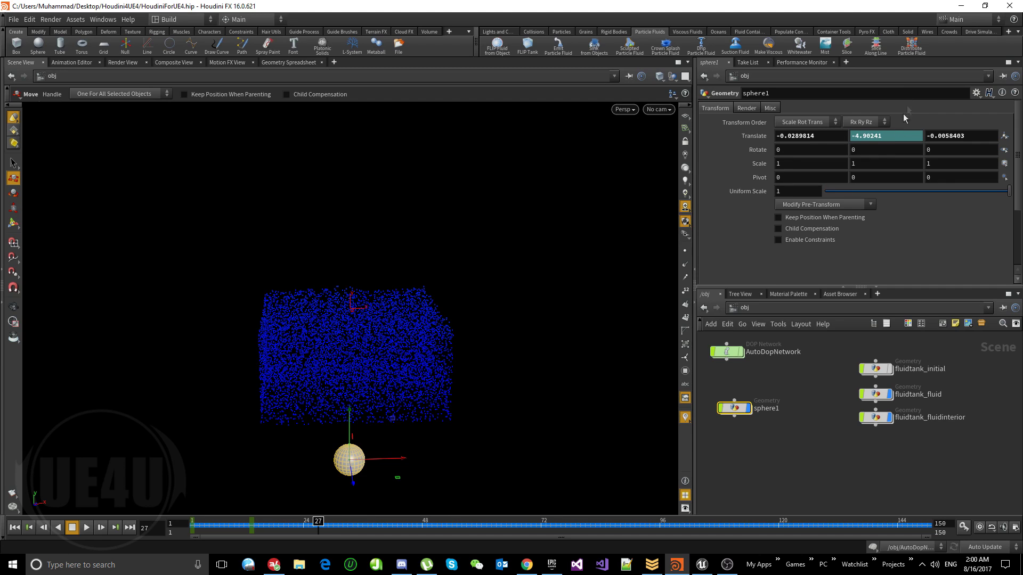
pyautogui.press('k')
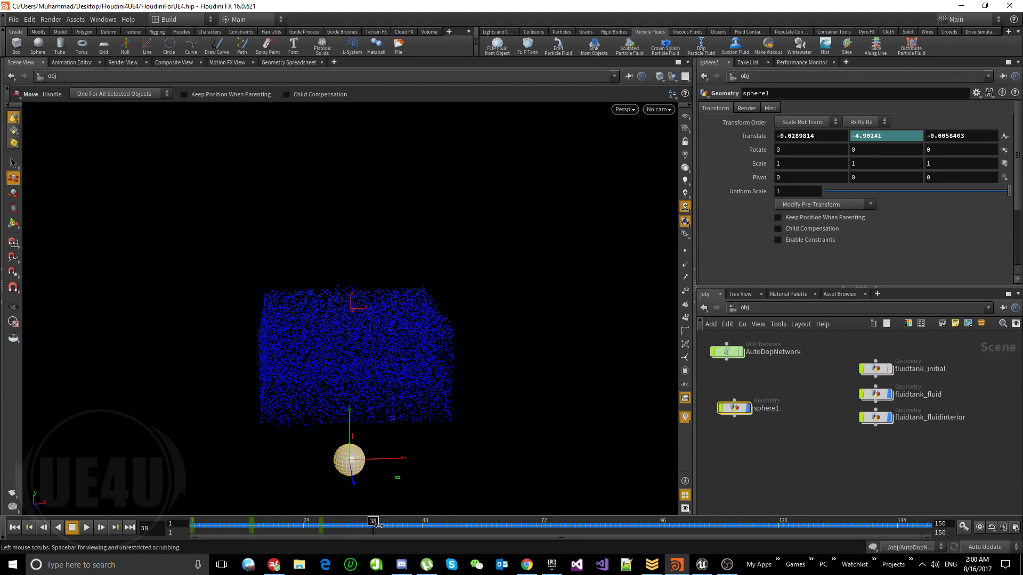
pyautogui.click(378, 525)
pyautogui.moveTo(349, 417); pyautogui.dragTo(416, 155)
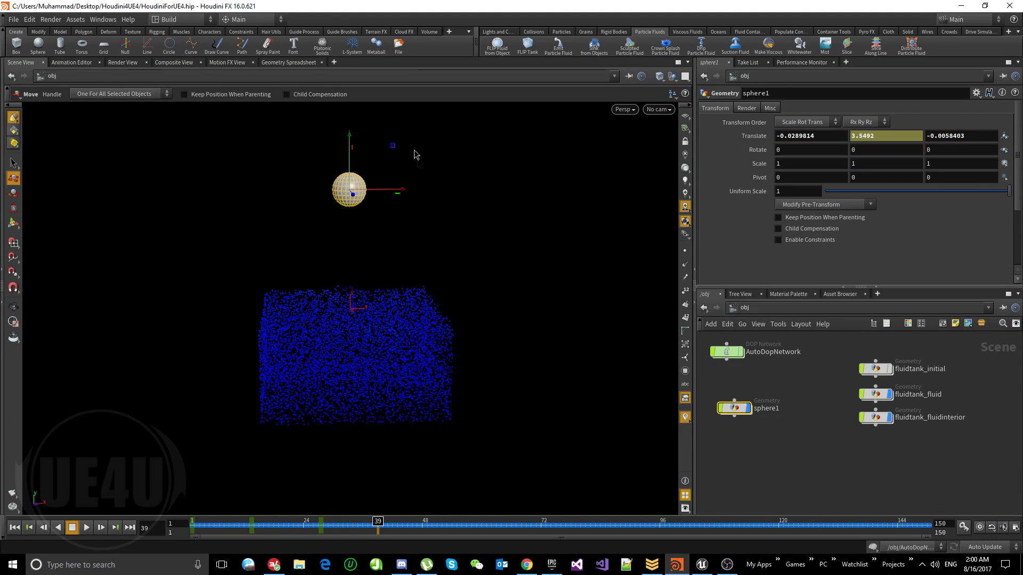
pyautogui.keyDown('alt'); pyautogui.click(896, 137); pyautogui.keyUp('alt')
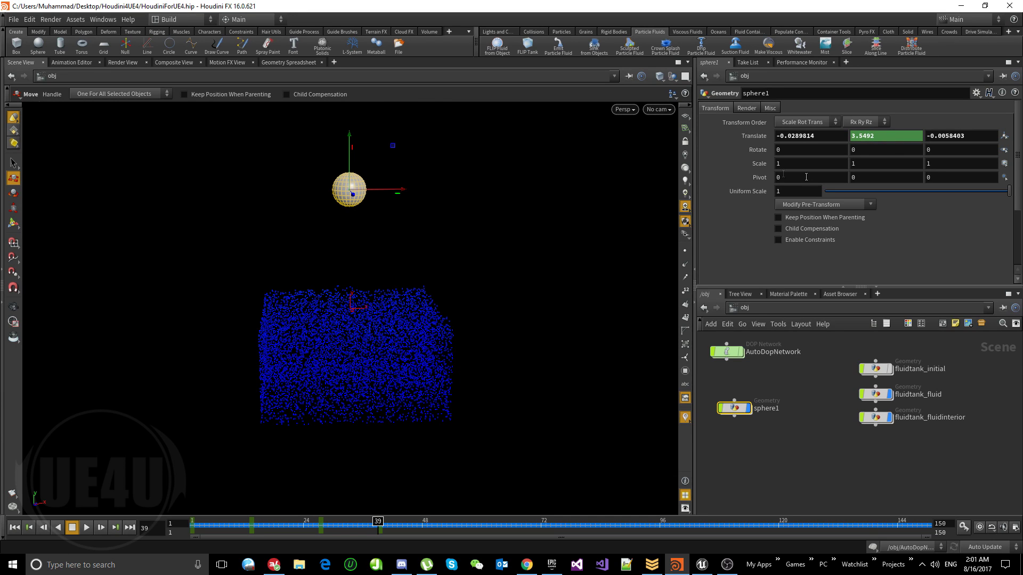
# - Hold the sphere at its raised height of about 3.55 with a Y translation keyframe on frame 84
pyautogui.moveTo(404, 194); pyautogui.dragTo(526, 197)
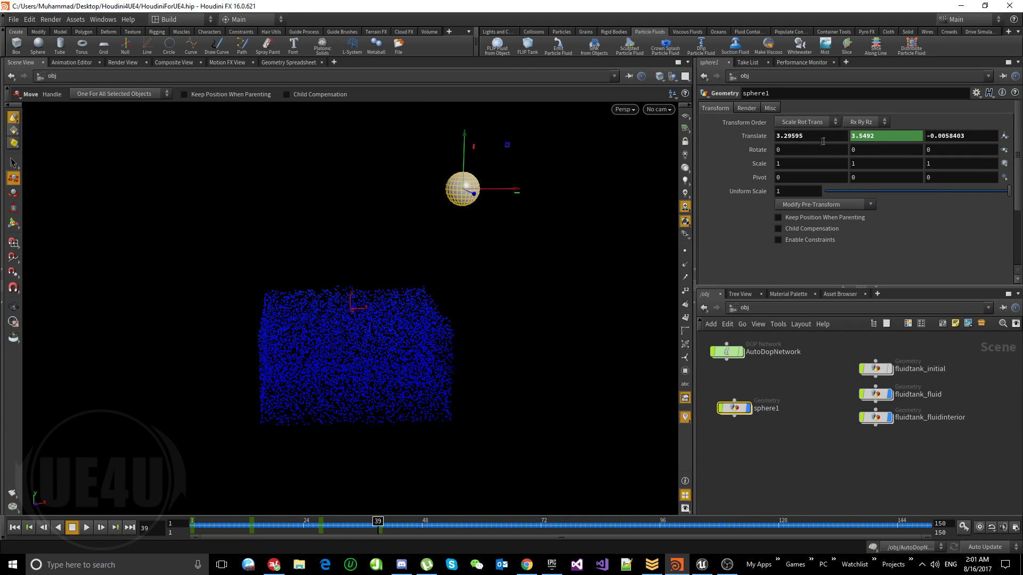
pyautogui.hotkey('ctrl', 'z')
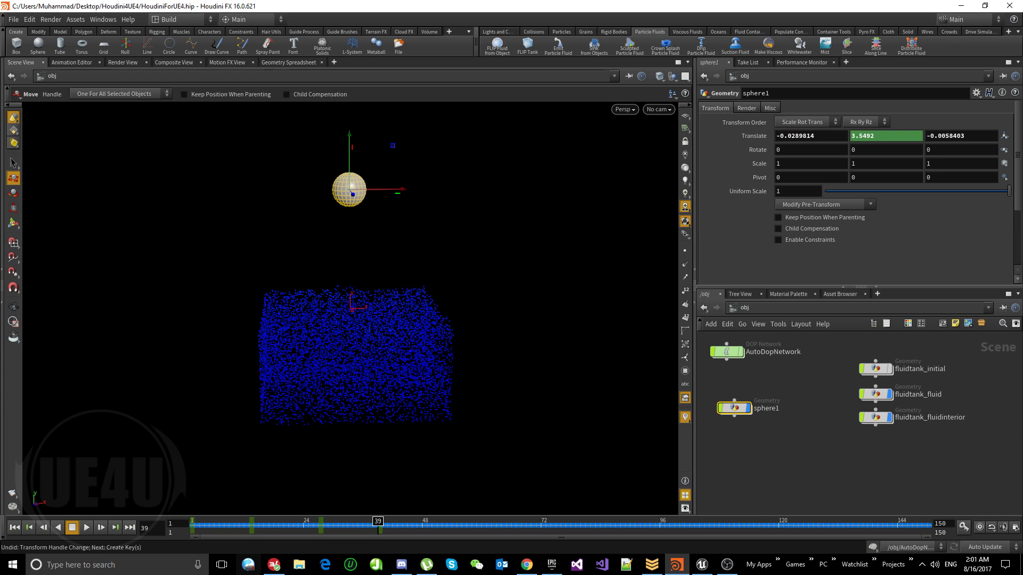
pyautogui.moveTo(377, 521); pyautogui.dragTo(600, 532)
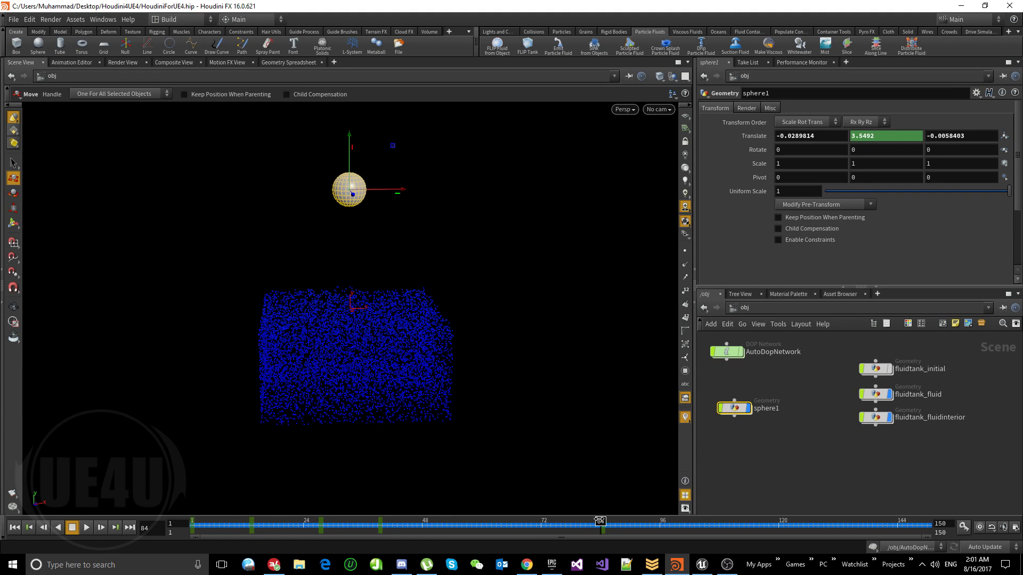
# - Keyframe the sphere's Y translation at about -6.47 below the tank on frame 107, play back the animation and return to frame 1
pyautogui.moveTo(600, 521); pyautogui.dragTo(714, 522)
pyautogui.moveTo(350, 132); pyautogui.dragTo(351, 447)
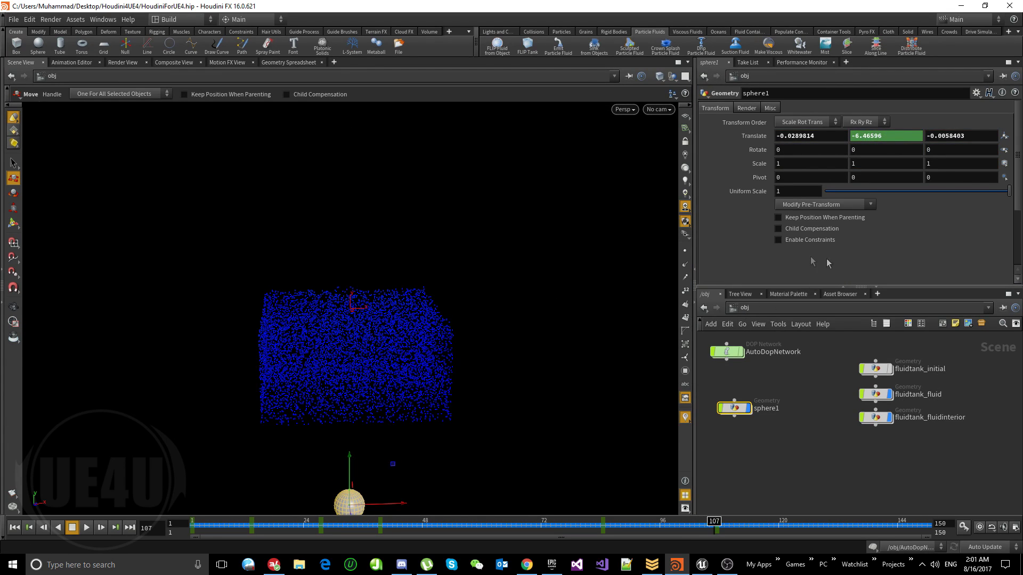
pyautogui.click(14, 527)
pyautogui.click(87, 528)
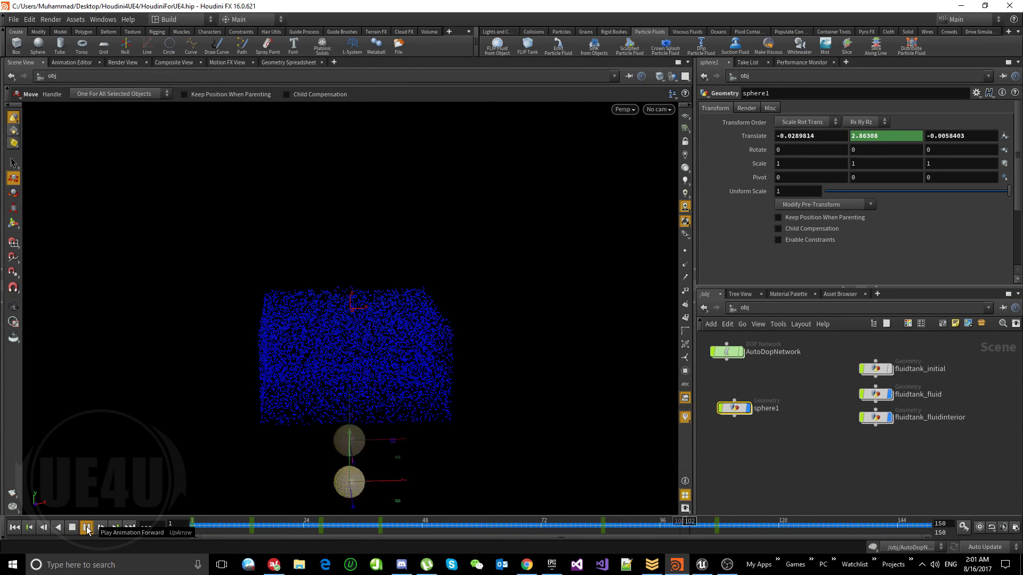
pyautogui.click(71, 527)
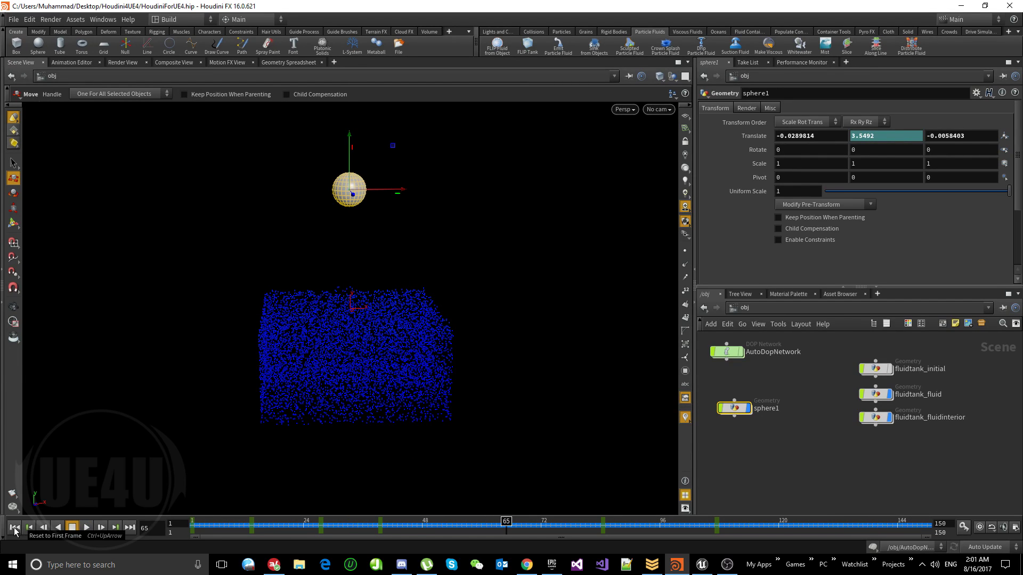
pyautogui.click(15, 528)
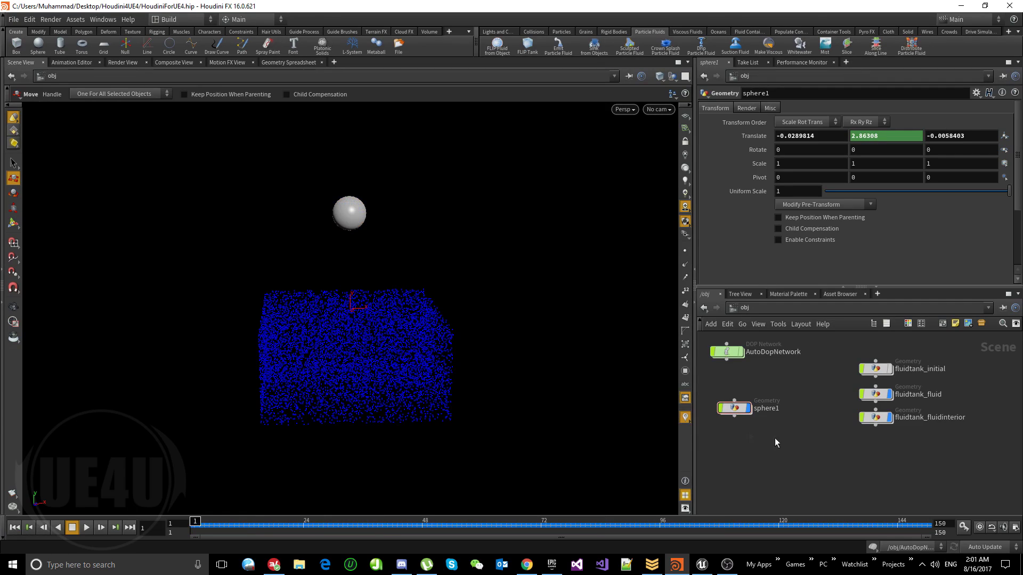
# - Make the sphere a Deforming Object collider for the fluid, play the simulation through and rewind to frame 1
pyautogui.click(532, 31)
pyautogui.click(544, 48)
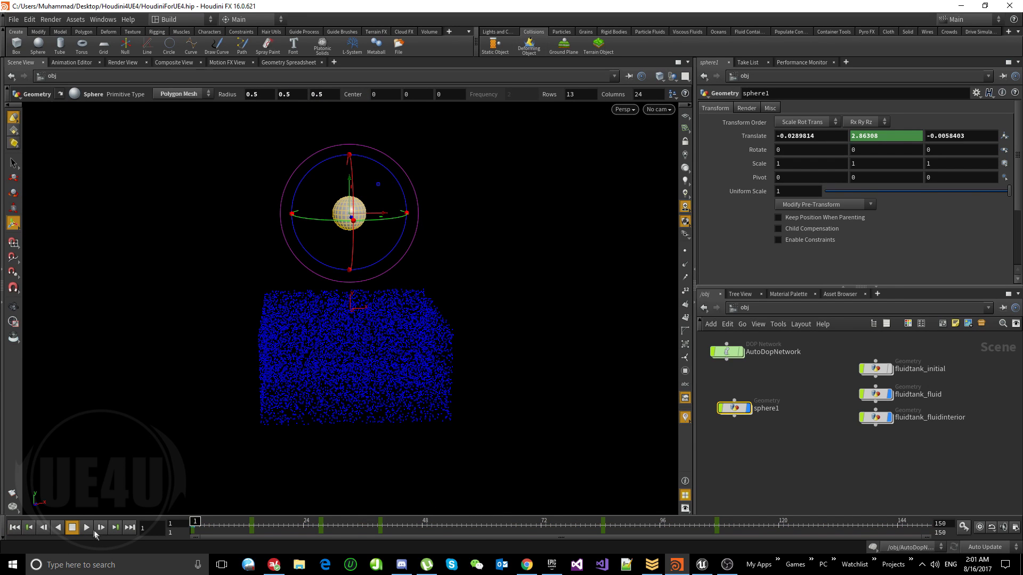
pyautogui.click(87, 527)
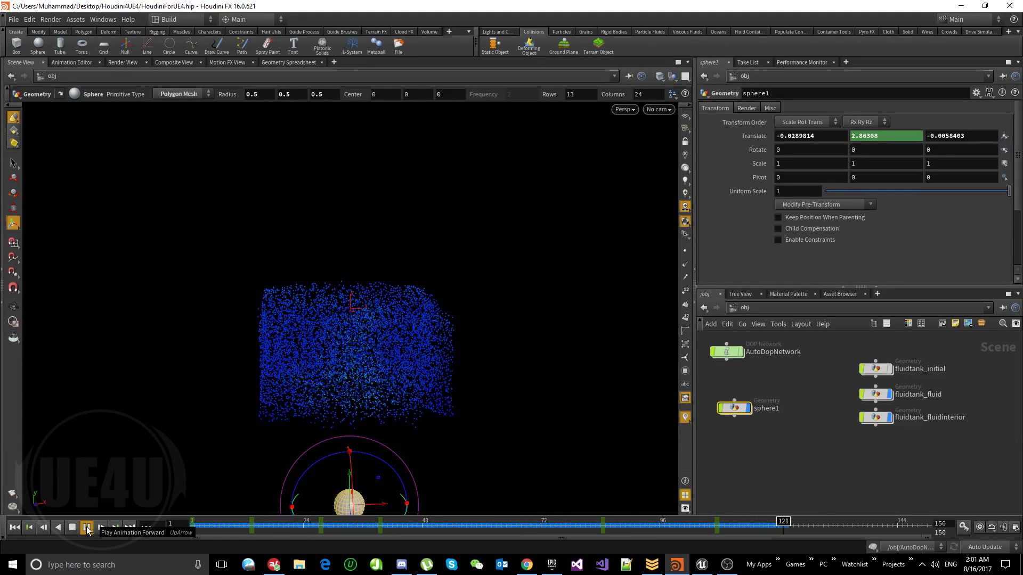
pyautogui.click(85, 529)
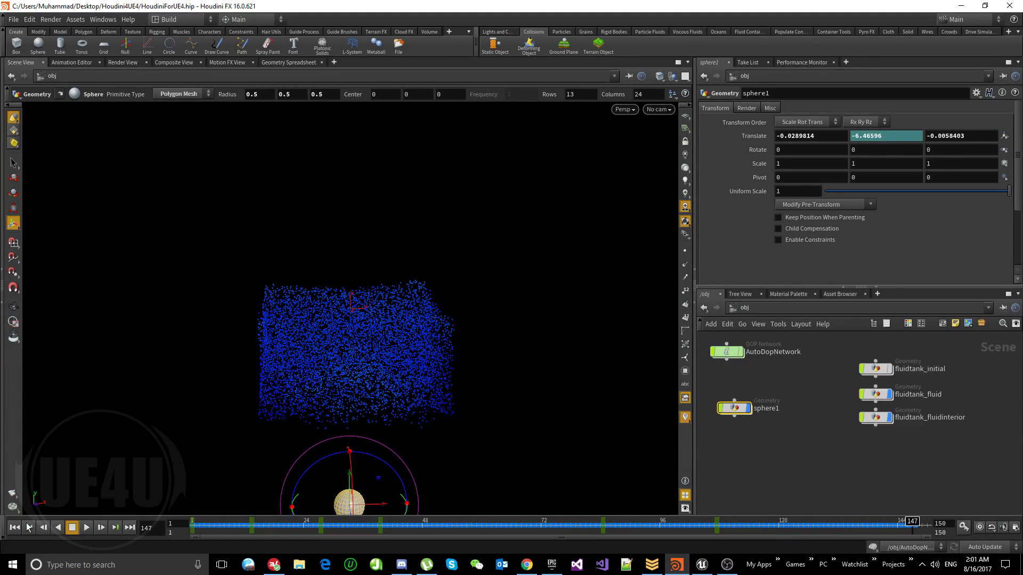
pyautogui.click(15, 528)
# - Set the Particle Separation of the fluid tank inside fluidtank_initial to 0.1
pyautogui.click(791, 426)
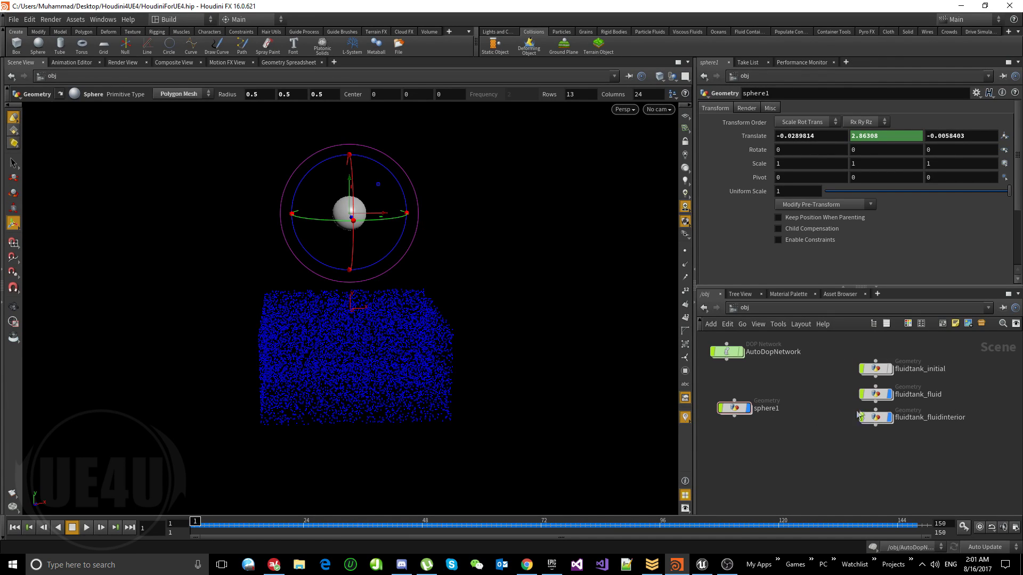
pyautogui.doubleClick(874, 370)
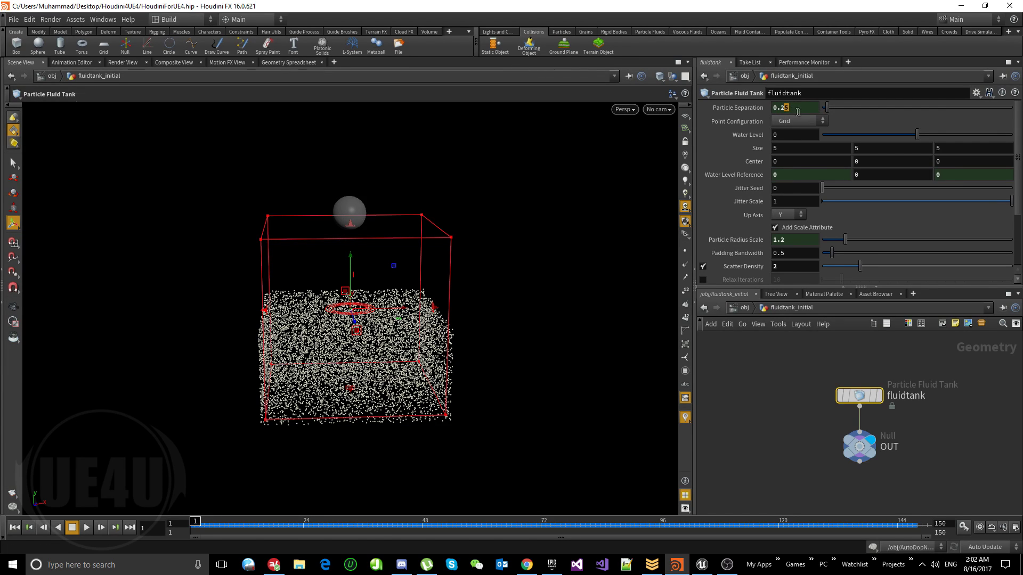
pyautogui.press('Return')
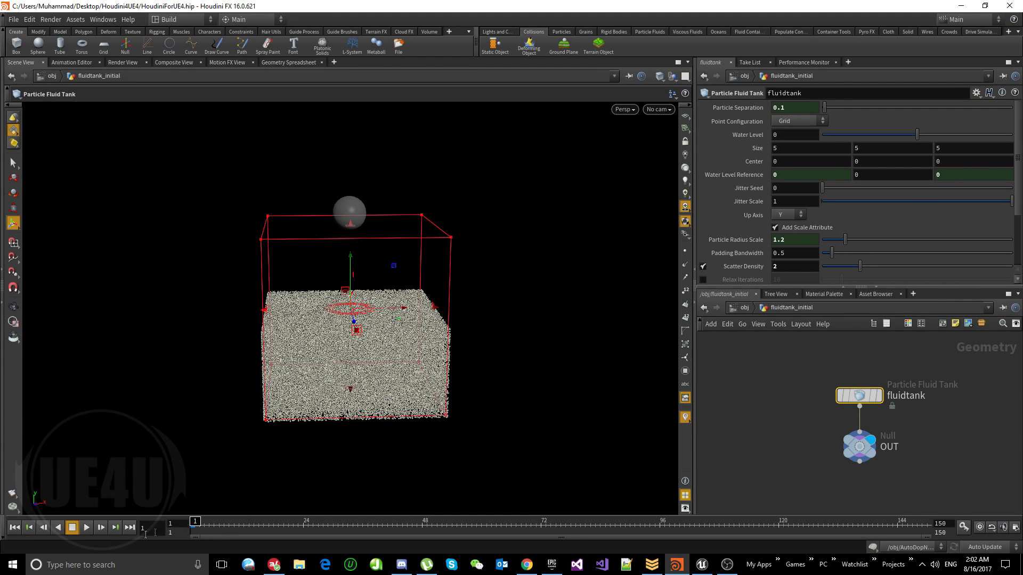
# - Play the simulation with the denser particles and examine the splash from several angles on frame 22
pyautogui.click(87, 528)
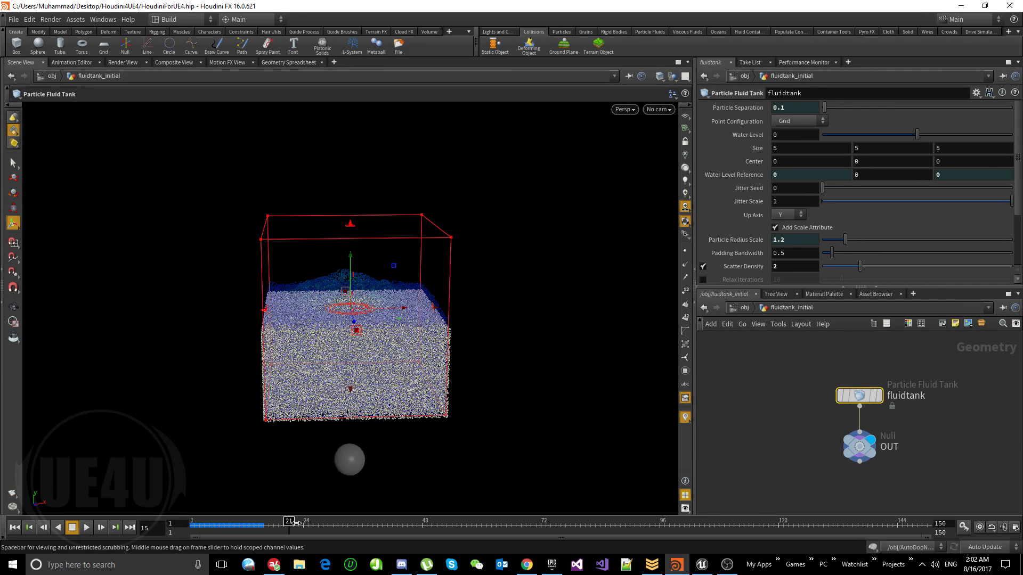
pyautogui.click(15, 527)
pyautogui.press('Escape')
pyautogui.moveTo(463, 342)
pyautogui.mouseDown()
pyautogui.moveTo(516, 334)
pyautogui.moveTo(449, 365)
pyautogui.moveTo(445, 347)
pyautogui.mouseUp()
pyautogui.press('Return')
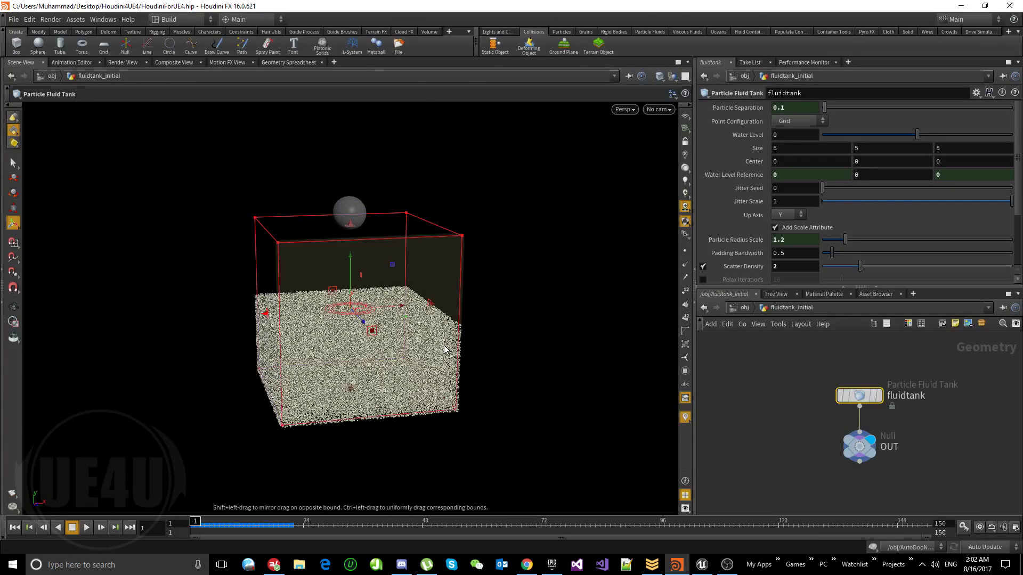
pyautogui.keyDown('alt'); pyautogui.moveTo(527, 368); pyautogui.dragTo(501, 365); pyautogui.keyUp('alt')
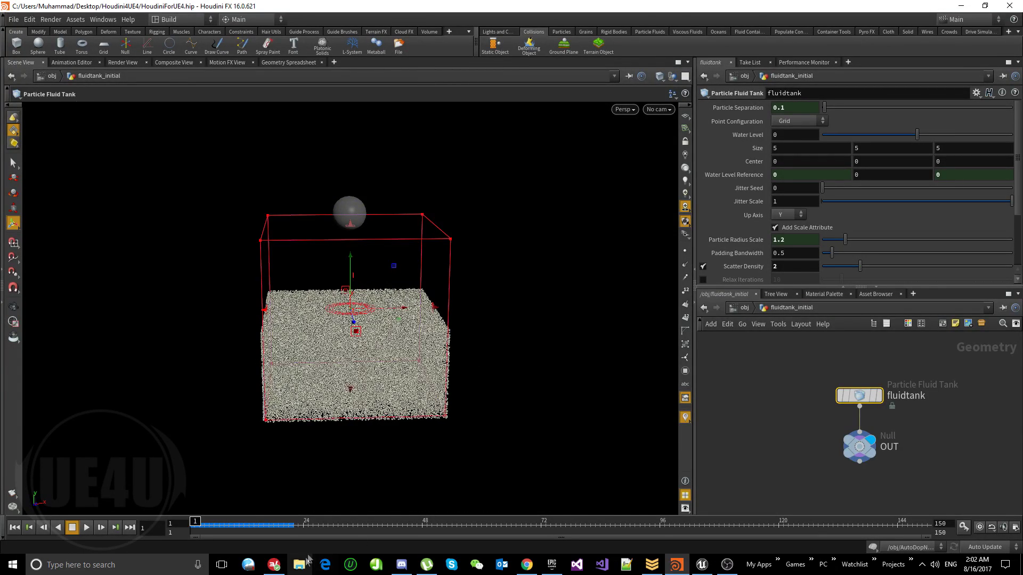
pyautogui.click(292, 527)
pyautogui.keyDown('alt'); pyautogui.moveTo(359, 297); pyautogui.dragTo(472, 283); pyautogui.keyUp('alt')
pyautogui.press('Return')
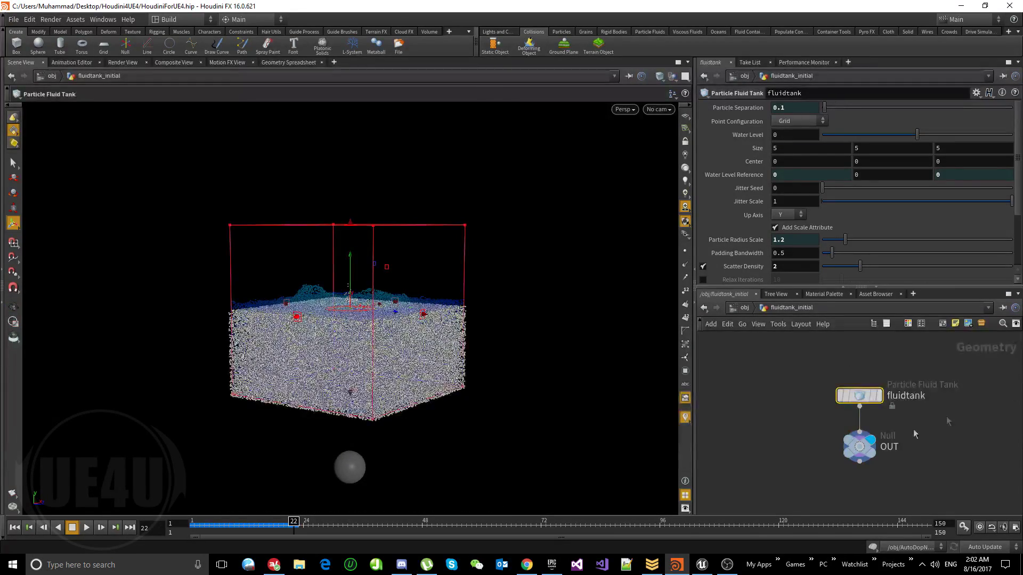
# - Inside fluidtank_fluid, add a Particle Fluid Surface node fed by import_fluidtank and inspect the resulting surface mesh
pyautogui.click(744, 308)
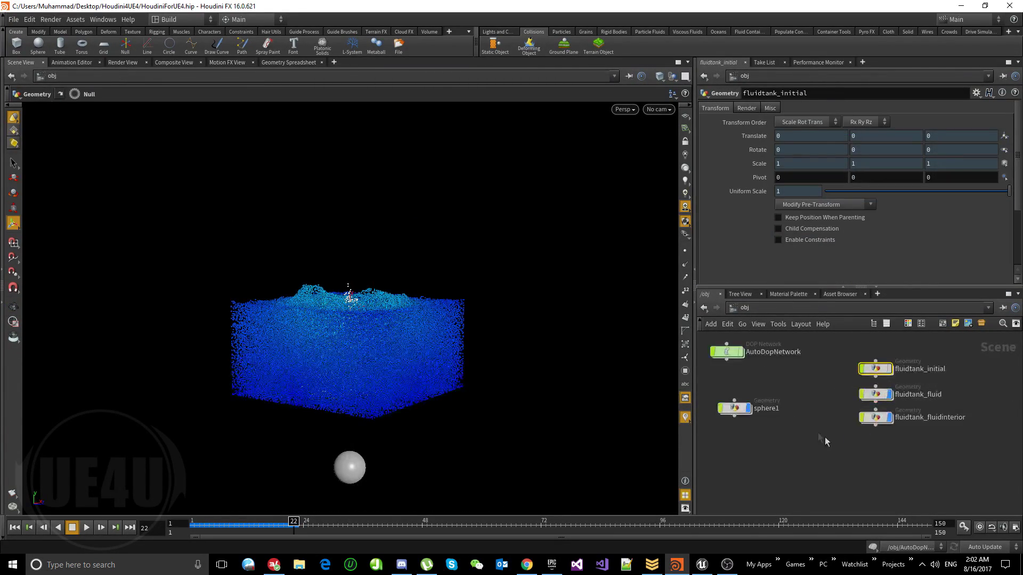
pyautogui.doubleClick(887, 398)
pyautogui.moveTo(939, 406); pyautogui.dragTo(889, 406, button='middle')
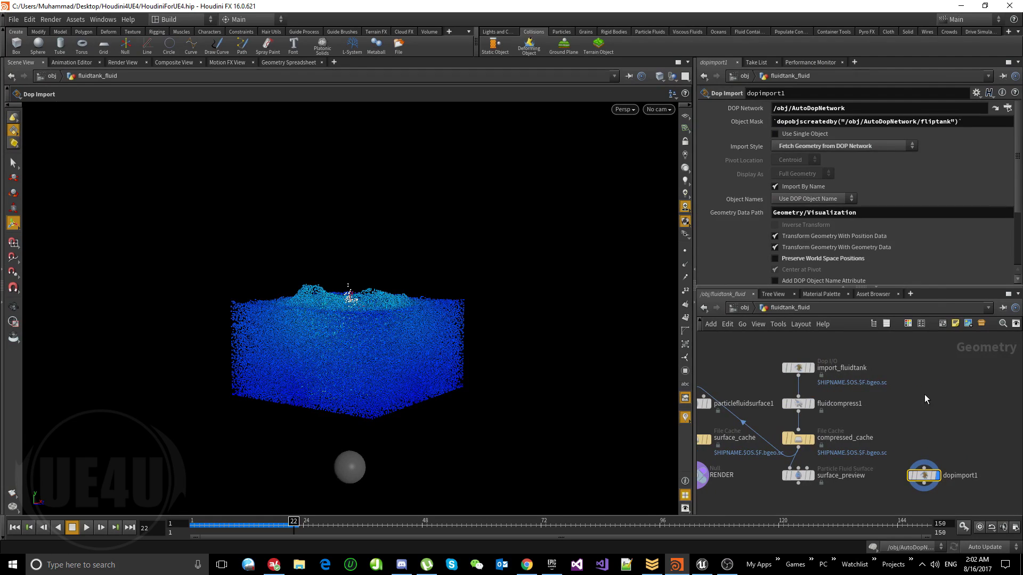
pyautogui.press('Tab')
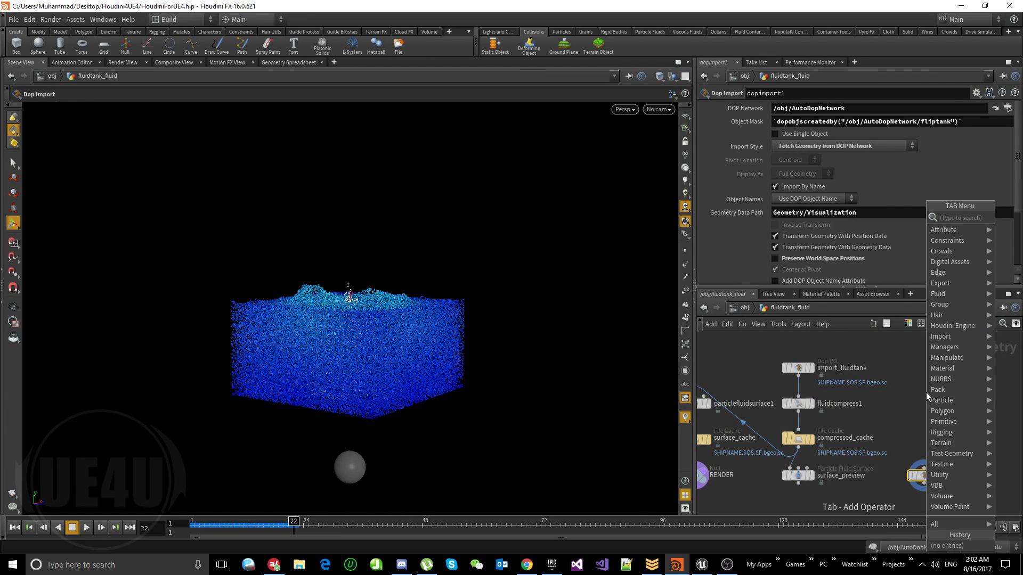
pyautogui.write('part')
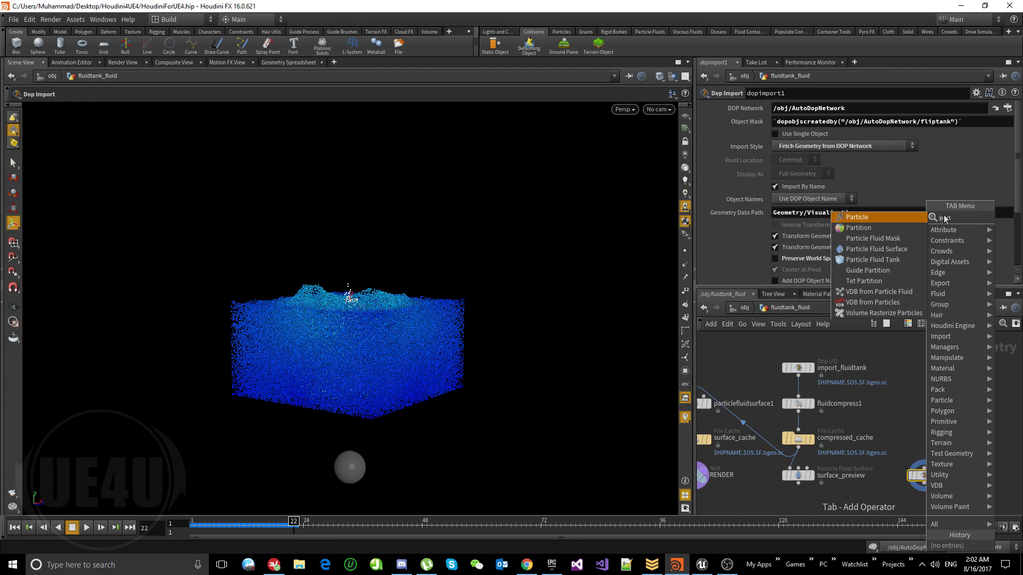
pyautogui.click(906, 249)
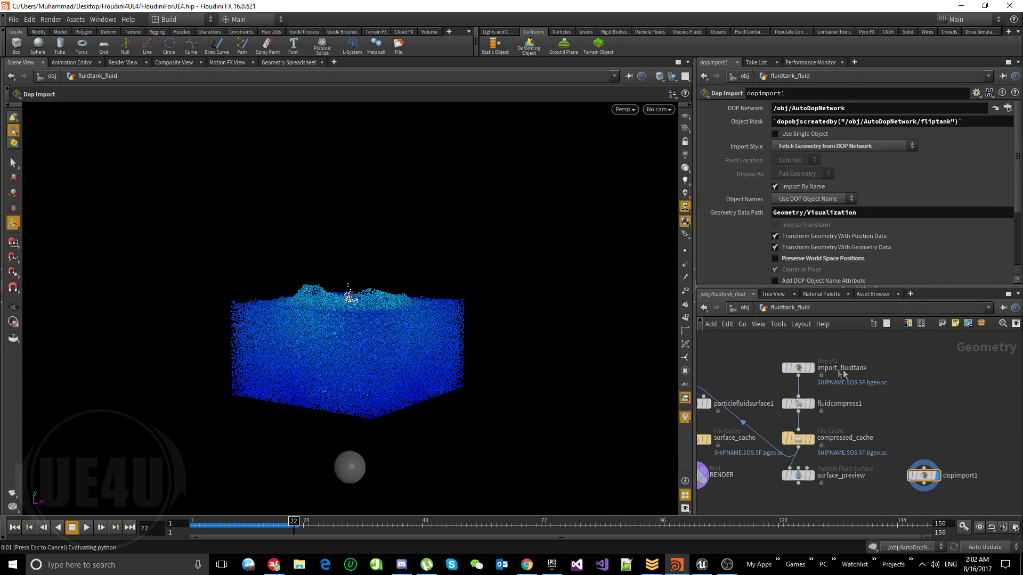
pyautogui.click(929, 375)
pyautogui.moveTo(928, 367); pyautogui.dragTo(899, 366)
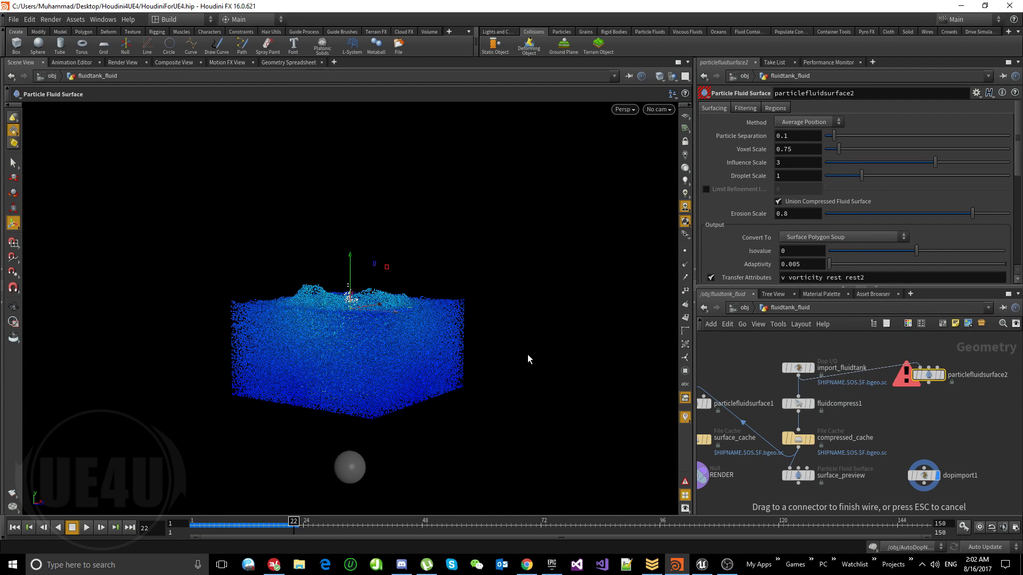
pyautogui.moveTo(942, 378)
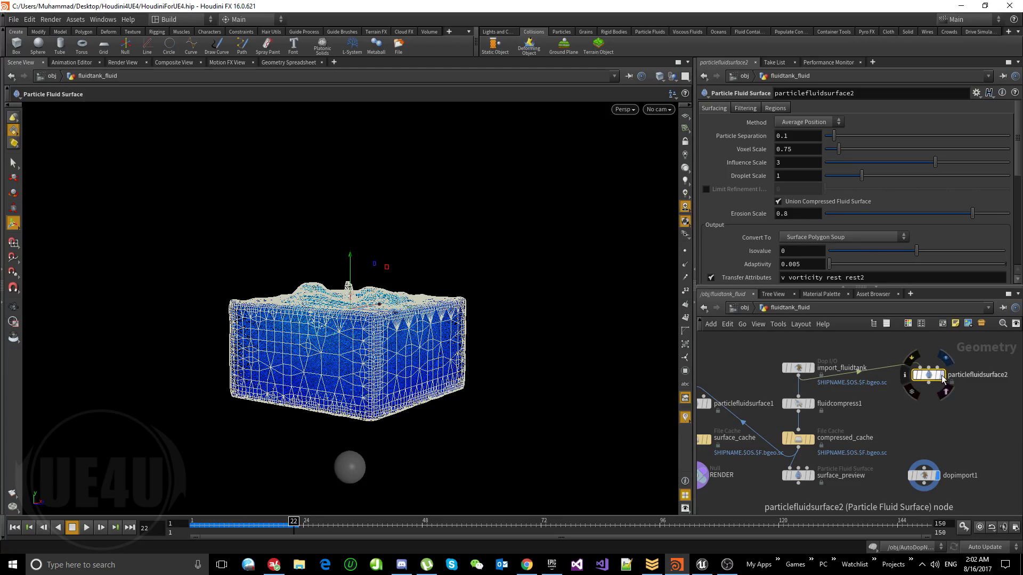
pyautogui.keyDown('alt'); pyautogui.moveTo(437, 314); pyautogui.dragTo(350, 450); pyautogui.keyUp('alt')
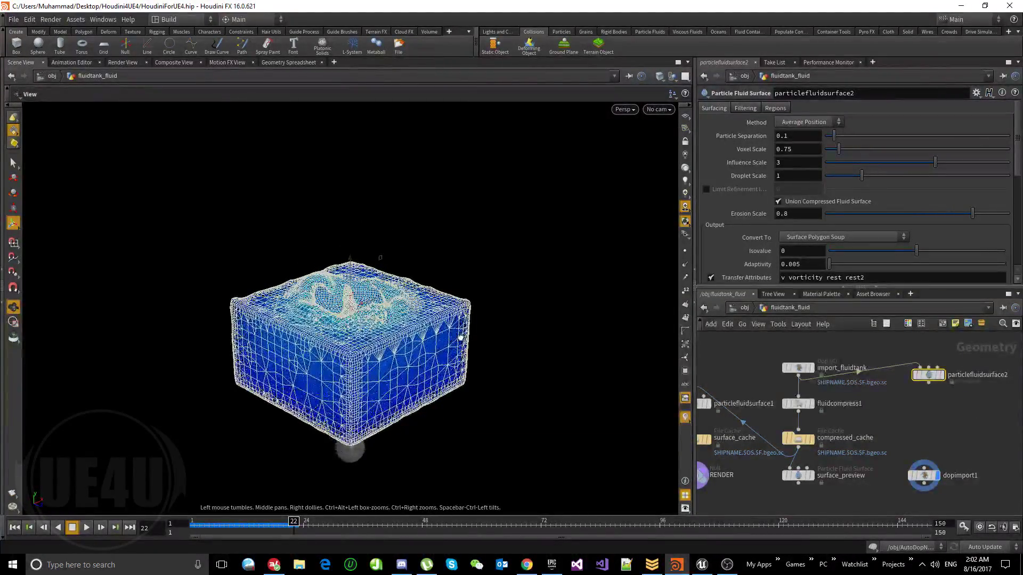
pyautogui.keyDown('alt'); pyautogui.moveTo(461, 338); pyautogui.dragTo(568, 382); pyautogui.keyUp('alt')
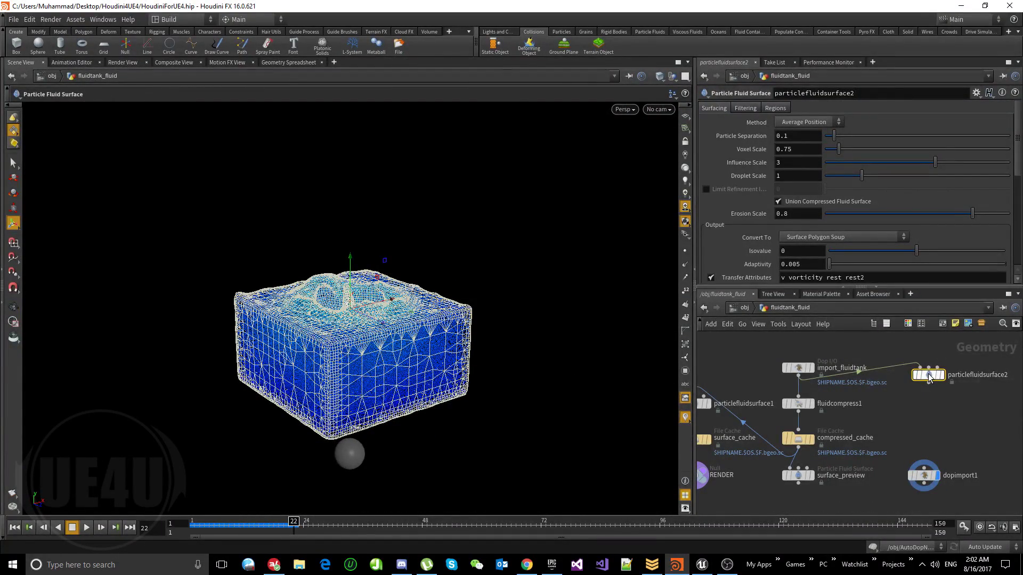
# - Delete the newly added Particle Fluid Surface node, go back to the object level and save the scene
pyautogui.press('Delete')
pyautogui.click(744, 308)
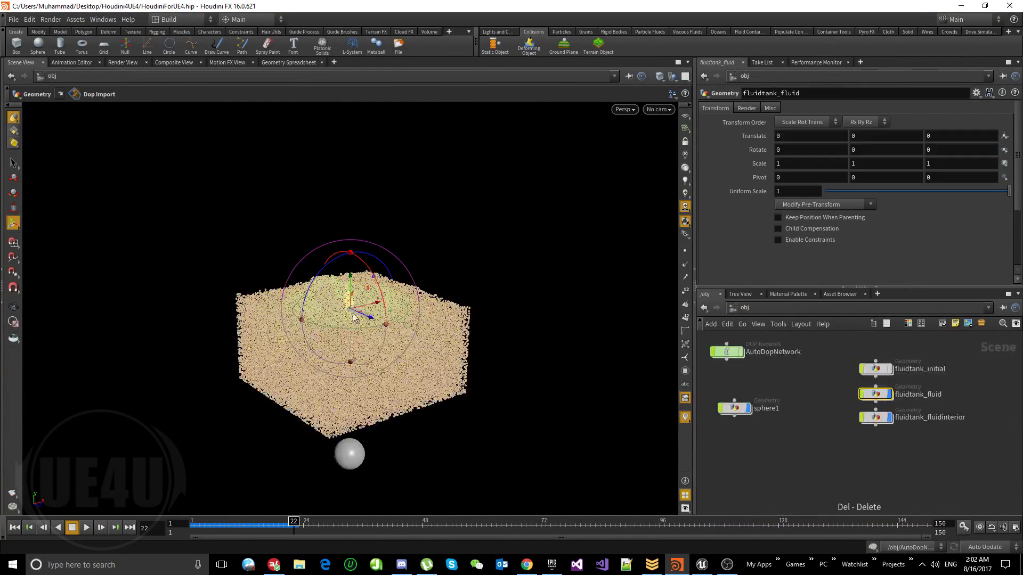
pyautogui.hotkey('ctrl', 's')
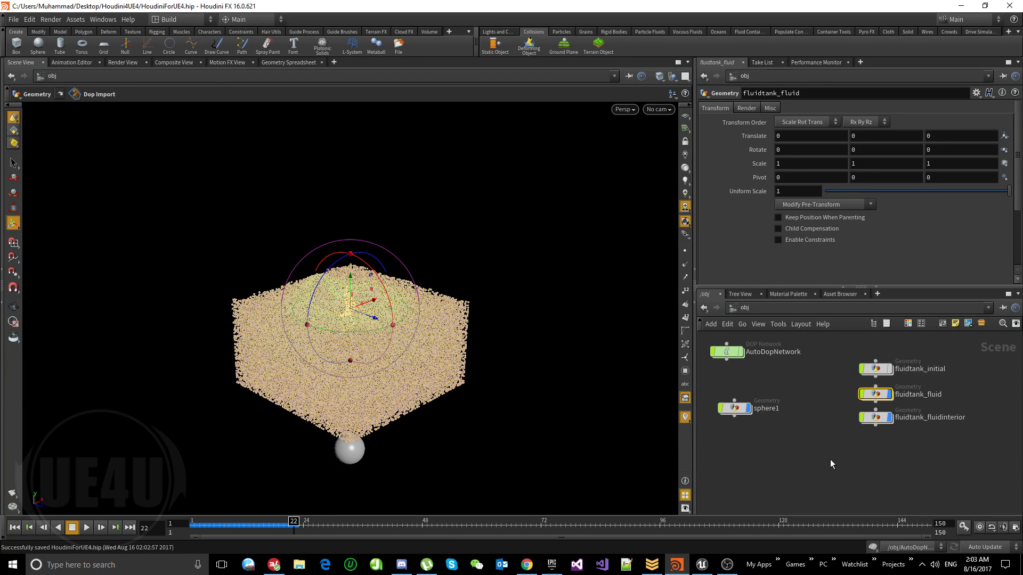
# - Deselect the fluid, advance the simulation to frame 39 to check the splash and return to frame 1
pyautogui.click(776, 456)
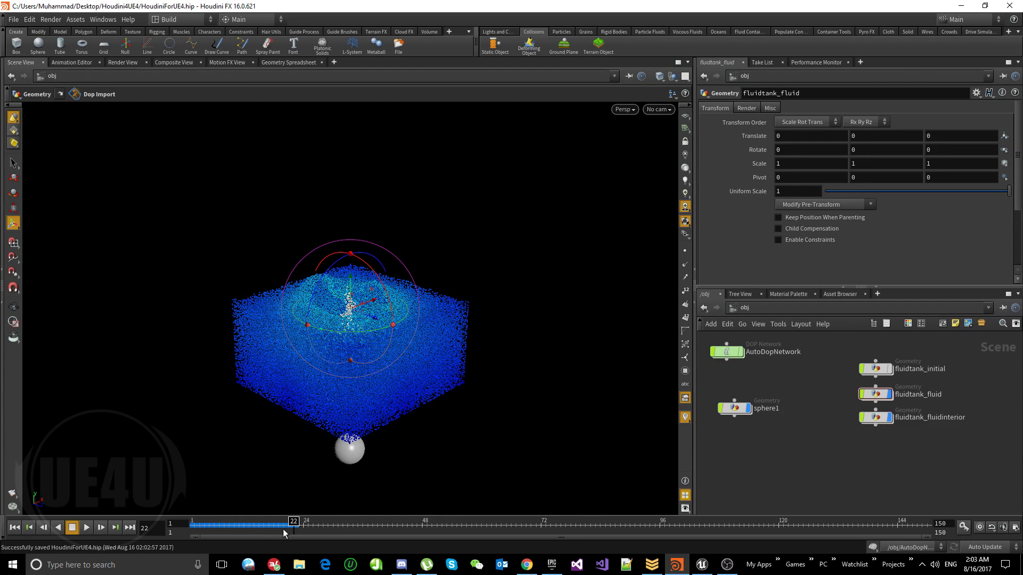
pyautogui.moveTo(283, 529); pyautogui.dragTo(331, 520)
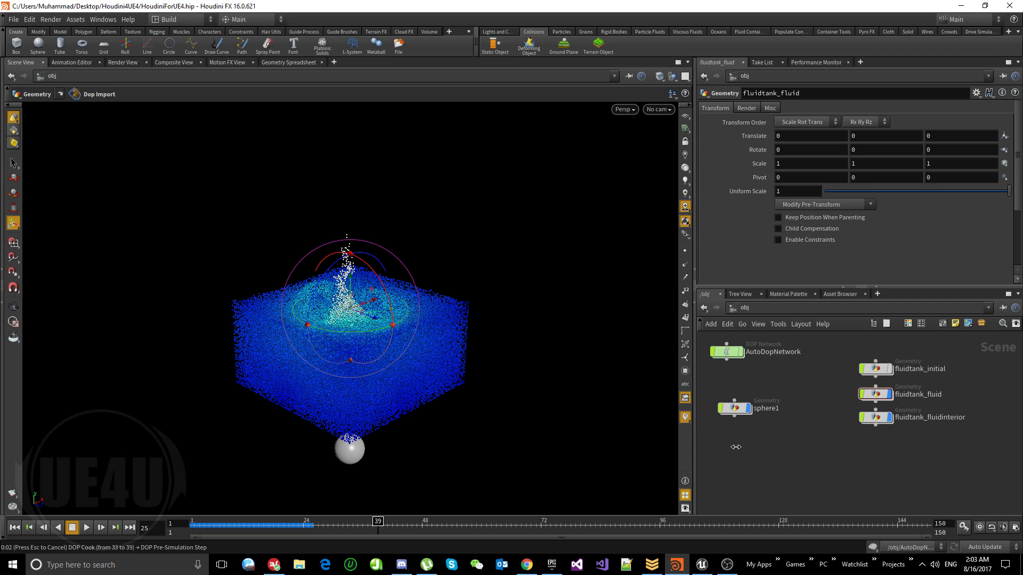
pyautogui.hotkey('ctrl', 'Up')
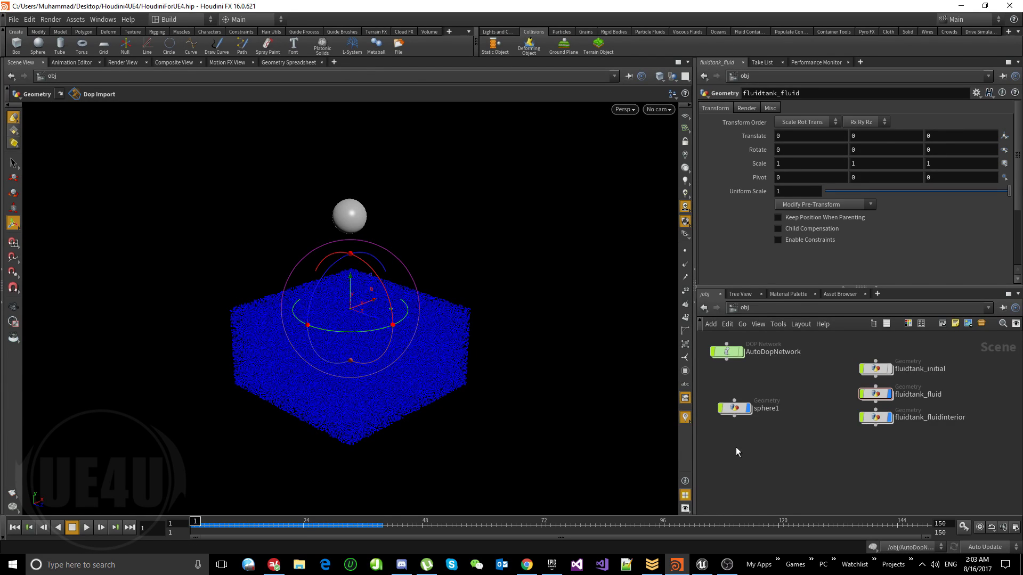
# - Create a Geometry node below sphere1 at the object level and rename it CACHE_OUT
pyautogui.press('Tab')
pyautogui.write('geo')
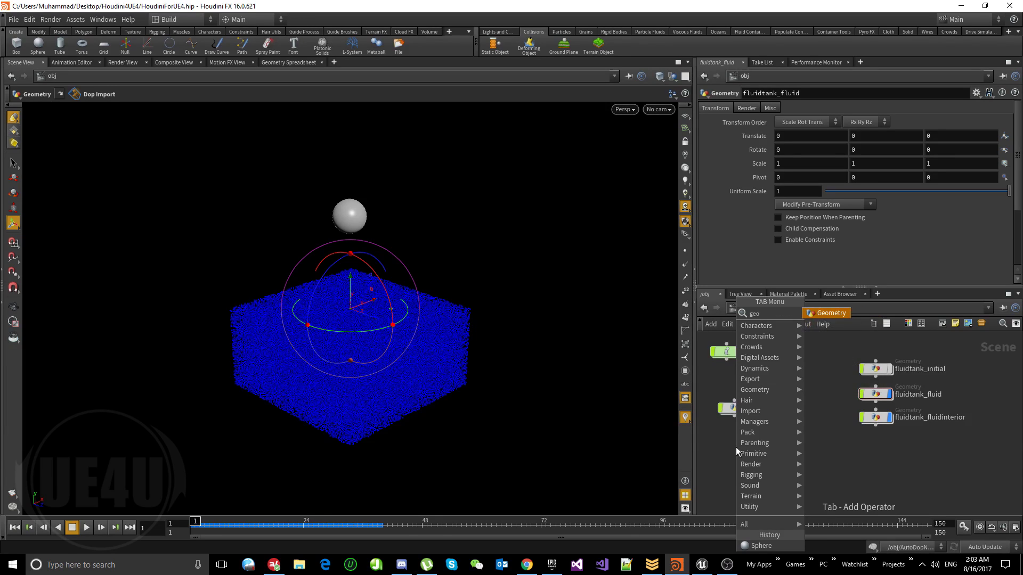
pyautogui.press('Return')
pyautogui.click(736, 446)
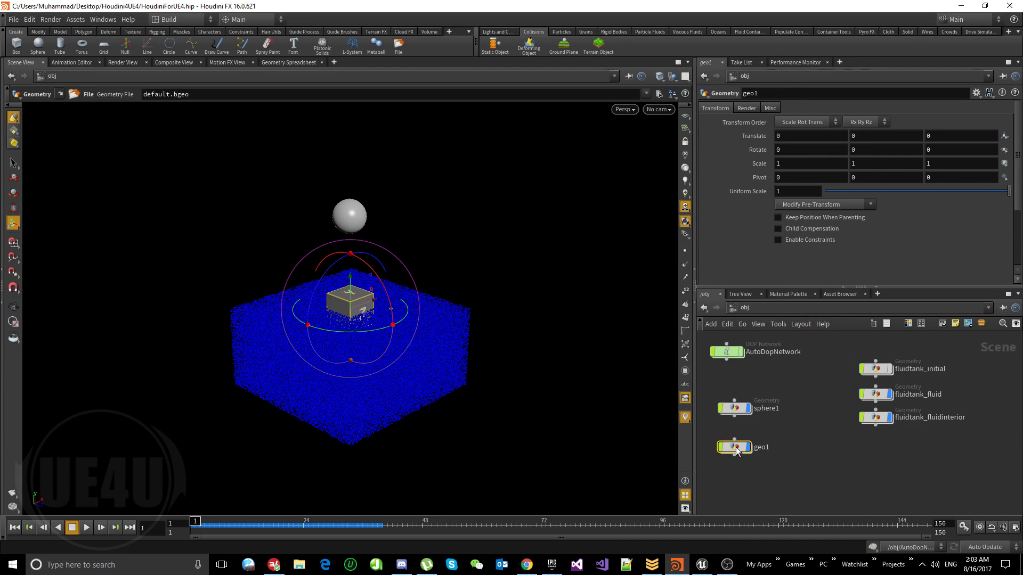
pyautogui.hotkey('shift', 'Right')
pyautogui.hotkey('shift', 'Right')
pyautogui.hotkey('shift', 'Right')
pyautogui.hotkey('shift', 'Right')
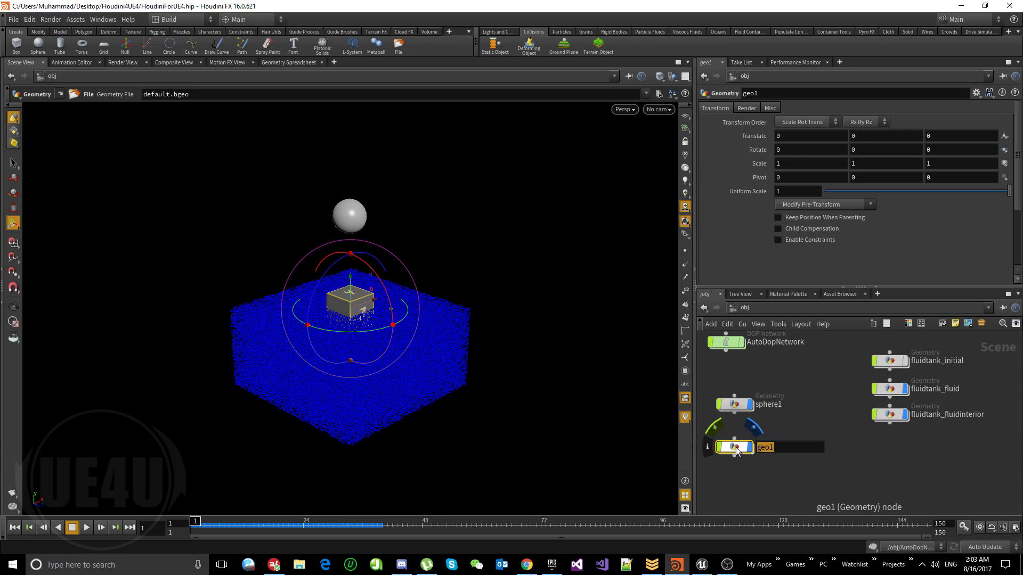
pyautogui.write('CACHE_OUT')
pyautogui.press('Return')
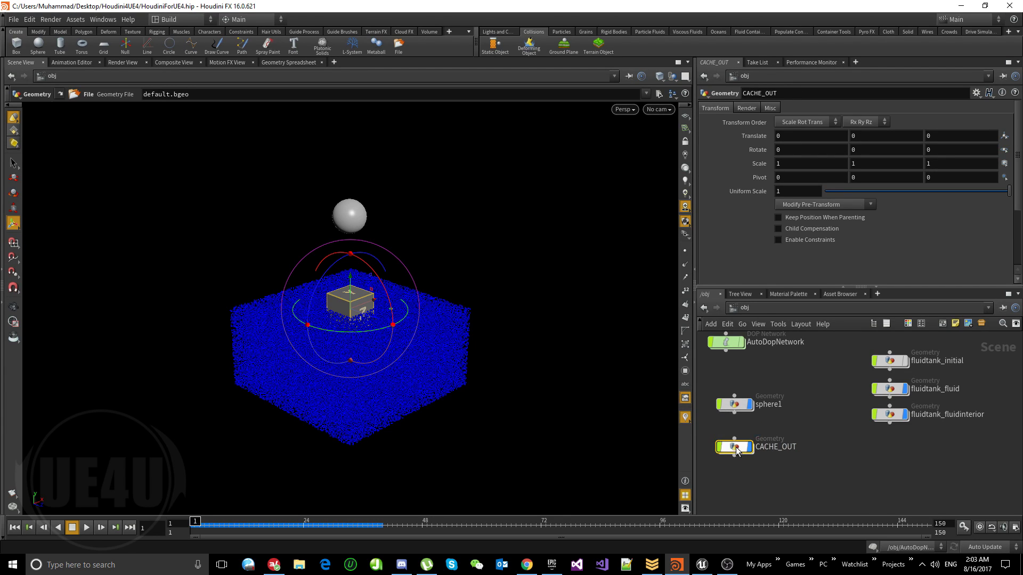
# - Inside CACHE_OUT, add a Dop Import Fields node and delete the default file1 node
pyautogui.doubleClick(736, 446)
pyautogui.press('Tab')
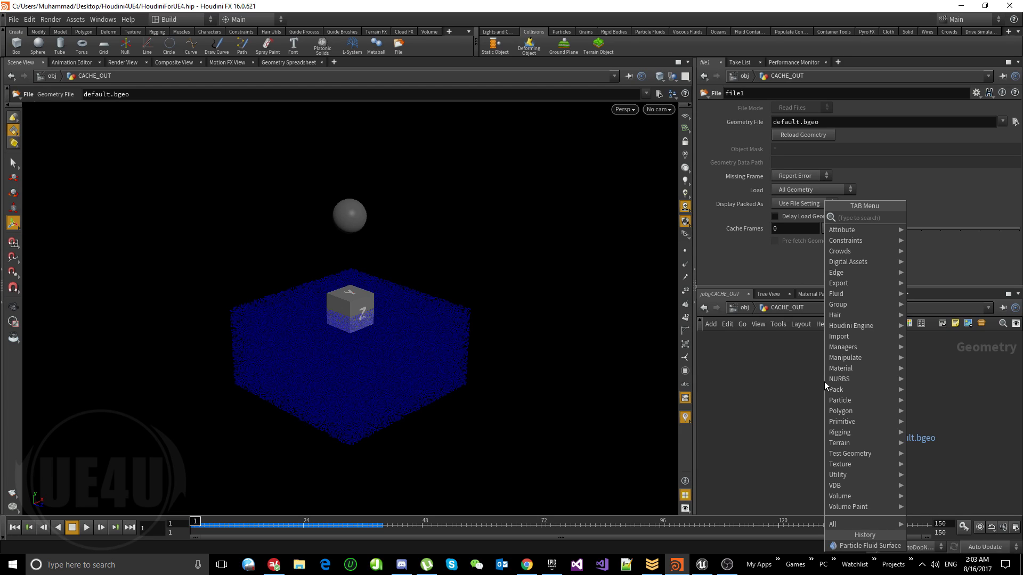
pyautogui.write('dop')
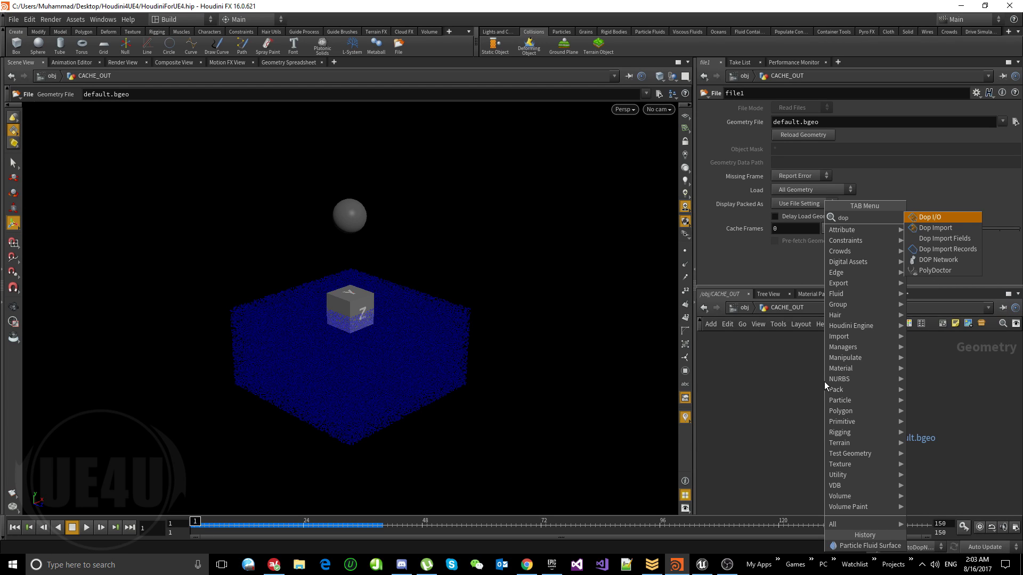
pyautogui.click(944, 238)
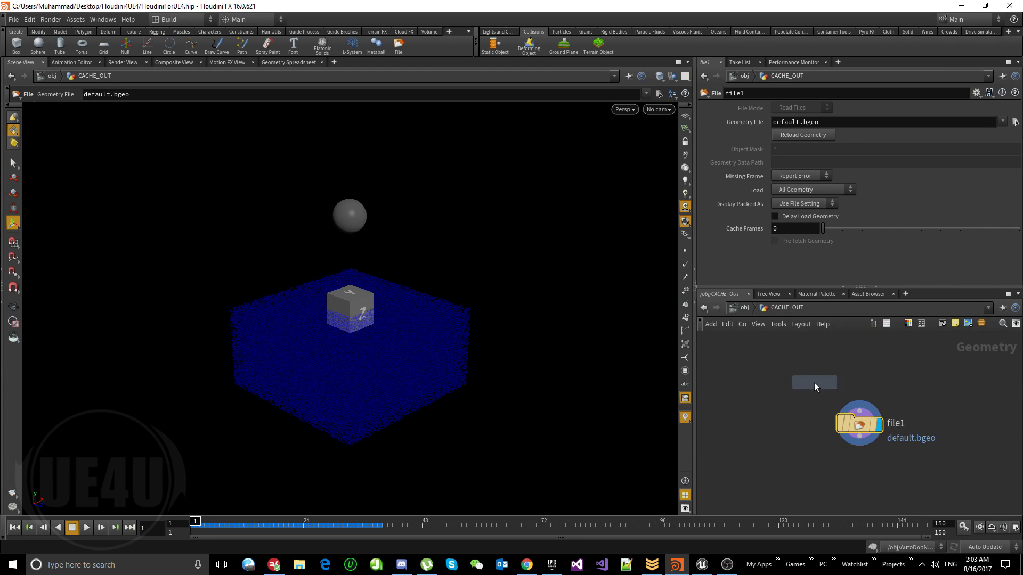
pyautogui.click(811, 382)
pyautogui.press('Delete')
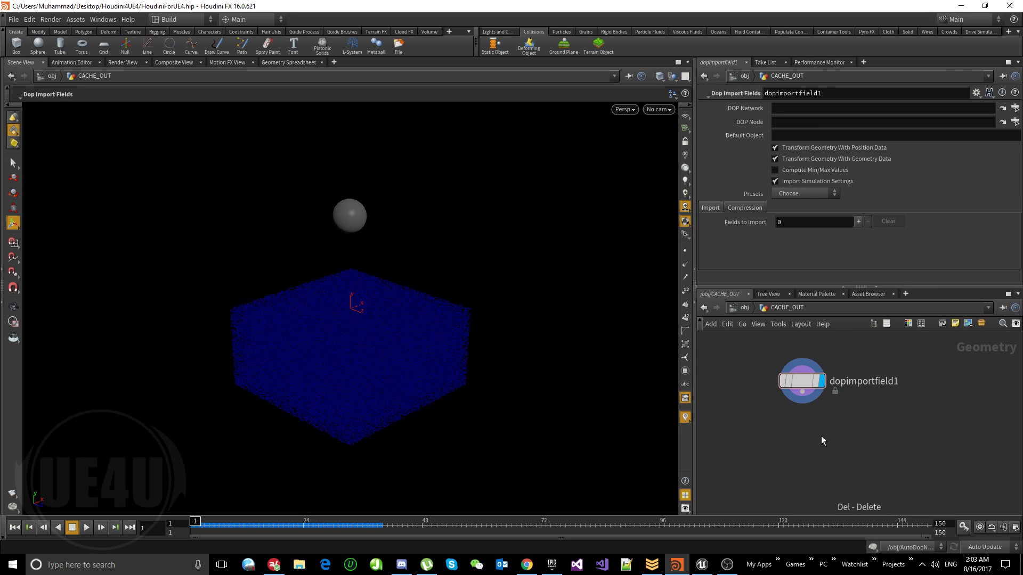
# - Add a File Cache node below dopimportfield1 and feed it from that node's output
pyautogui.press('Tab')
pyautogui.write('file')
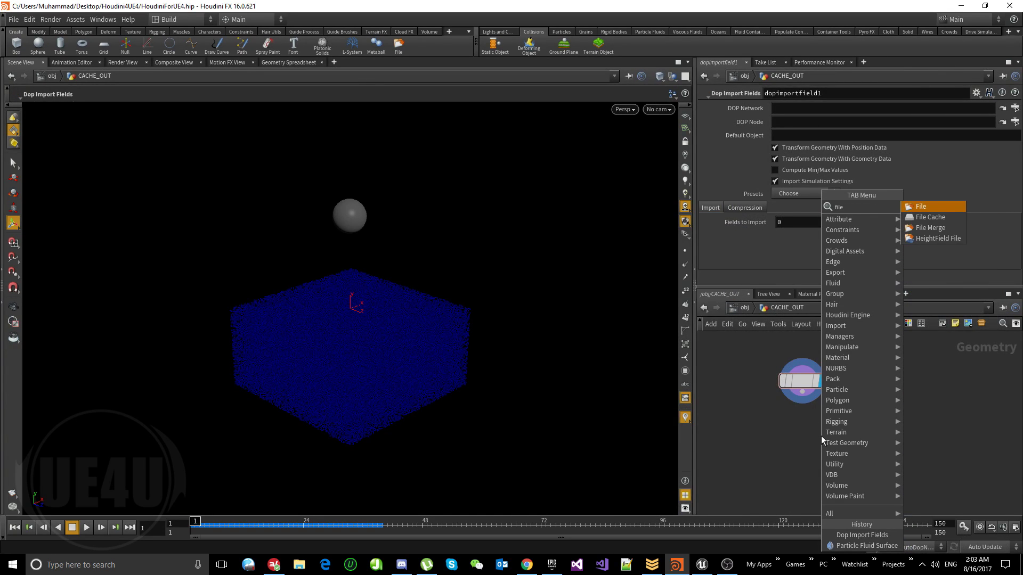
pyautogui.press('Down')
pyautogui.press('Return')
pyautogui.click(820, 436)
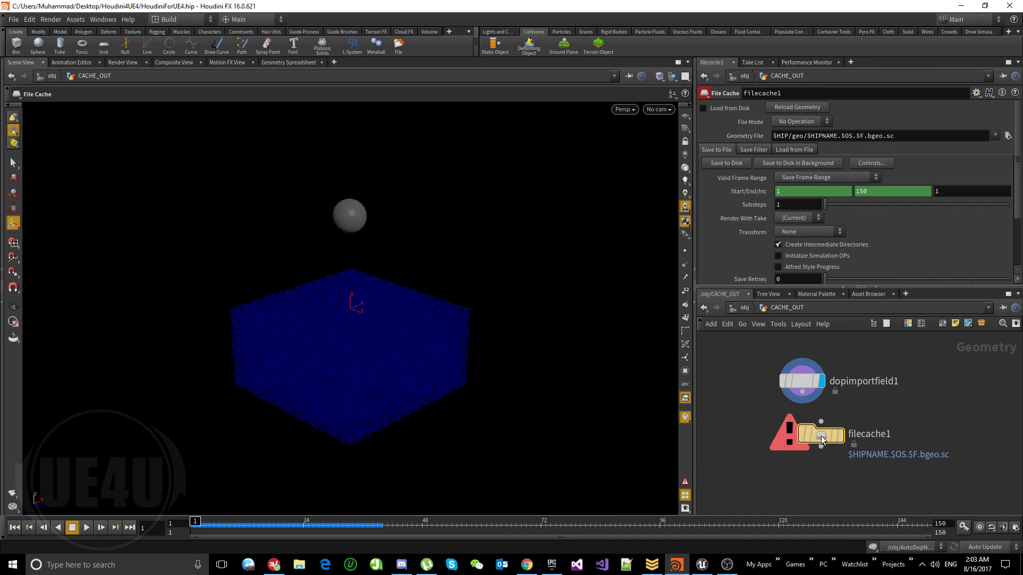
pyautogui.moveTo(801, 391); pyautogui.dragTo(740, 437)
# - Set dopimportfield1's DOP Network to /obj/AutoDopNetwork/fliptank and its DOP Node to the particlefluidobject inside fliptank
pyautogui.click(802, 381)
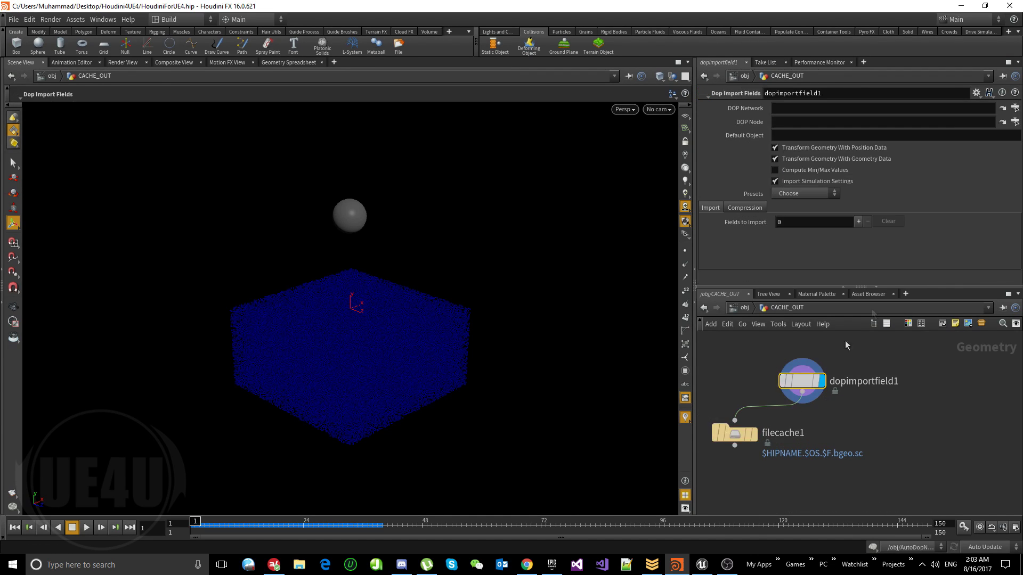
pyautogui.click(1014, 108)
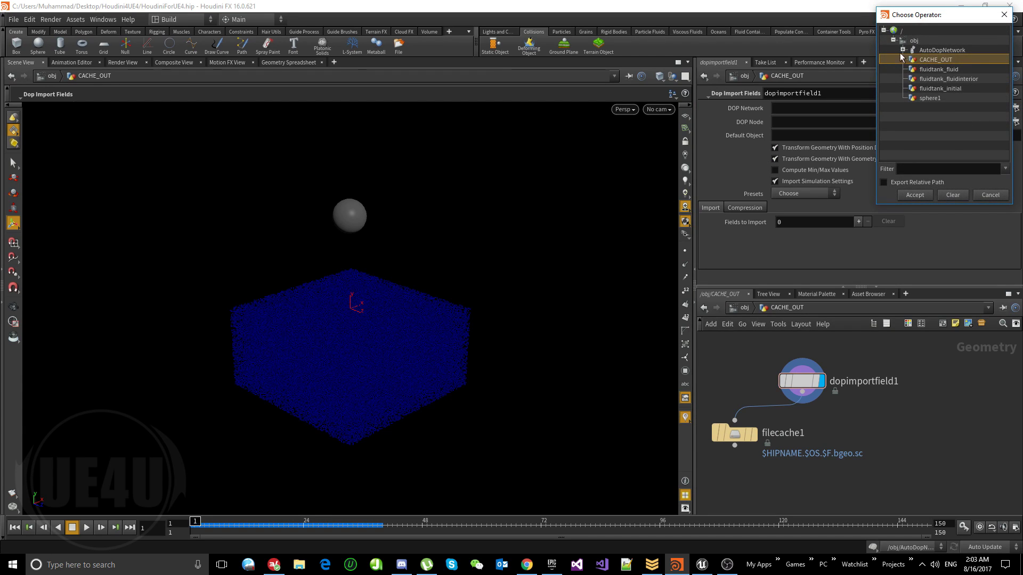
pyautogui.click(913, 69)
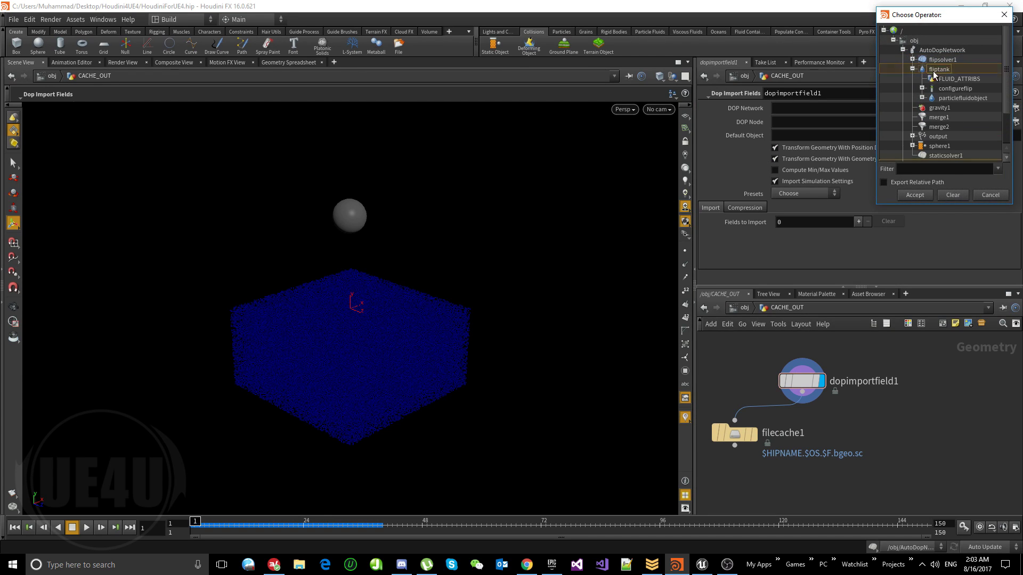
pyautogui.click(915, 196)
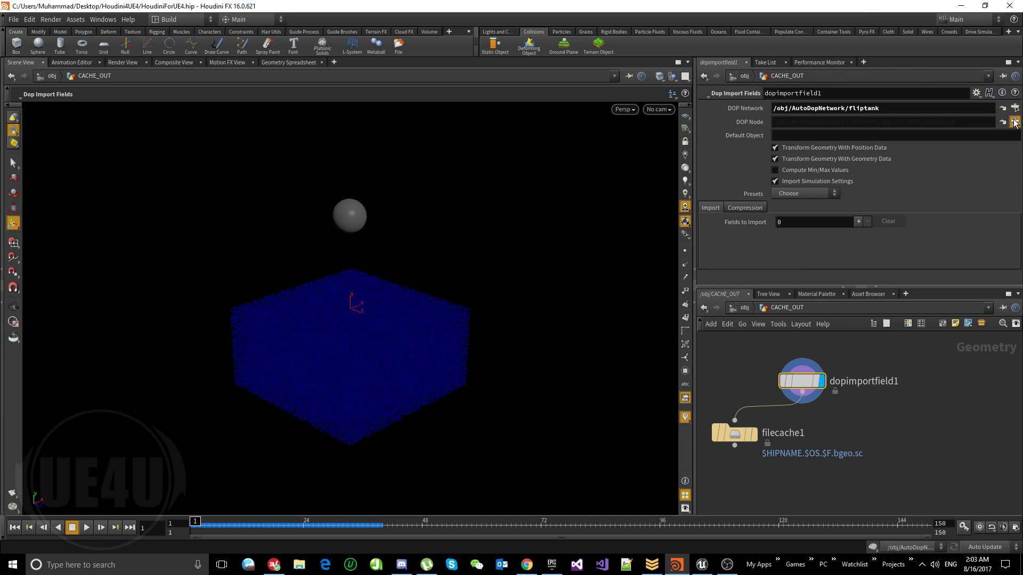
pyautogui.click(1014, 122)
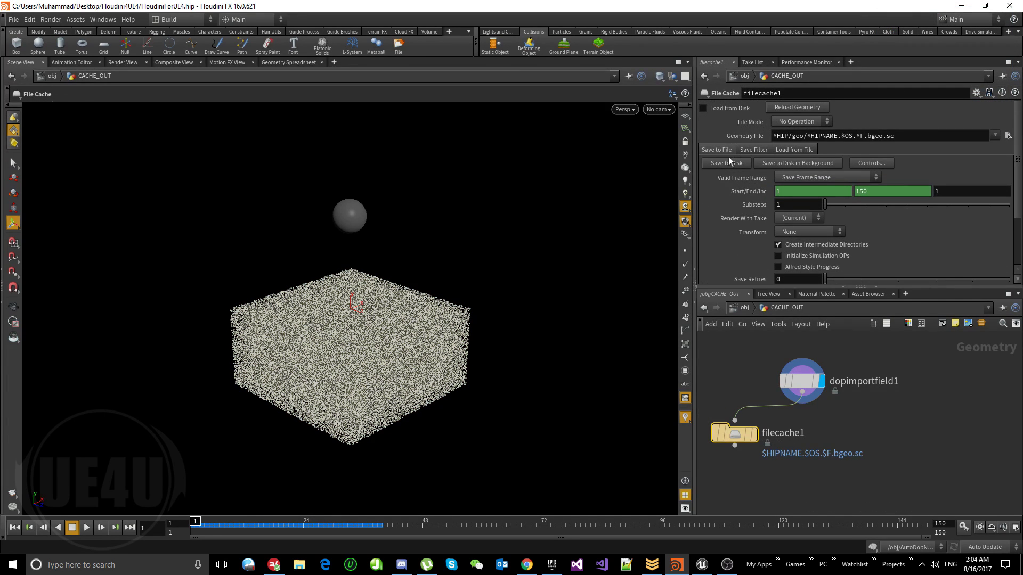
# - Save filecache1's frames 1 to 150 to disk, and hide CACHE_OUT and fluidtank_fluid at the object level
pyautogui.click(727, 164)
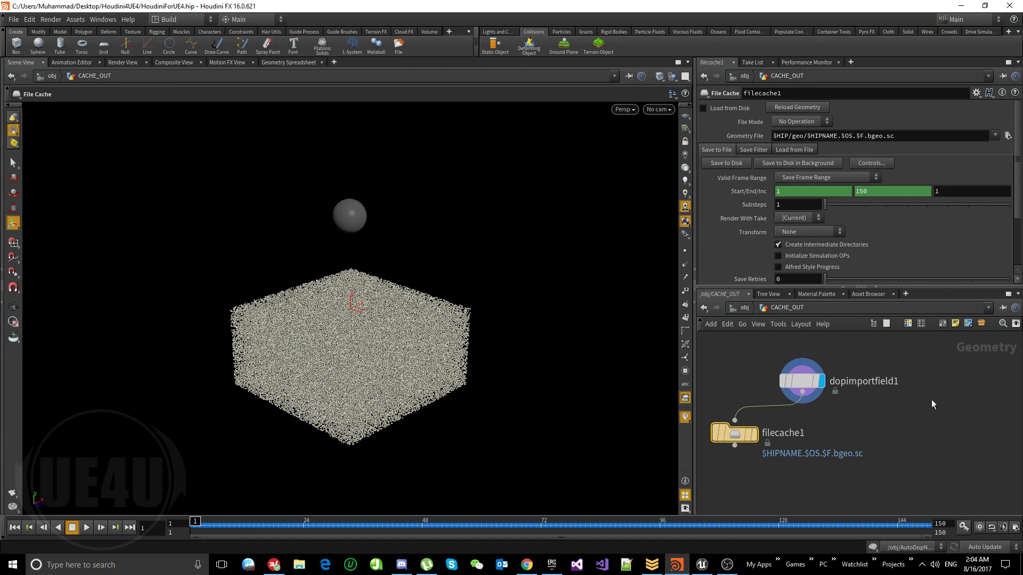
pyautogui.click(738, 308)
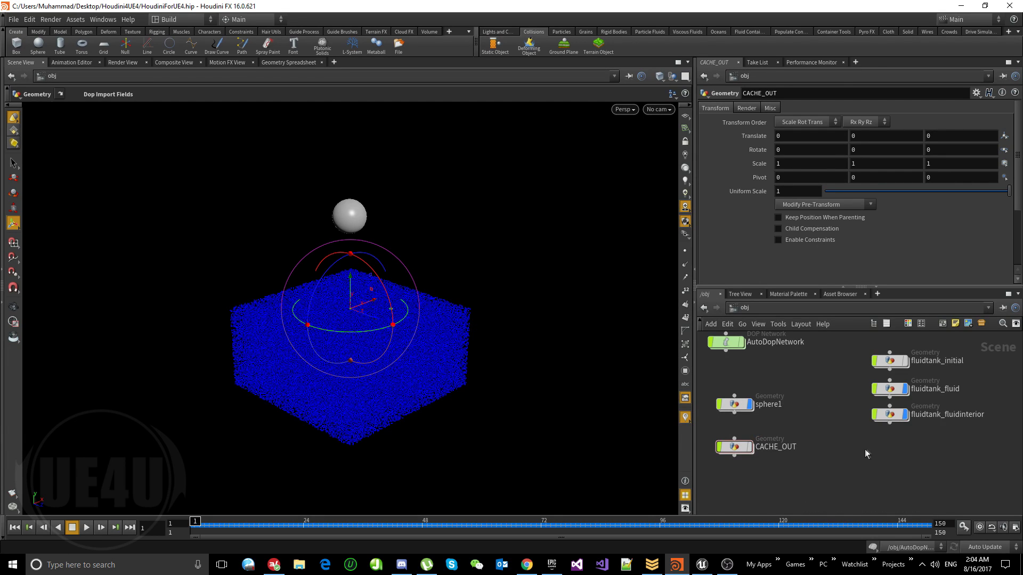
pyautogui.click(905, 389)
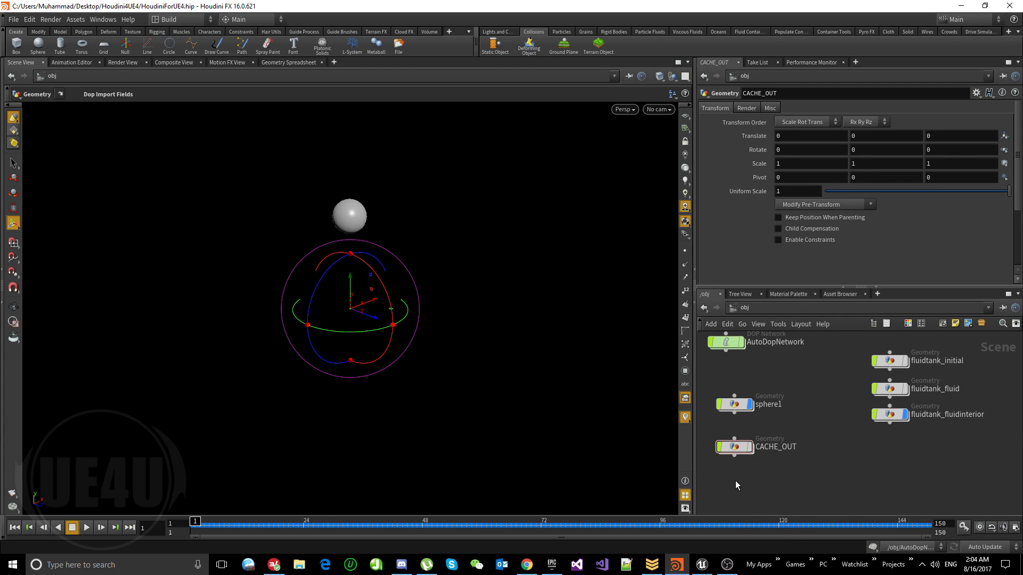
# - Create a Geometry node below CACHE_OUT and rename it CACHE_IN
pyautogui.press('Tab')
pyautogui.write('geo')
pyautogui.press('Return')
pyautogui.click(735, 481)
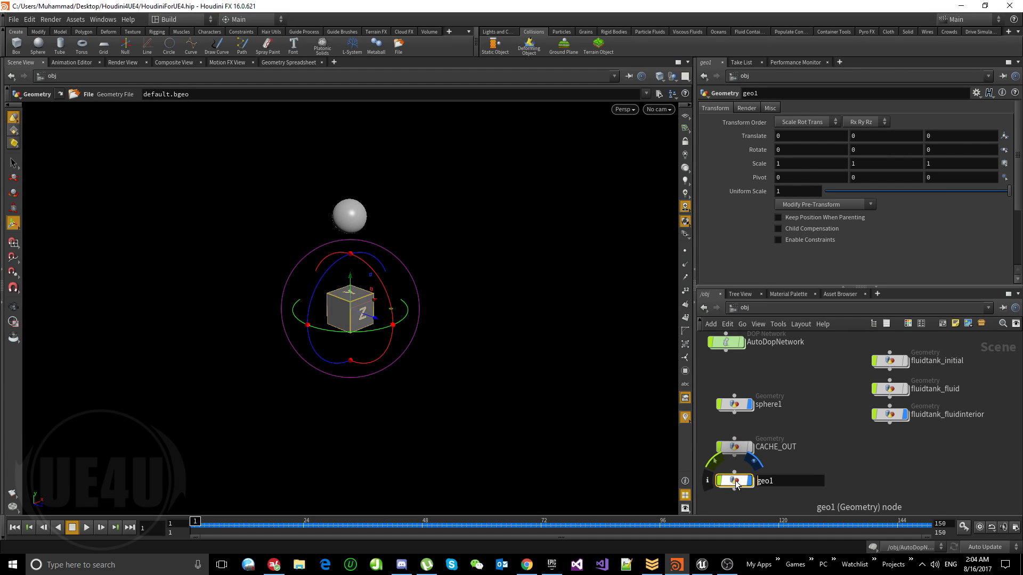
pyautogui.write('CACHE_IN')
pyautogui.press('Return')
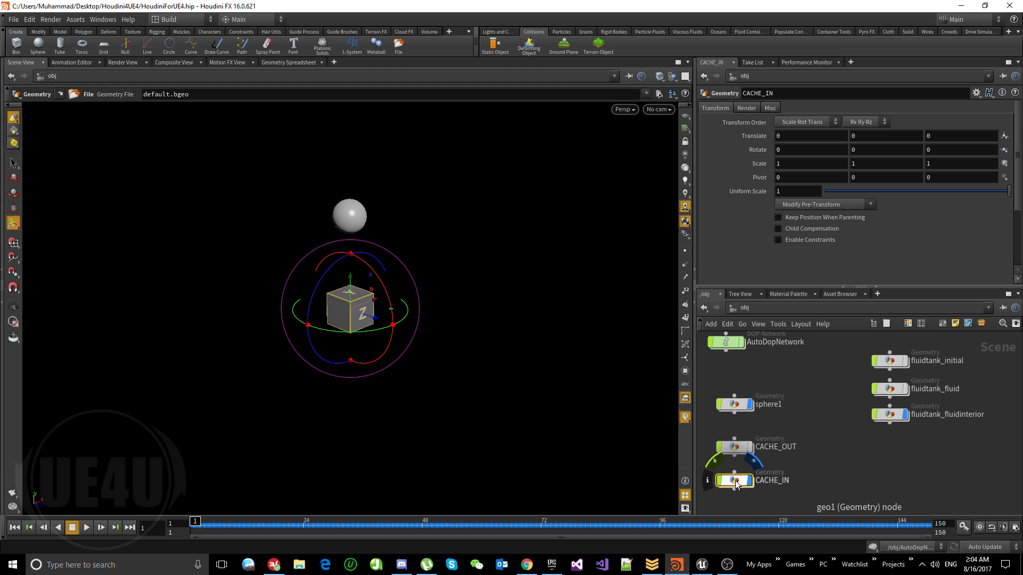
# - Inside CACHE_IN, load the cached sequence HoudiniForUE4.filecache1.$F.bgeo.sc from the Houdini4UE4/geo folder into file1
pyautogui.doubleClick(735, 482)
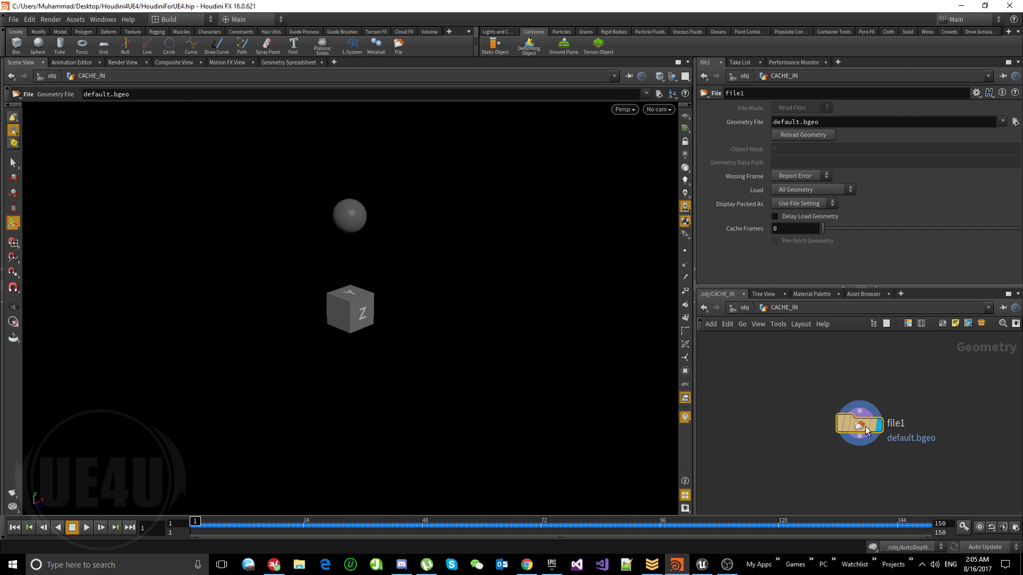
pyautogui.click(1015, 121)
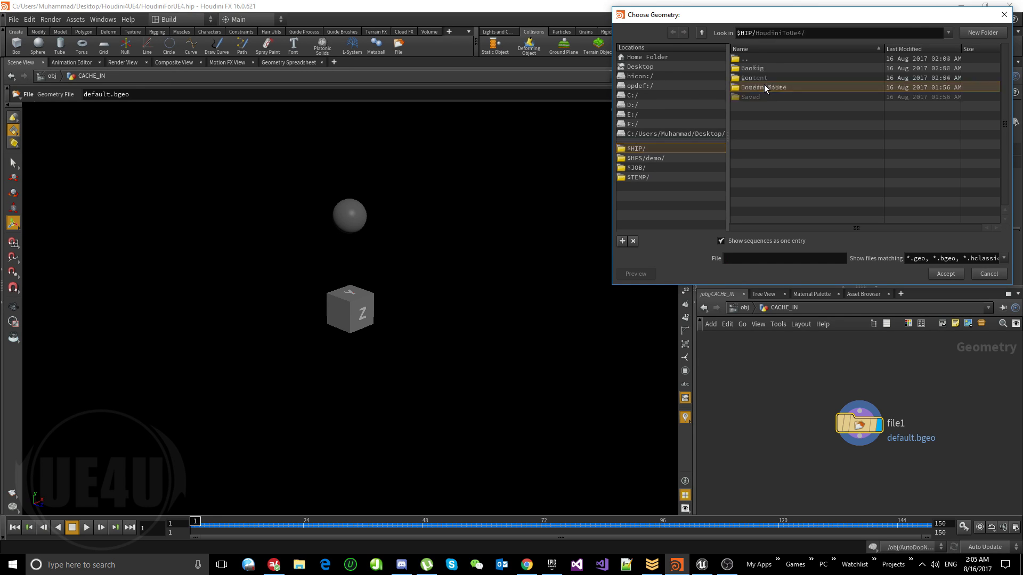
pyautogui.doubleClick(764, 87)
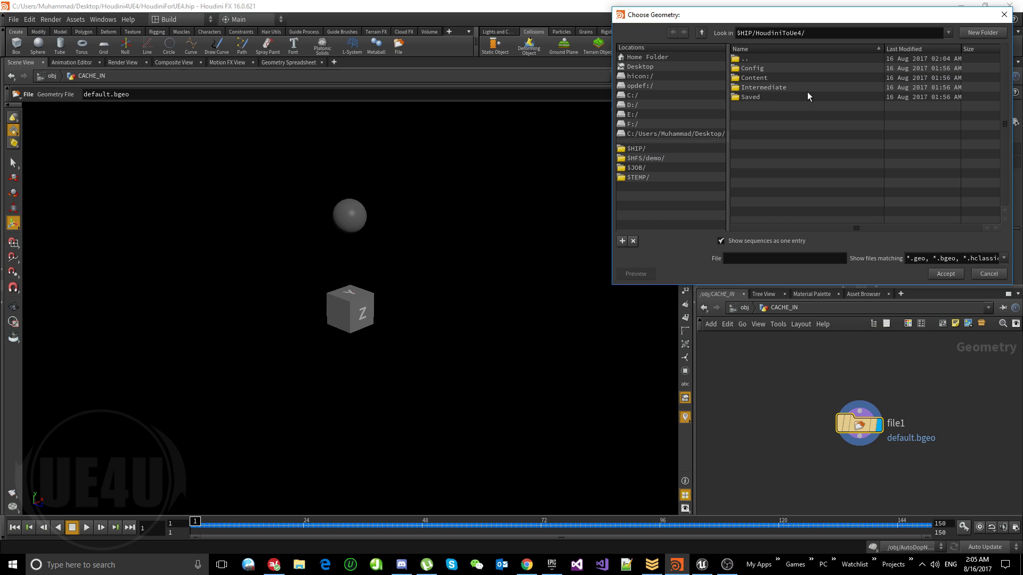
pyautogui.click(633, 66)
pyautogui.doubleClick(763, 67)
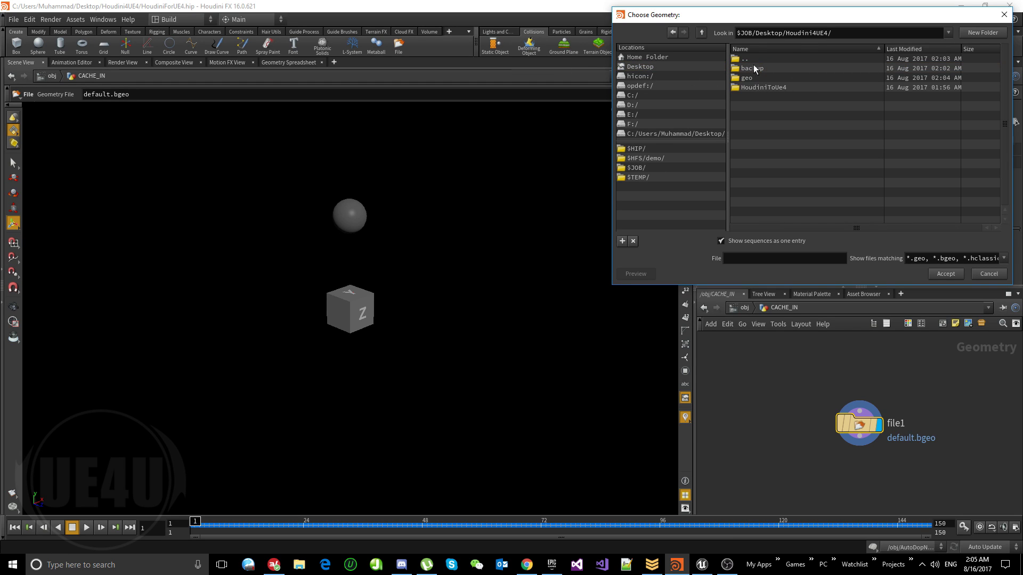
pyautogui.doubleClick(759, 88)
pyautogui.doubleClick(746, 57)
pyautogui.doubleClick(746, 77)
pyautogui.click(778, 68)
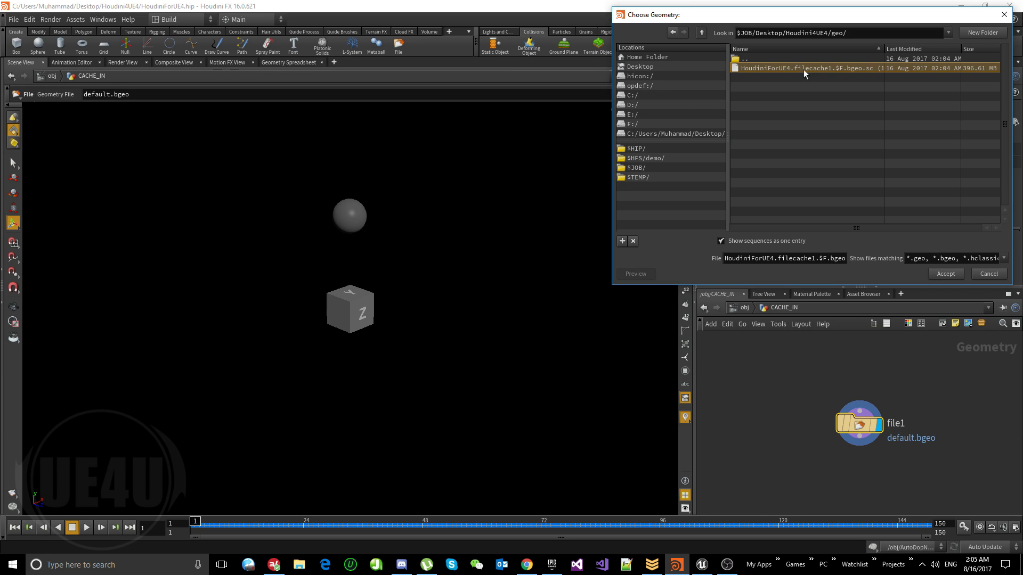
pyautogui.moveTo(882, 54); pyautogui.dragTo(914, 54)
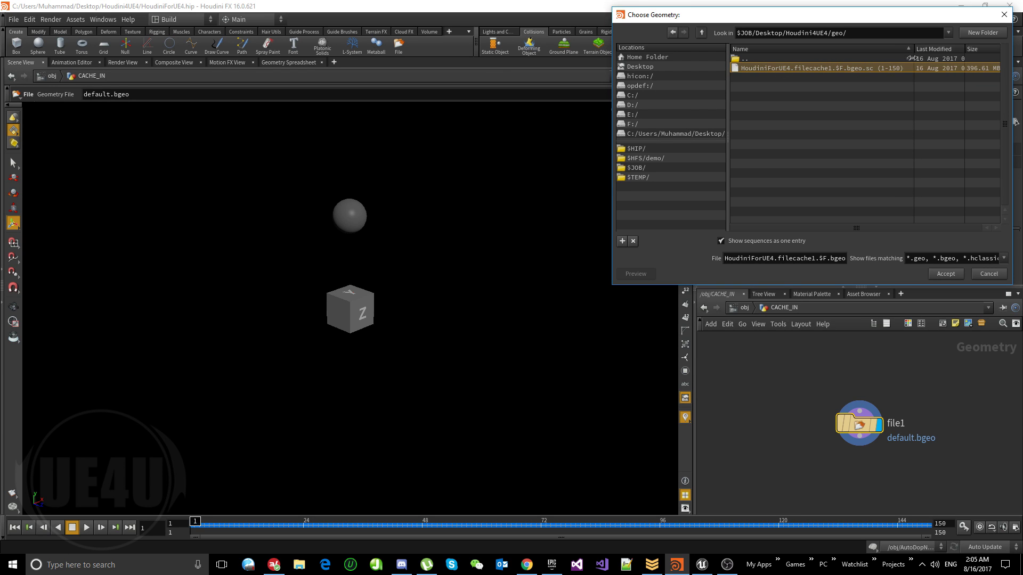
pyautogui.click(945, 274)
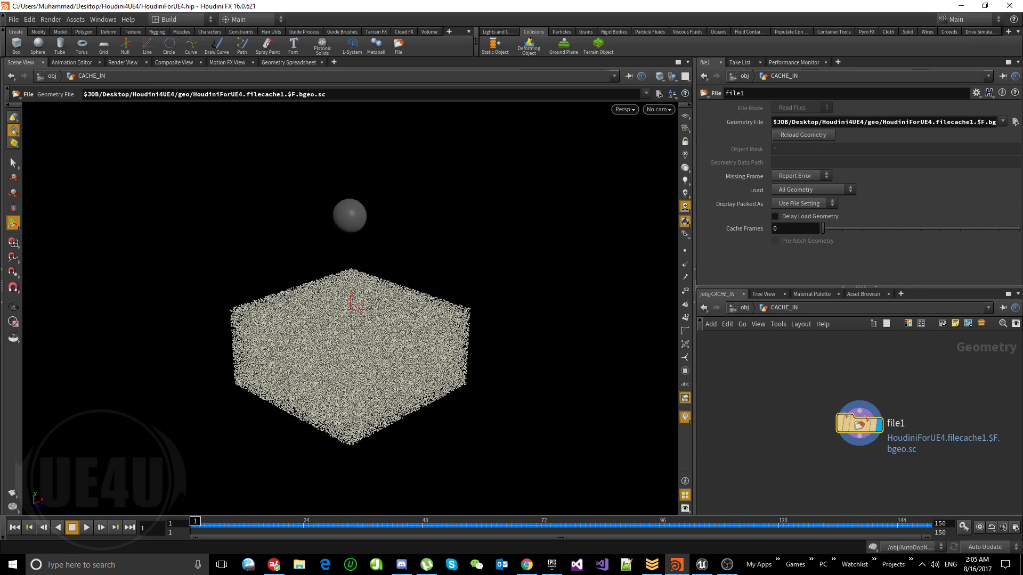
# - Add a Particle Fluid Surface node beside file1, feed it from file1 and display the meshed fluid
pyautogui.moveTo(892, 451); pyautogui.dragTo(836, 435, button='middle')
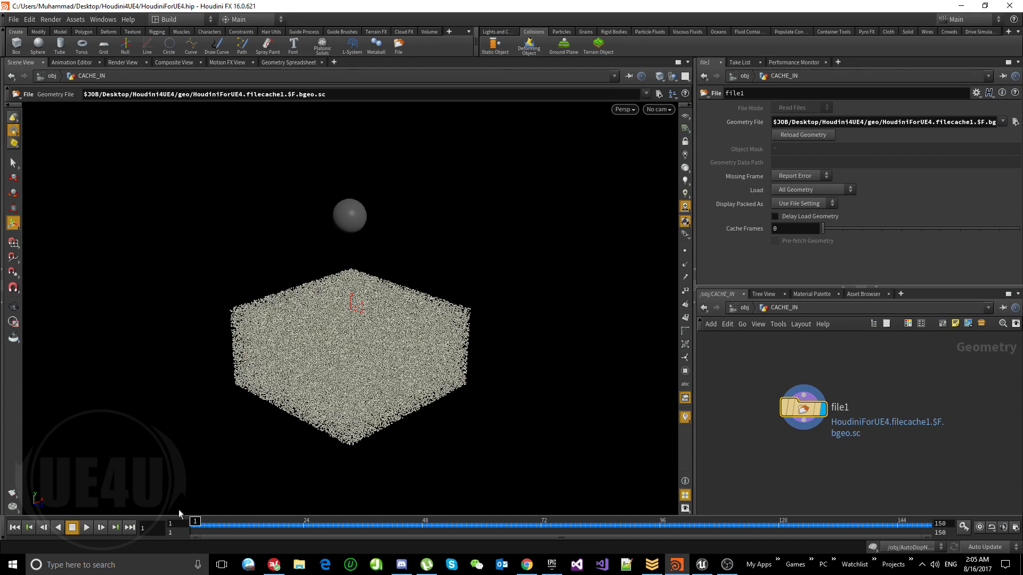
pyautogui.moveTo(193, 524)
pyautogui.mouseDown()
pyautogui.moveTo(700, 540)
pyautogui.moveTo(192, 525)
pyautogui.mouseUp()
pyautogui.click(889, 463)
pyautogui.press('Tab')
pyautogui.write('par')
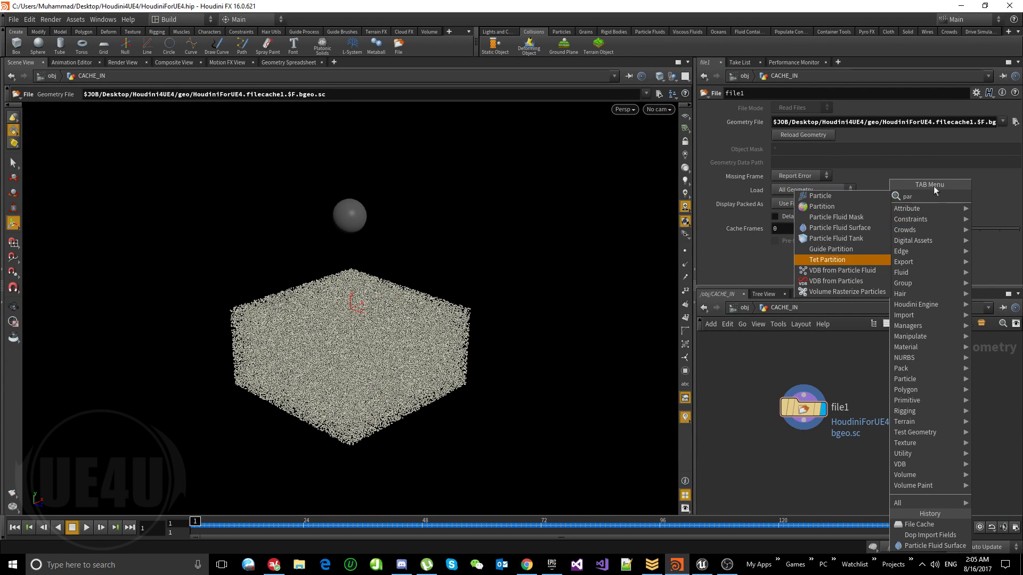
pyautogui.click(868, 227)
pyautogui.click(919, 394)
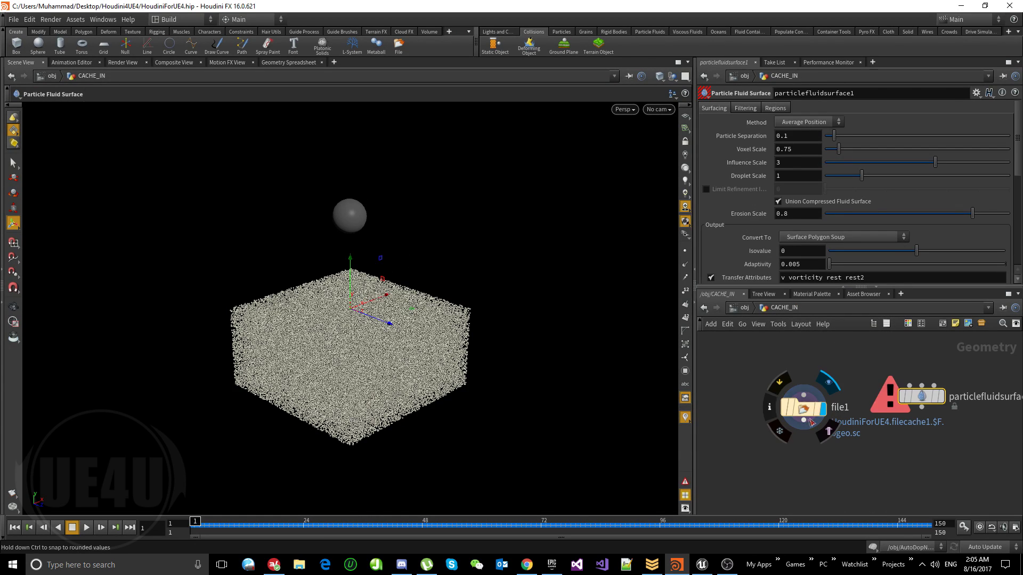
pyautogui.click(802, 423)
pyautogui.click(907, 384)
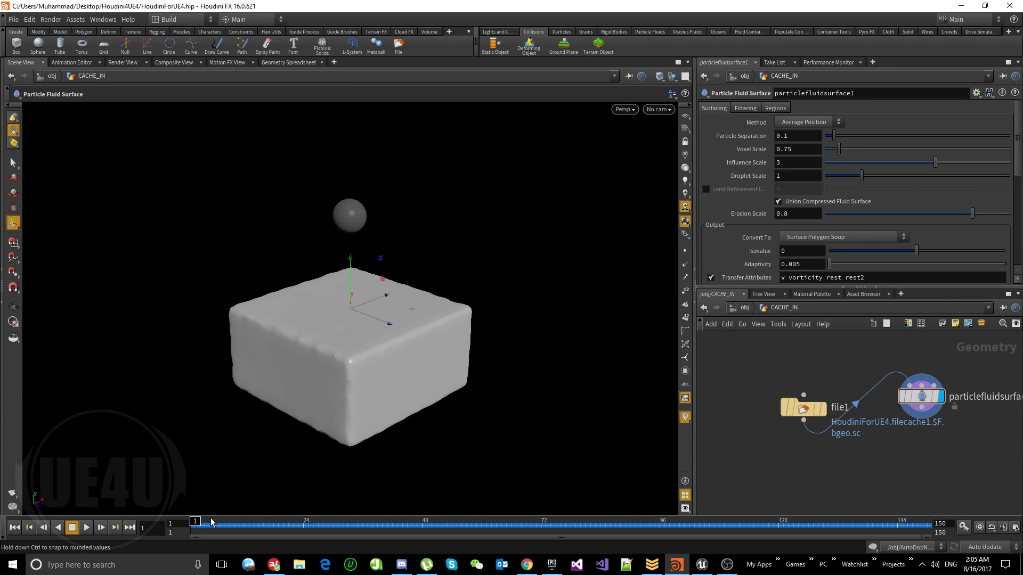
# - Scrub the timeline to check the meshed splash, return to frame 1 and save the scene from the object level
pyautogui.moveTo(196, 525); pyautogui.dragTo(594, 526)
pyautogui.moveTo(351, 528); pyautogui.dragTo(192, 526)
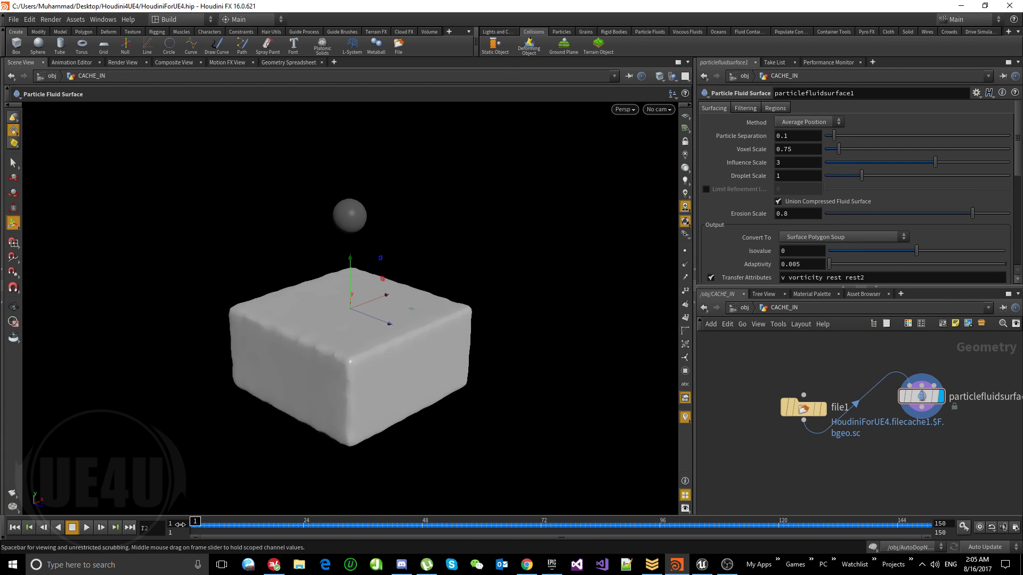
pyautogui.click(744, 310)
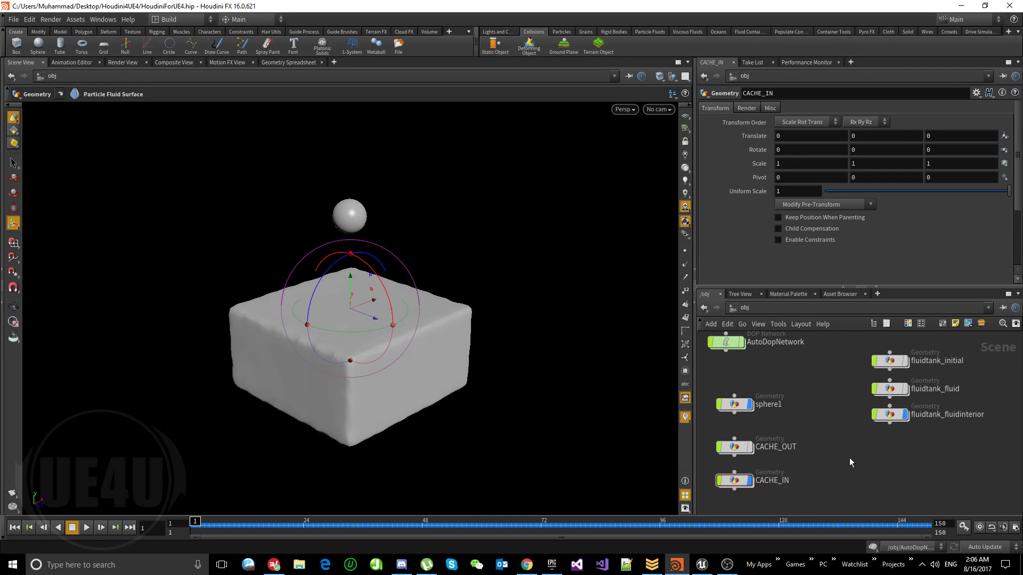
pyautogui.hotkey('ctrl', 's')
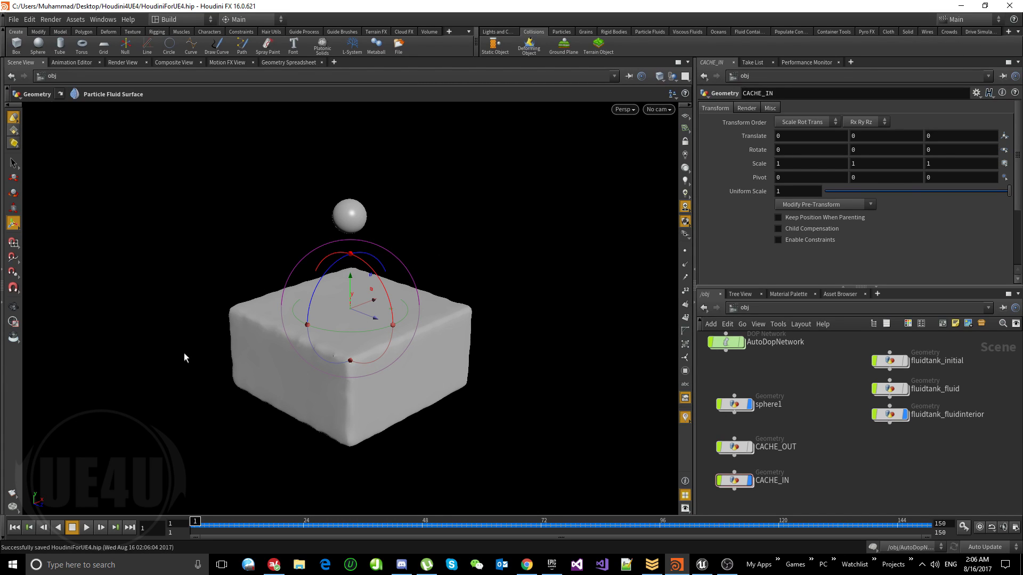
pyautogui.click(746, 308)
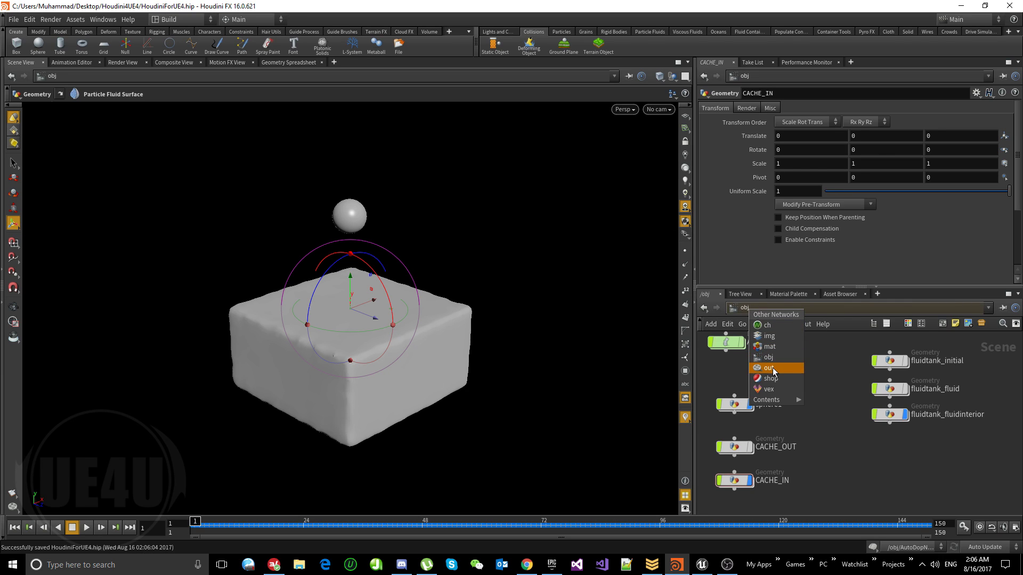
pyautogui.click(855, 441)
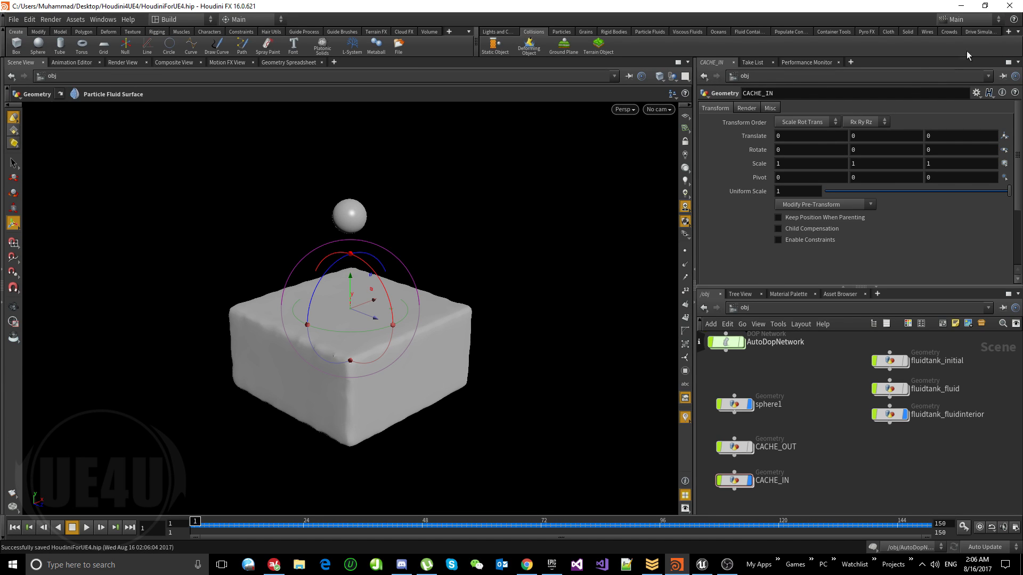
pyautogui.click(1010, 34)
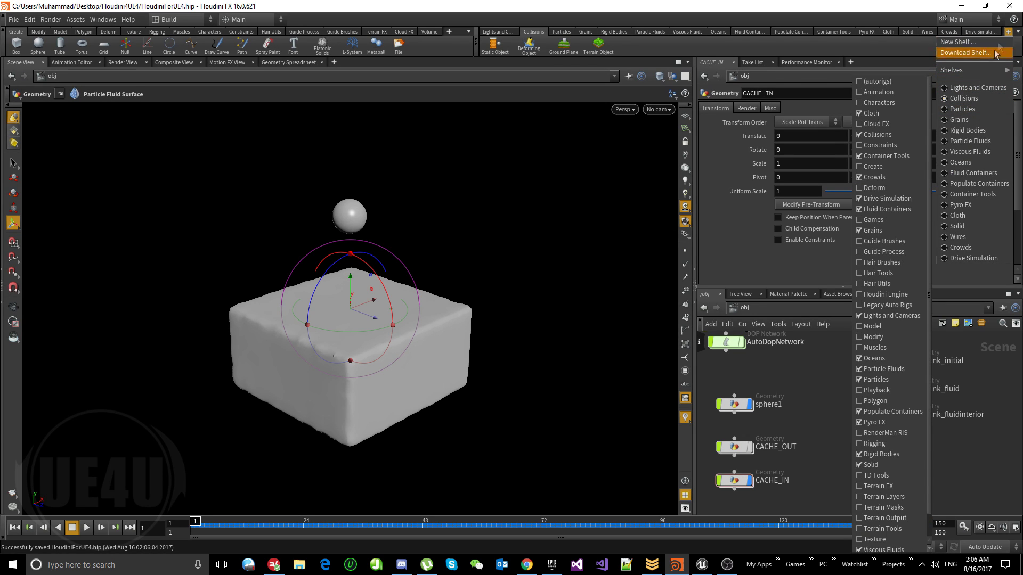
pyautogui.click(893, 16)
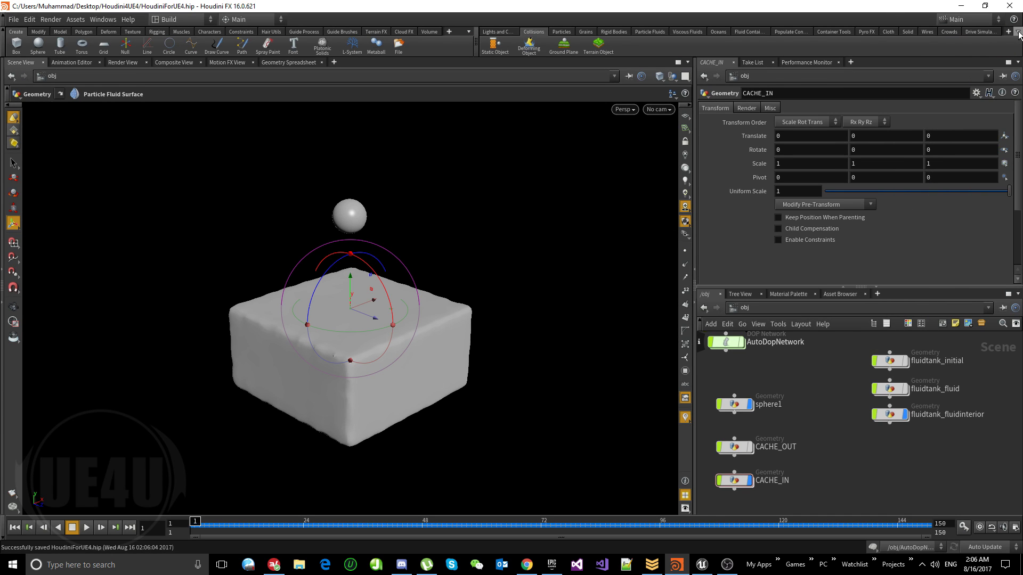
pyautogui.click(1019, 35)
pyautogui.click(1018, 43)
# - Add the Games shelf to the shelf set and create a Vertex Animation Textures node from it
pyautogui.click(1008, 33)
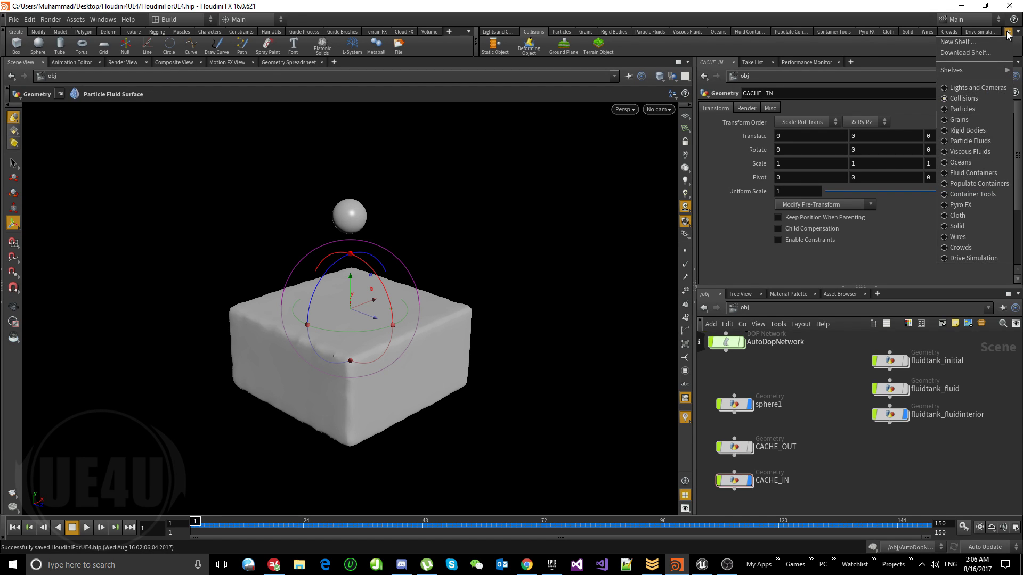
pyautogui.moveTo(952, 71)
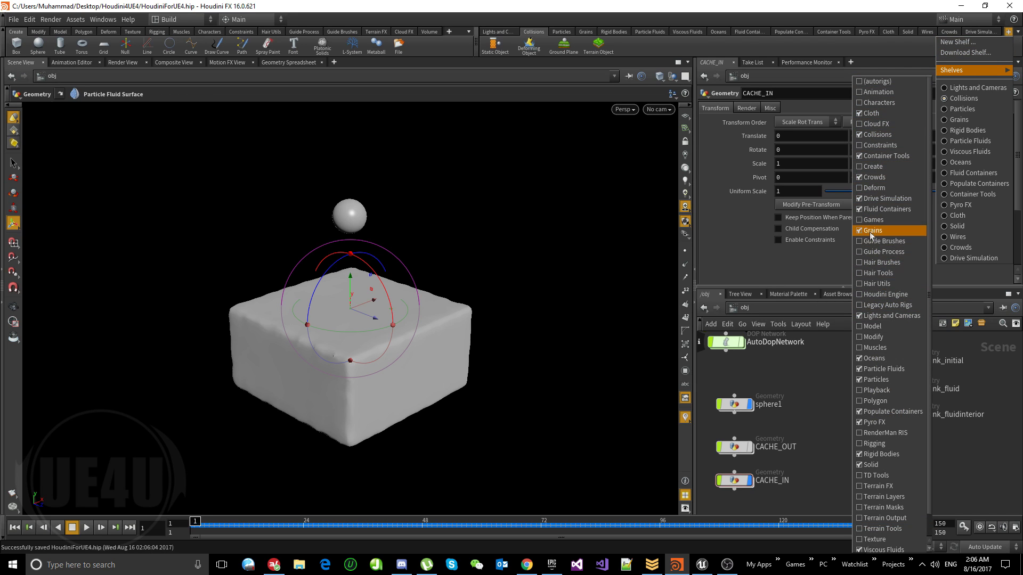
pyautogui.click(859, 221)
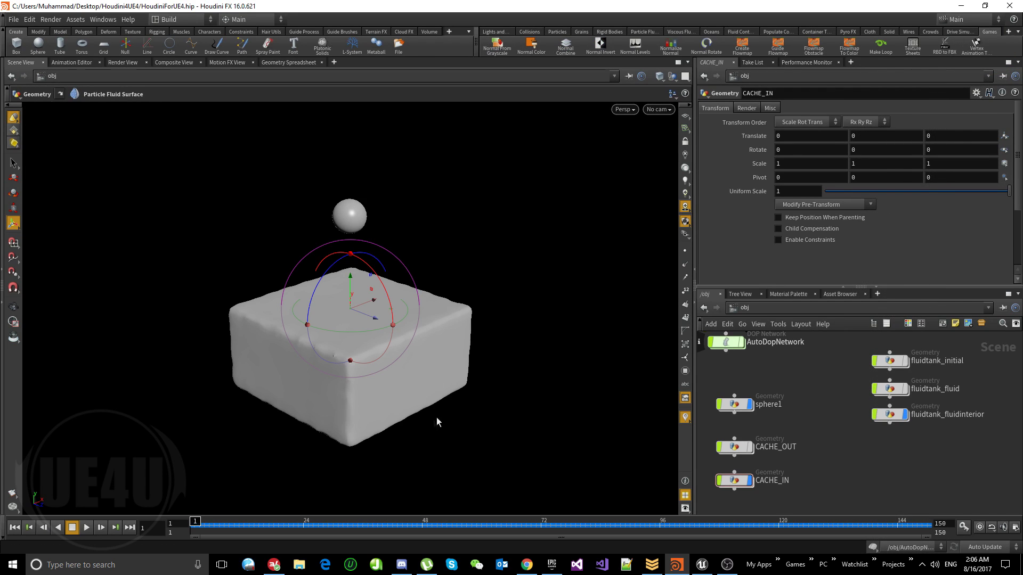
pyautogui.click(983, 47)
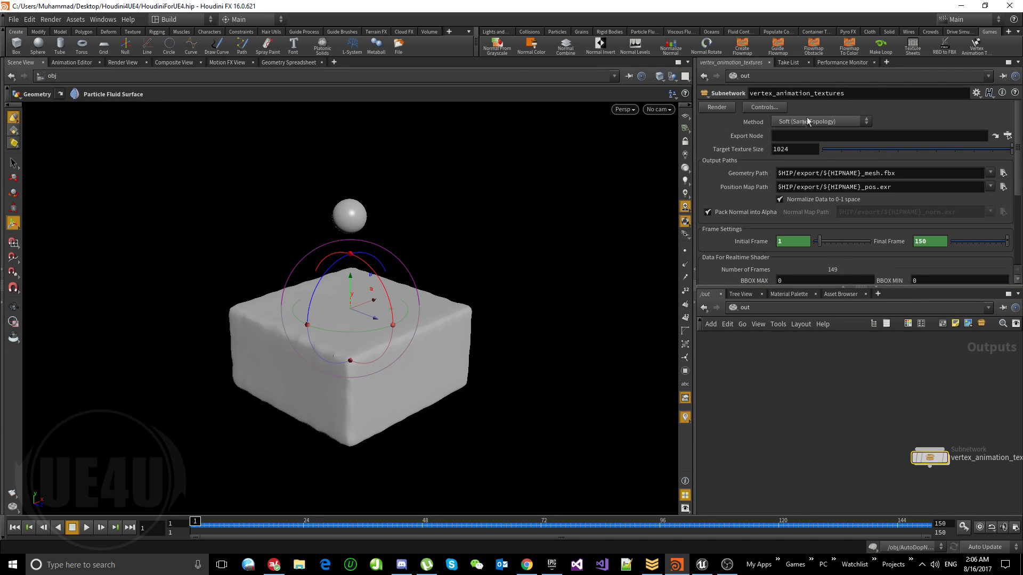
# - Set the vertex animation method to Fluid (Changing Topology), then check the splash around frame 26 and return to frame 1
pyautogui.click(831, 123)
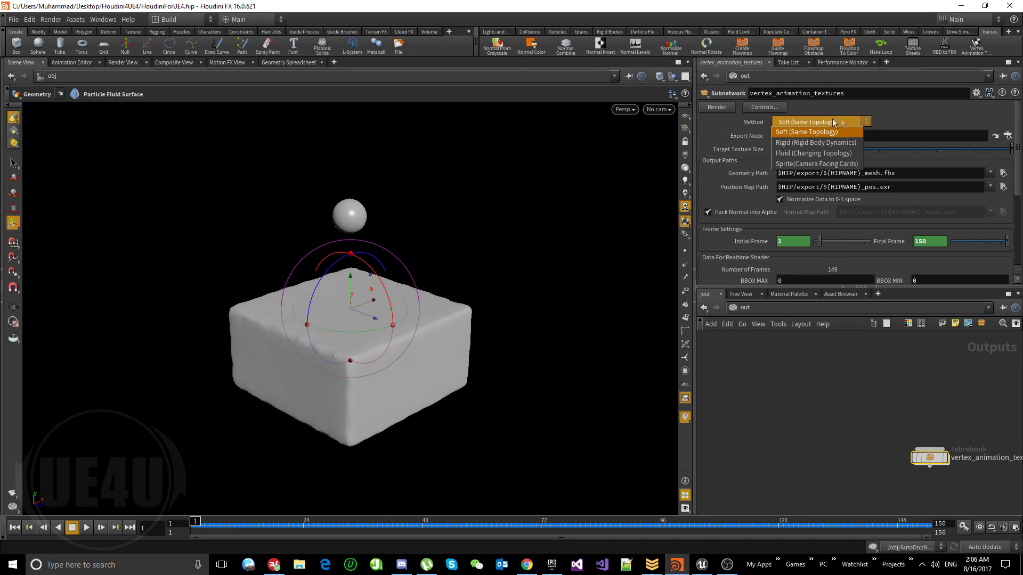
pyautogui.click(834, 123)
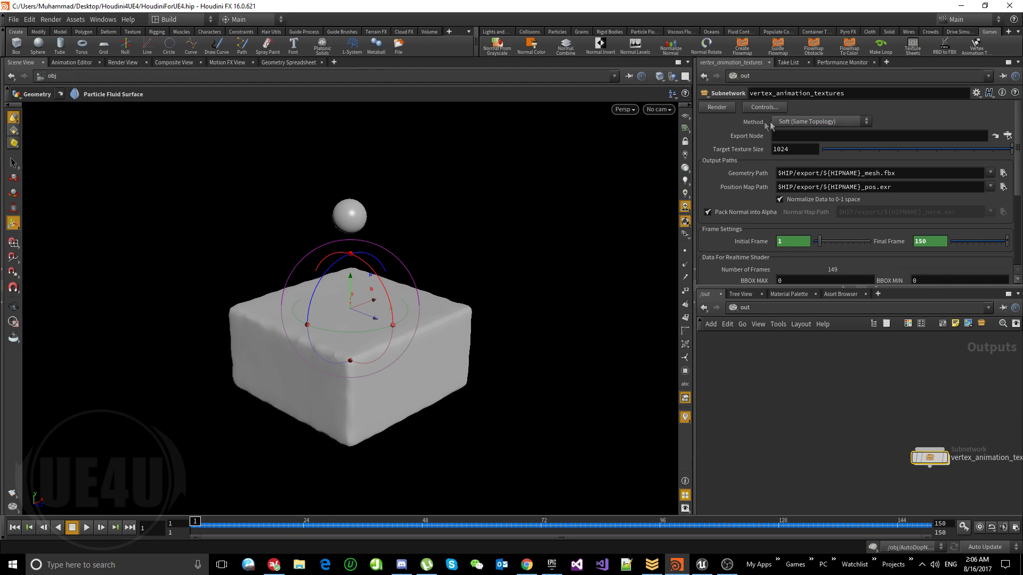
pyautogui.click(815, 123)
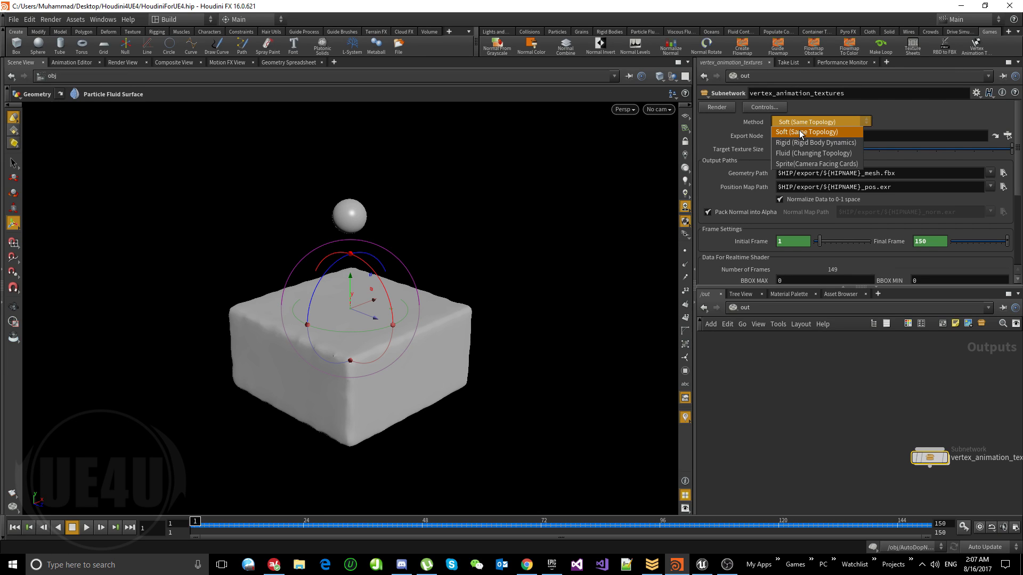
pyautogui.click(823, 155)
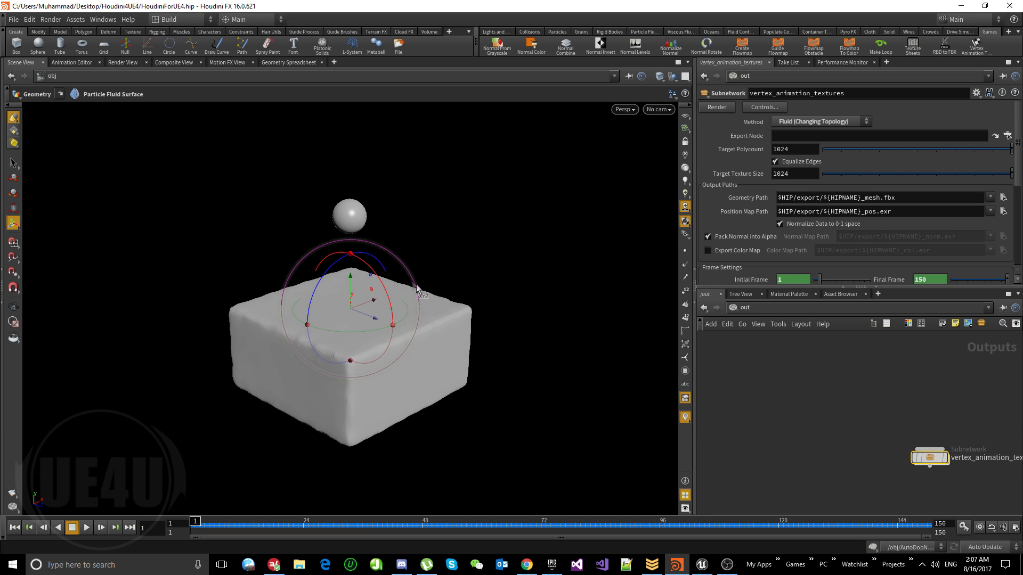
pyautogui.click(314, 526)
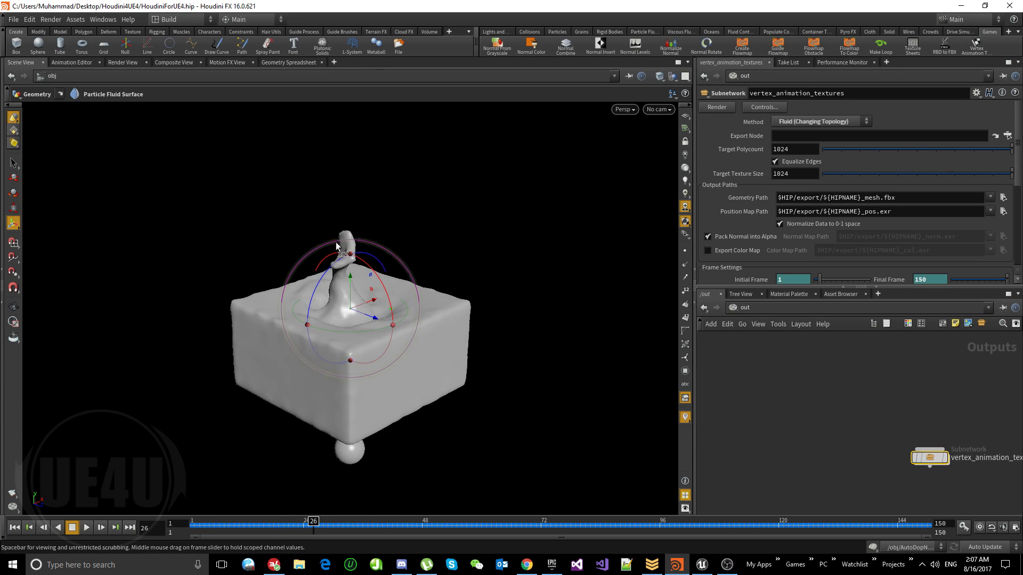
pyautogui.moveTo(313, 522); pyautogui.dragTo(195, 525)
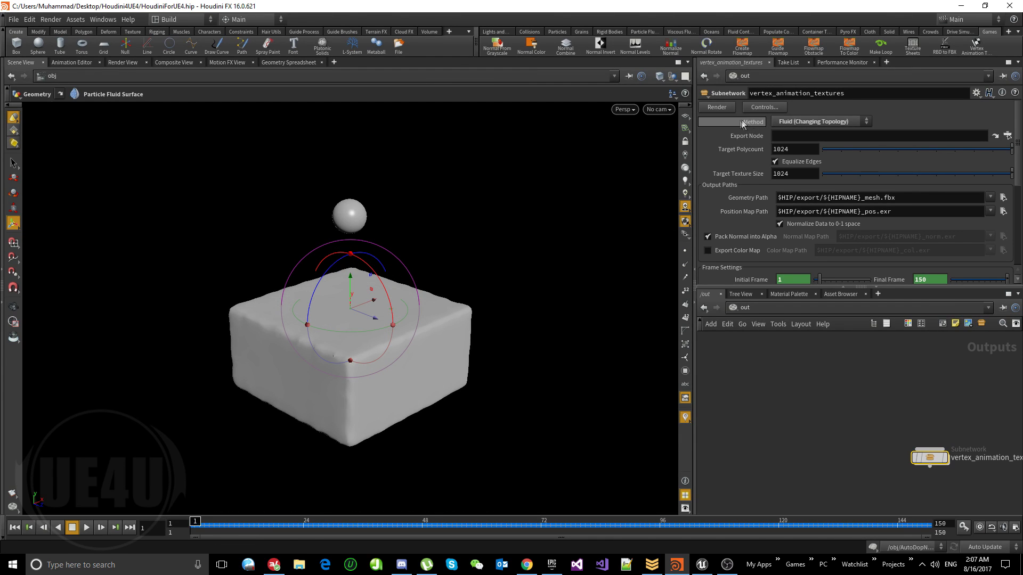
# - Choose /obj/CACHE_IN as the export node of vertex_animation_textures
pyautogui.click(798, 140)
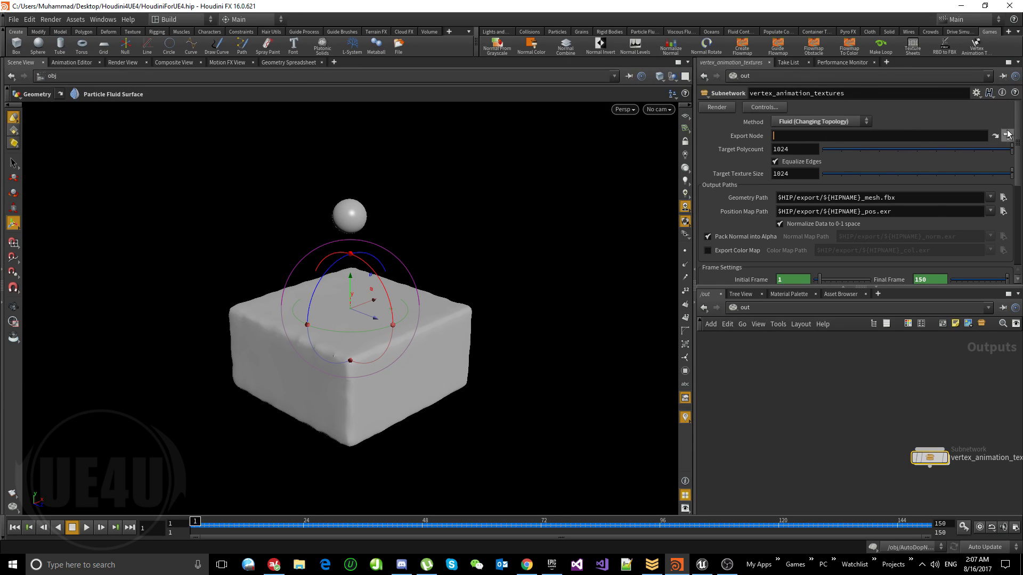
pyautogui.click(1006, 136)
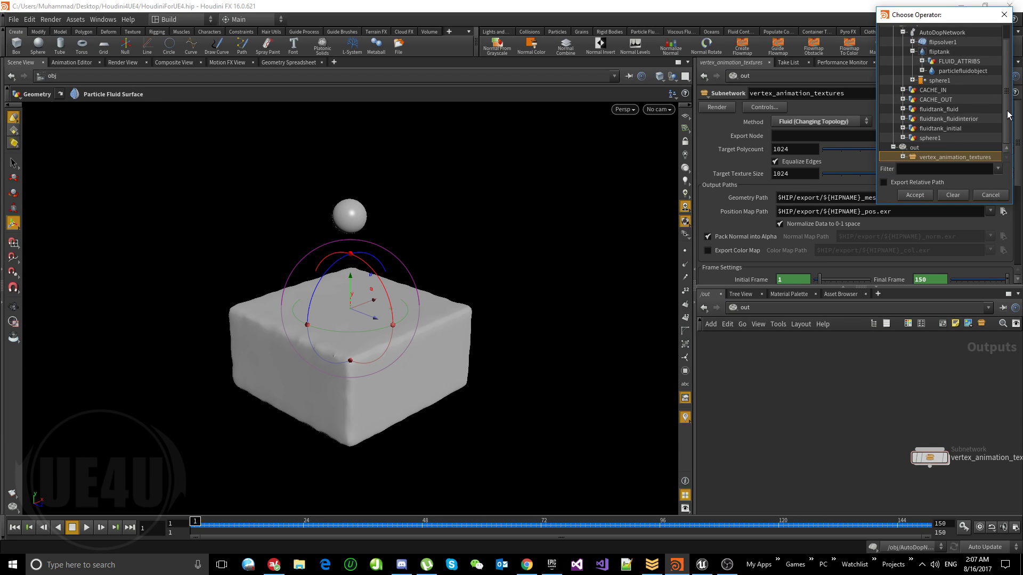
pyautogui.scroll(1, 1005, 117)
pyautogui.click(903, 50)
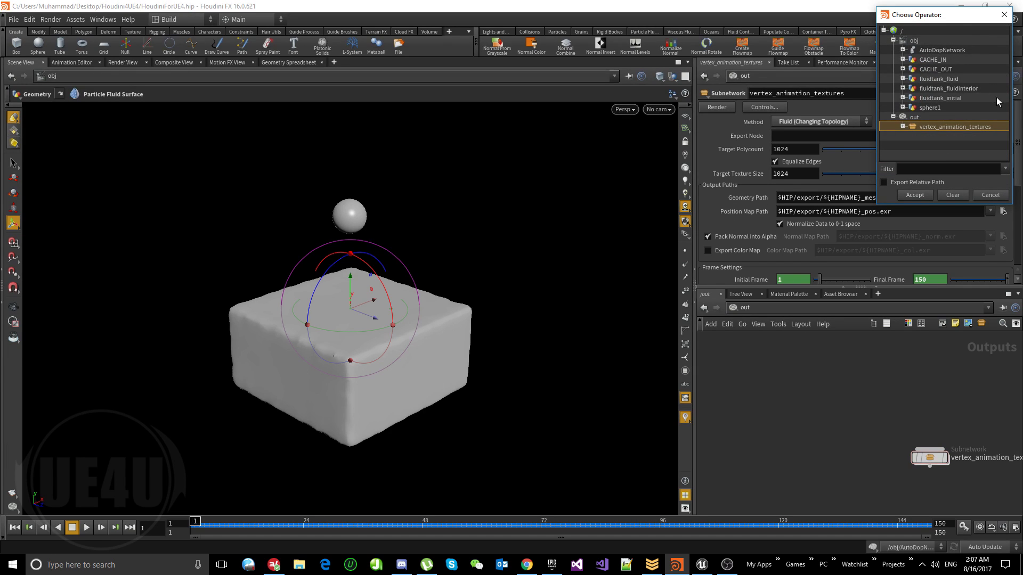
pyautogui.click(933, 60)
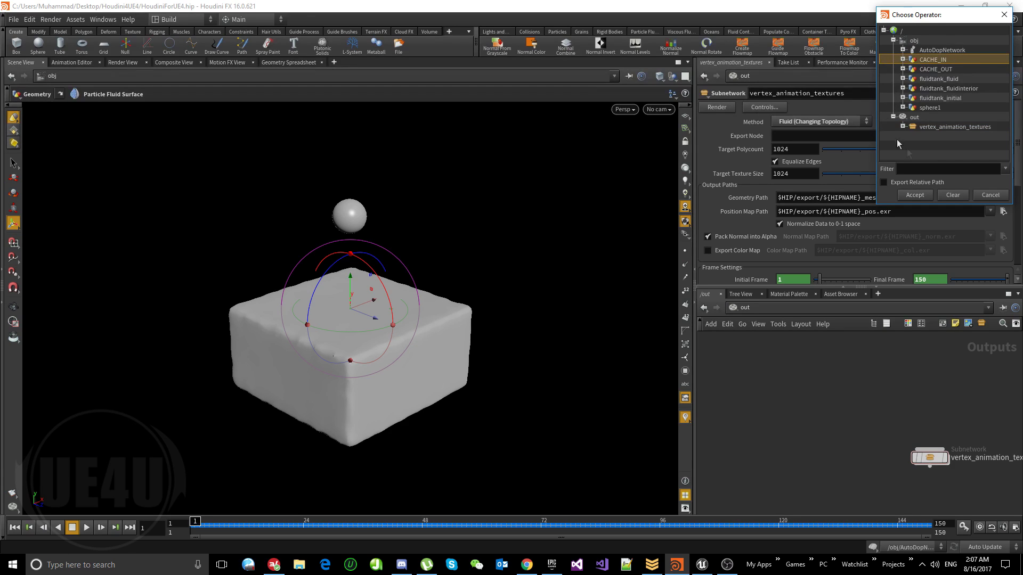
pyautogui.click(914, 195)
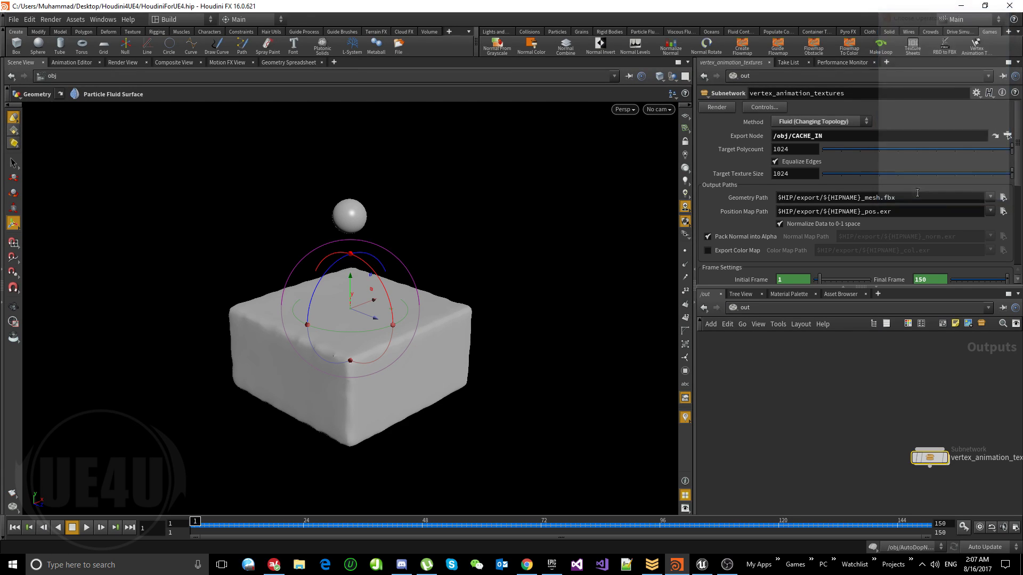
# - Set the target polycount to 8000 and the target texture size to 2048
pyautogui.click(800, 150)
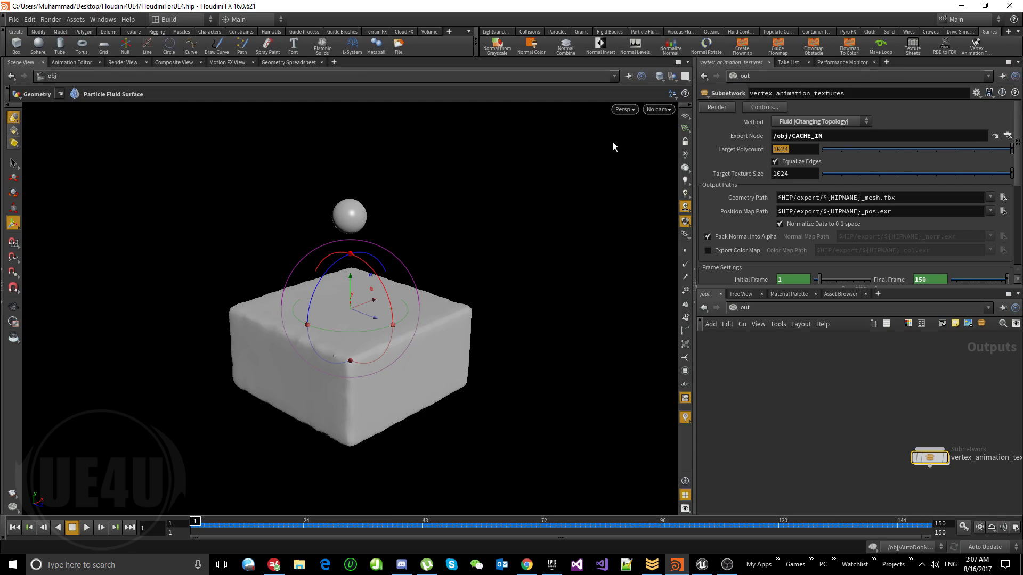
pyautogui.write('8000')
pyautogui.press('Tab')
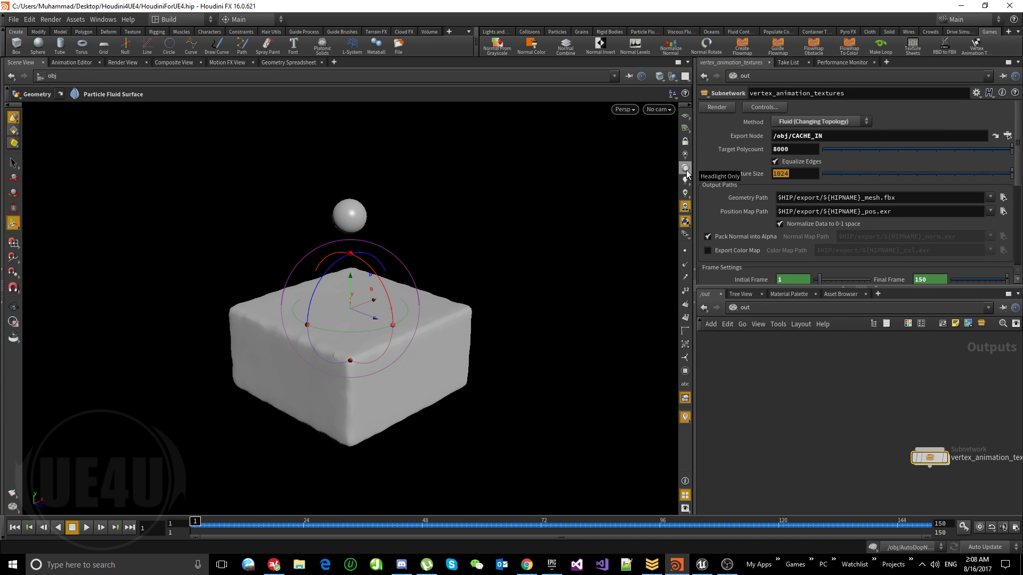
pyautogui.write('2048')
pyautogui.press('Return')
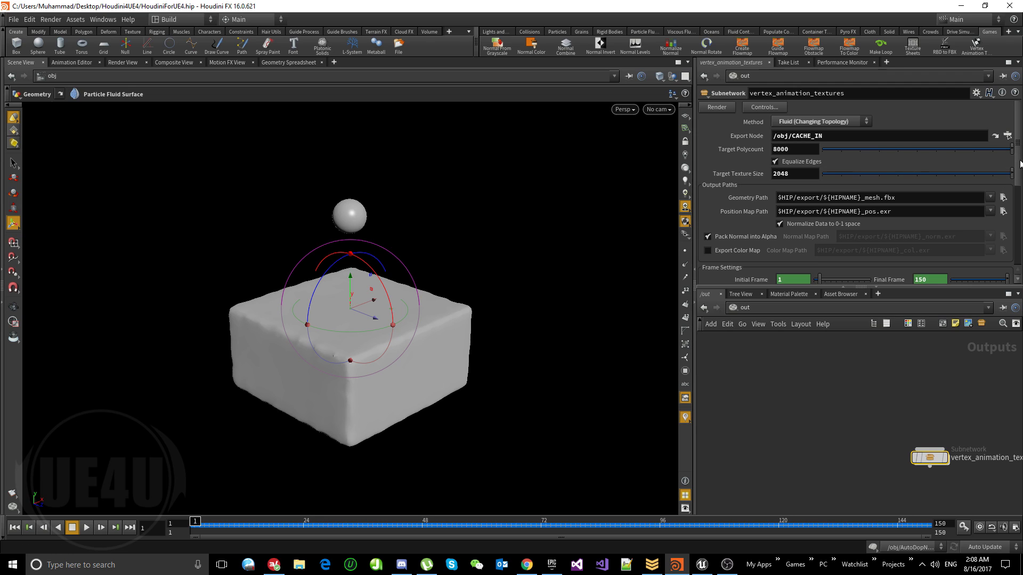
# - Examine the output paths, frame settings, realtime shader data and Fluid Vertex Animation UE4 code of vertex_animation_textures
pyautogui.moveTo(1017, 150)
pyautogui.mouseDown()
pyautogui.moveTo(1017, 169)
pyautogui.moveTo(1016, 158)
pyautogui.mouseUp()
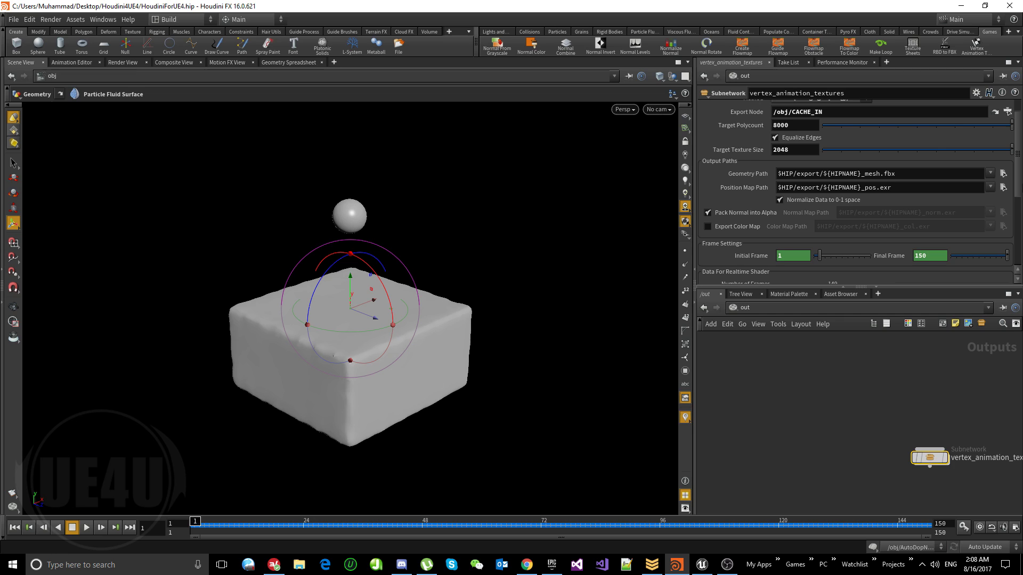
pyautogui.moveTo(1019, 179); pyautogui.dragTo(1014, 201)
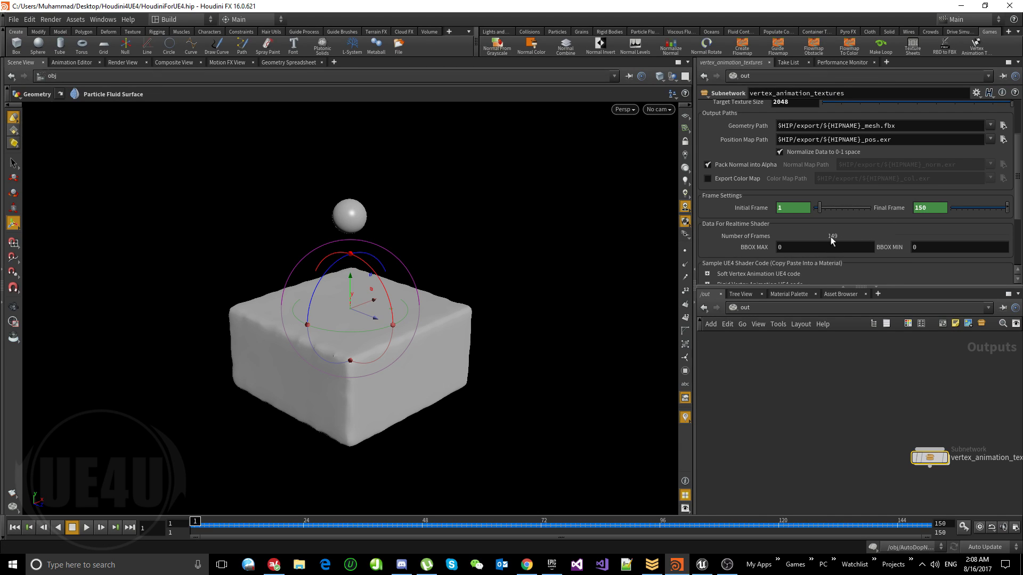
pyautogui.scroll(-4, 1019, 210)
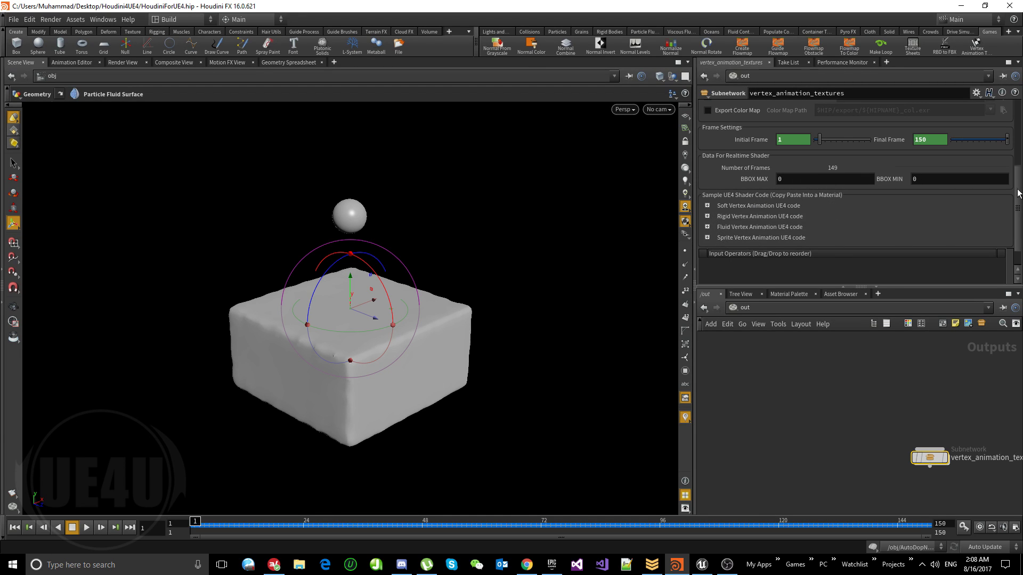
pyautogui.moveTo(1017, 194); pyautogui.dragTo(1017, 237)
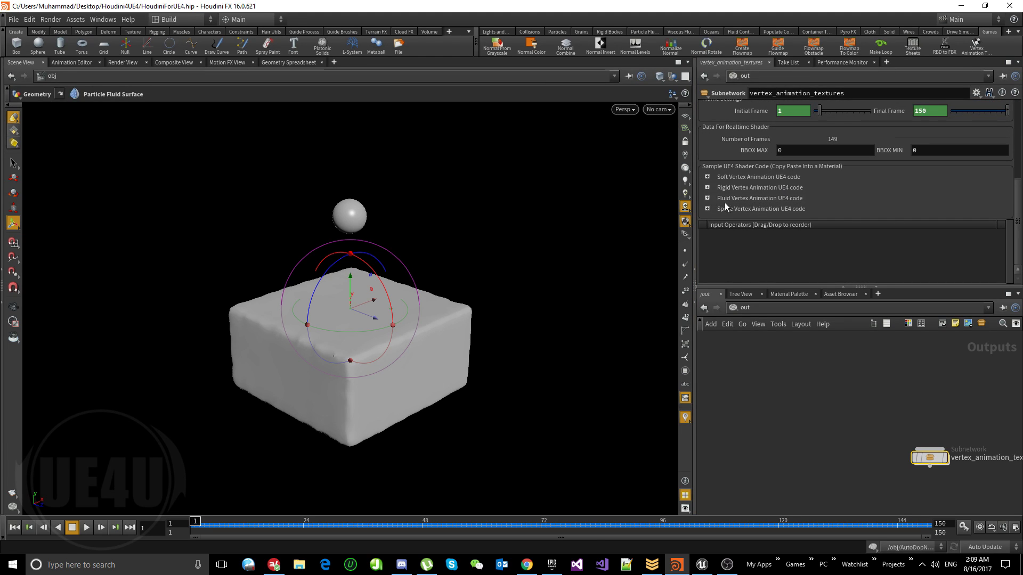
pyautogui.click(707, 198)
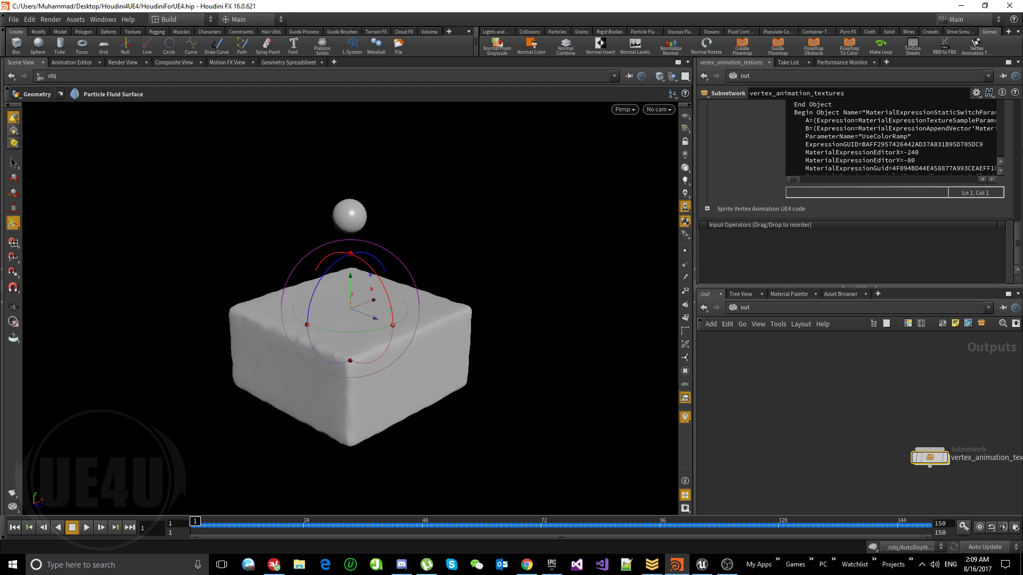
pyautogui.scroll(5, 890, 190)
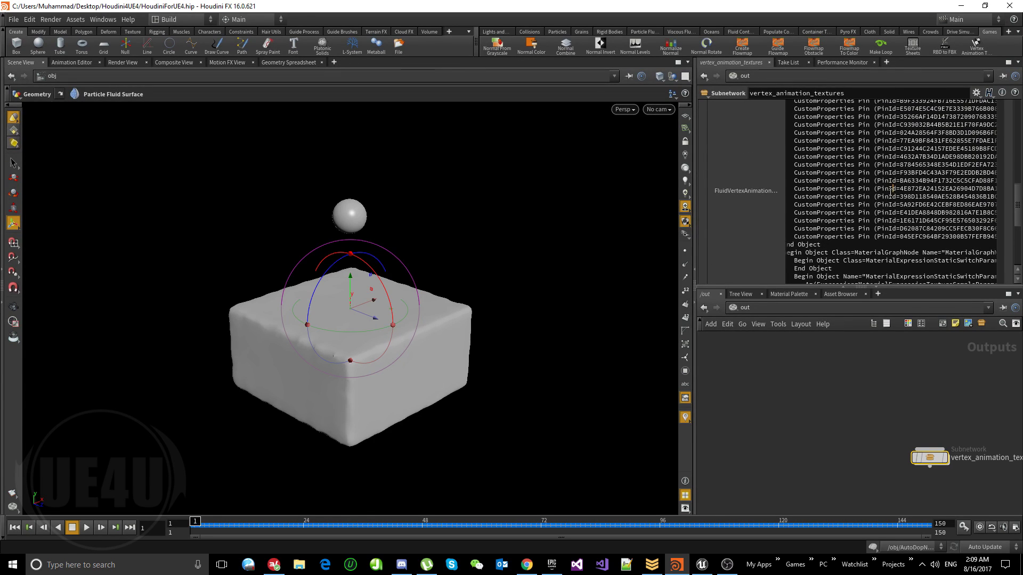
pyautogui.hotkey('ctrl', 'a')
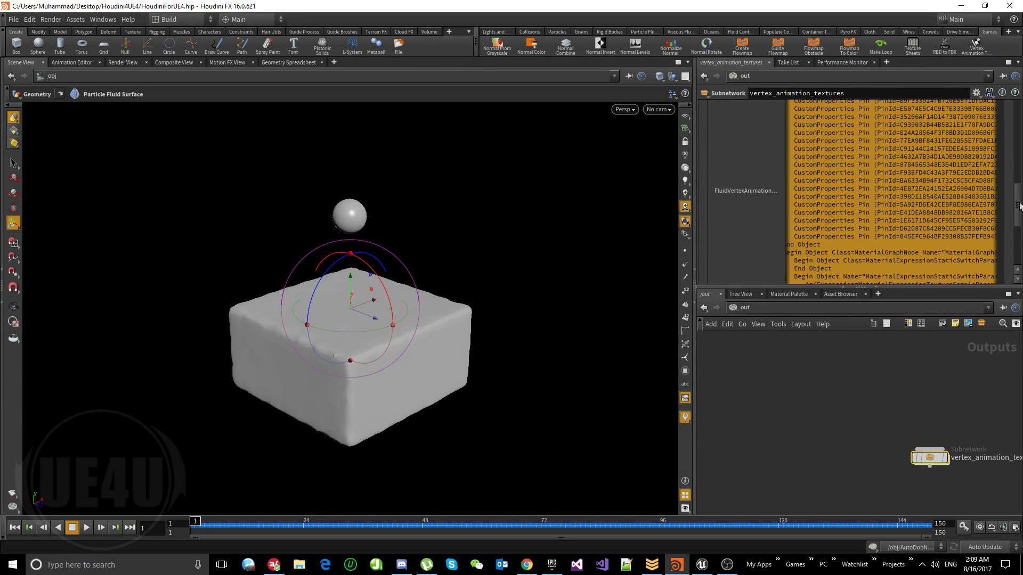
pyautogui.moveTo(1018, 207); pyautogui.dragTo(1019, 171)
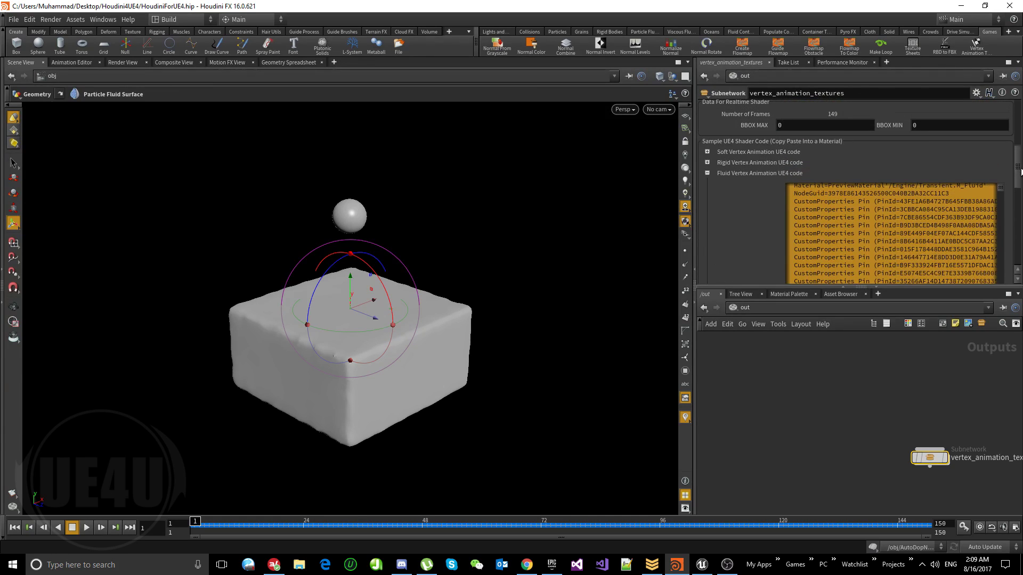
pyautogui.click(707, 174)
pyautogui.moveTo(1018, 181); pyautogui.dragTo(1018, 155)
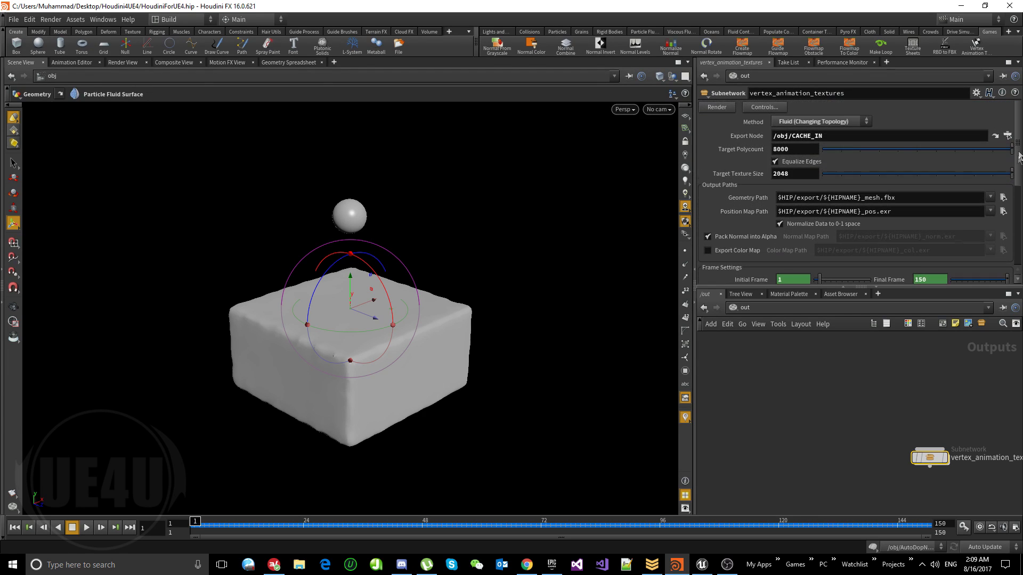
# - Render the vertex animation textures, then select HoudiniForUE4_mesh.fbx and HoudiniForUE4_pos.exr in the Houdini4UE4/export folder
pyautogui.click(728, 108)
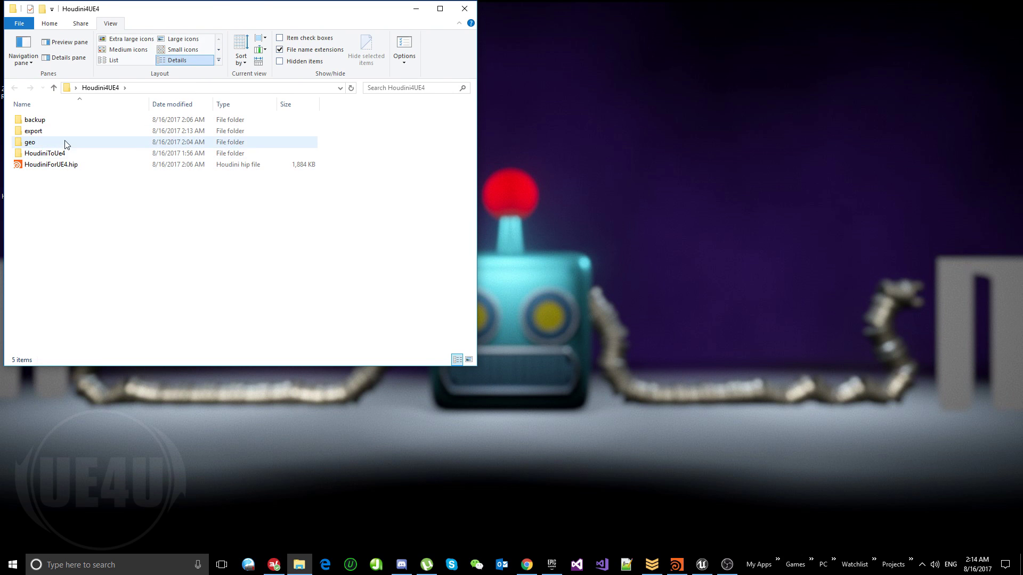
pyautogui.doubleClick(58, 137)
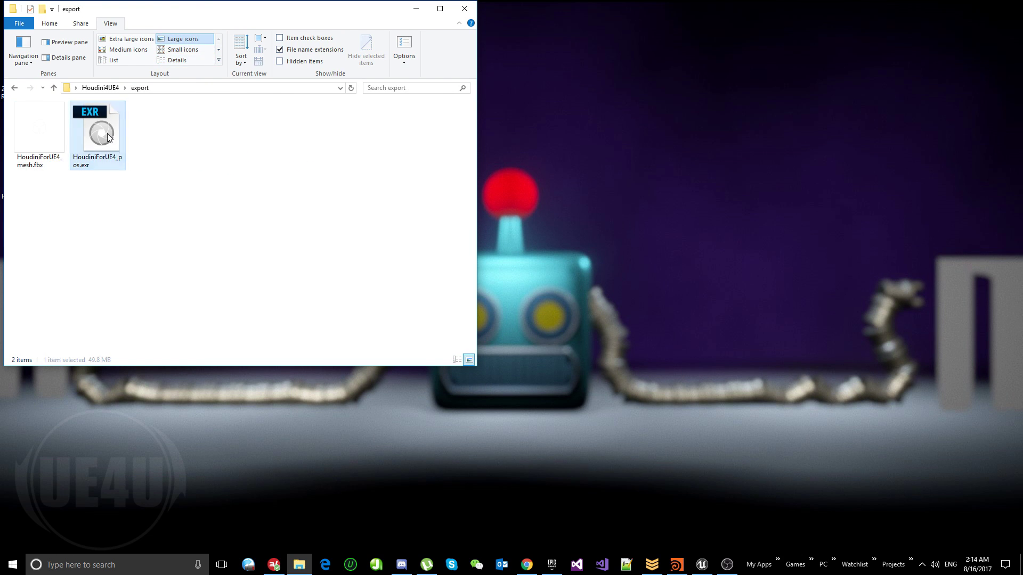
pyautogui.click(39, 138)
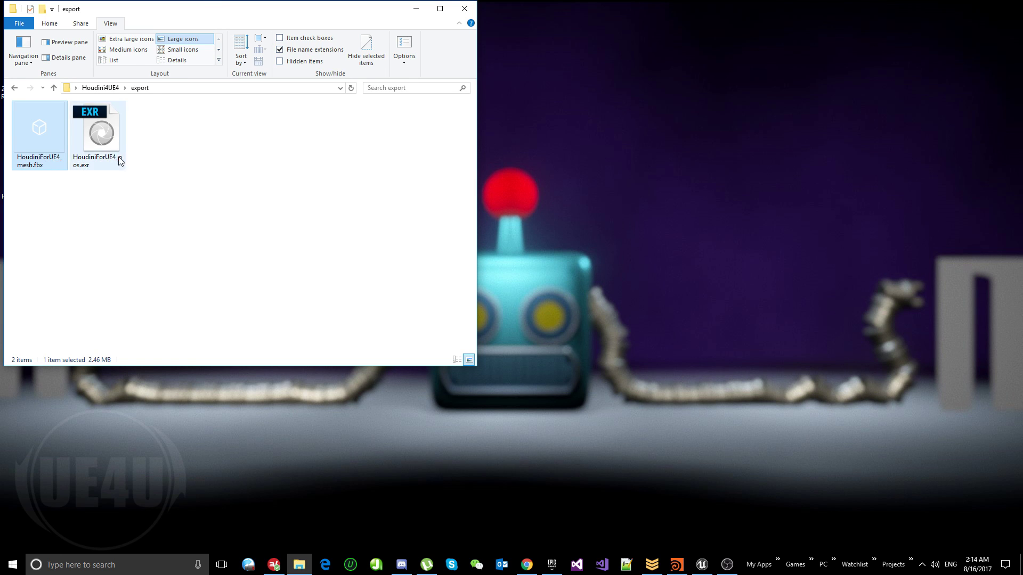
pyautogui.click(103, 137)
pyautogui.moveTo(161, 145); pyautogui.dragTo(38, 138)
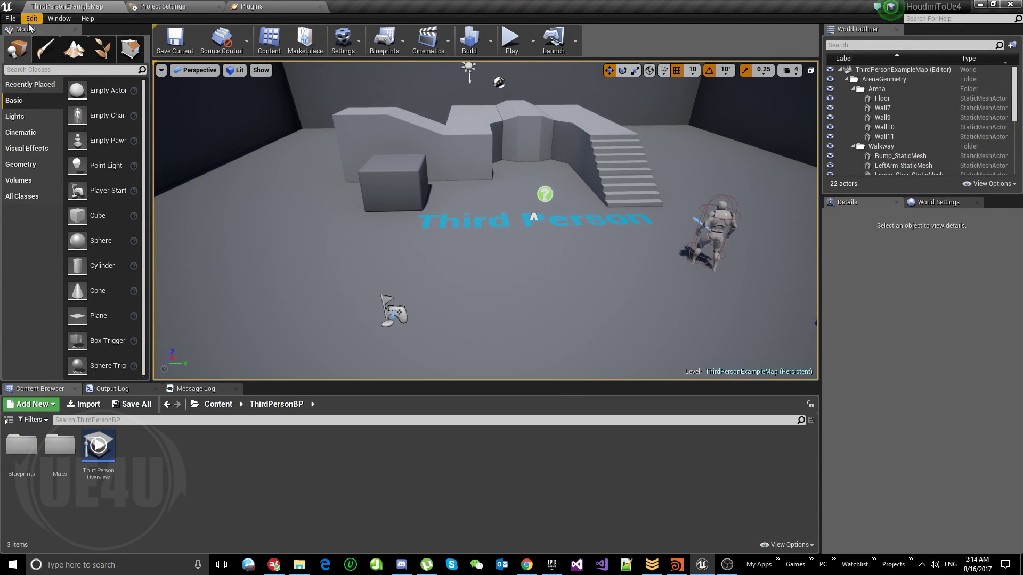
# - In the Unreal Editor, create and open a folder named FX under Content, then bring the export folder window alongside it
pyautogui.click(218, 404)
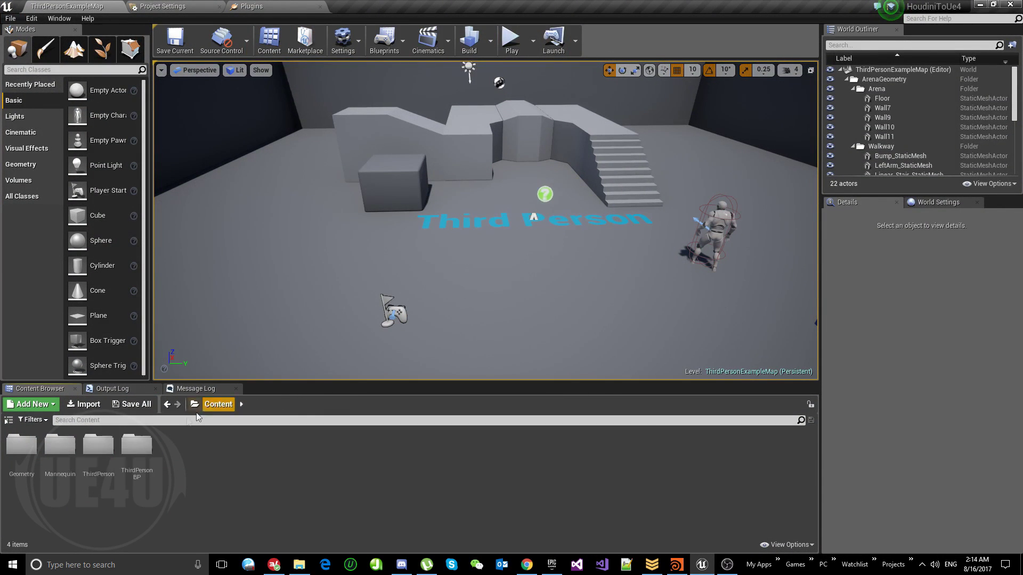
pyautogui.click(8, 421)
pyautogui.rightClick(403, 467)
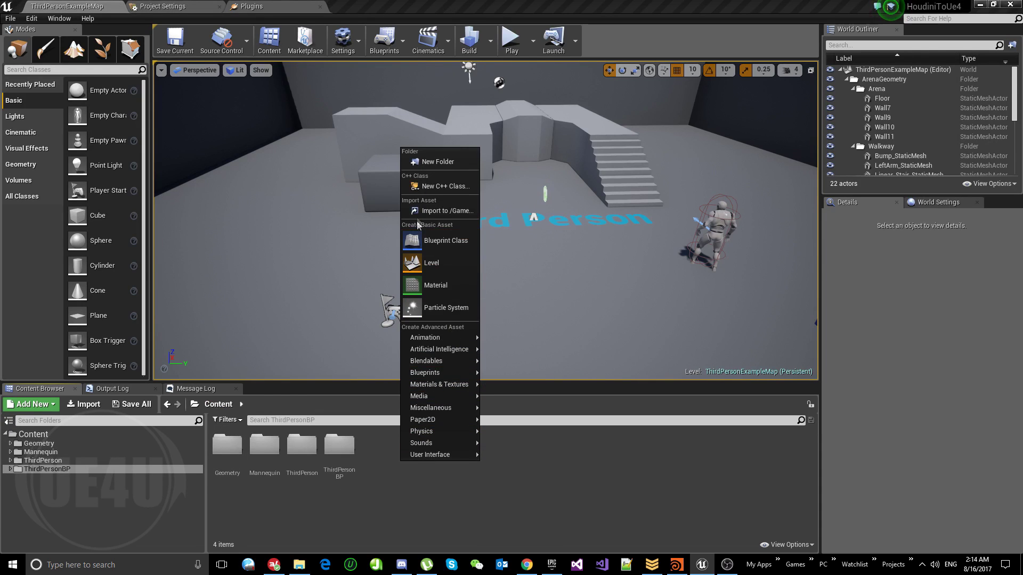
pyautogui.click(427, 162)
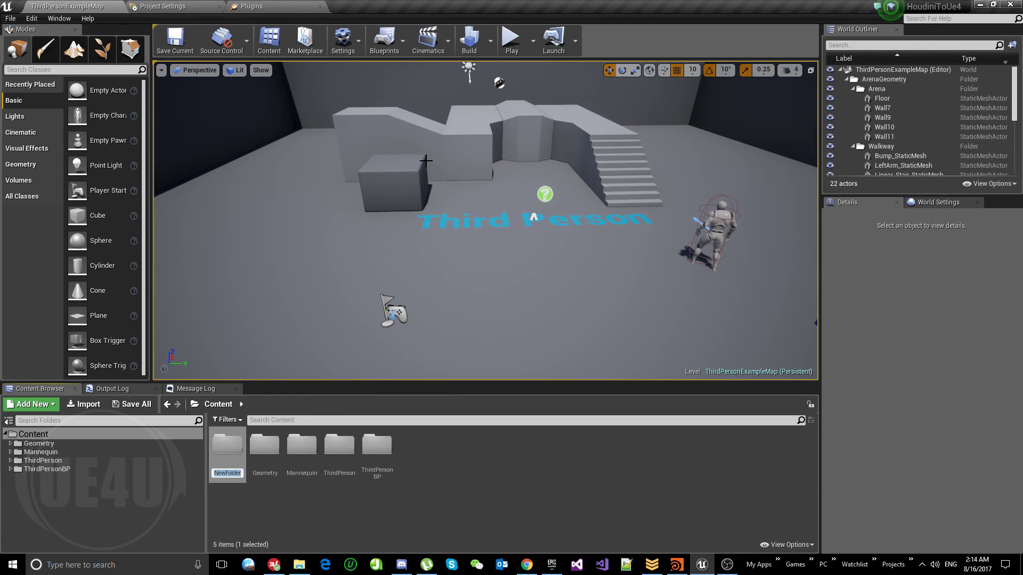
pyautogui.write('FX')
pyautogui.press('Return')
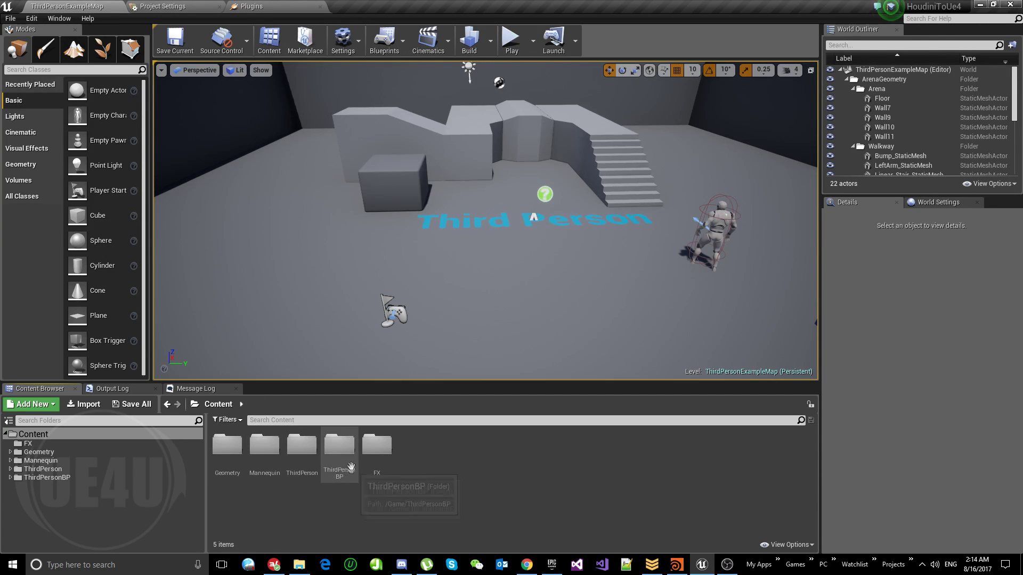
pyautogui.doubleClick(376, 448)
pyautogui.doubleClick(413, 10)
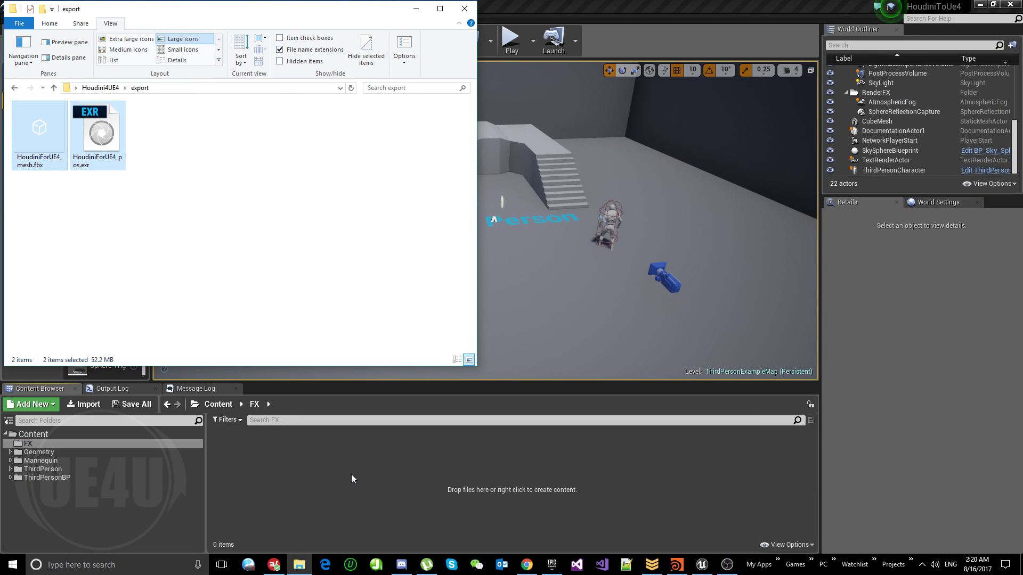
# - Import HoudiniForUE4_mesh.fbx and HoudiniForUE4_pos.exr into the FX folder using the same settings for all files, and save all assets
pyautogui.moveTo(325, 464); pyautogui.dragTo(465, 477)
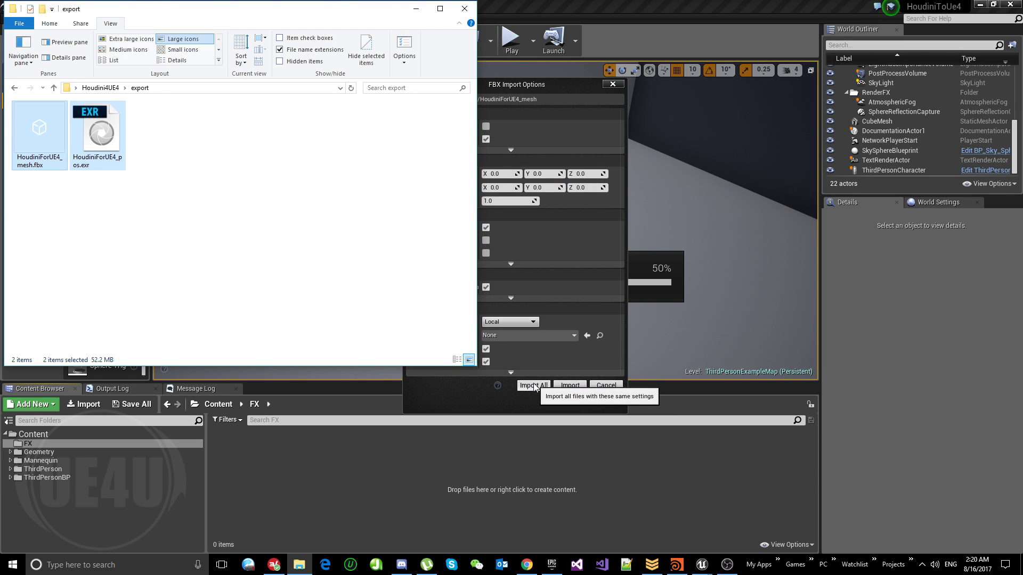
pyautogui.click(533, 385)
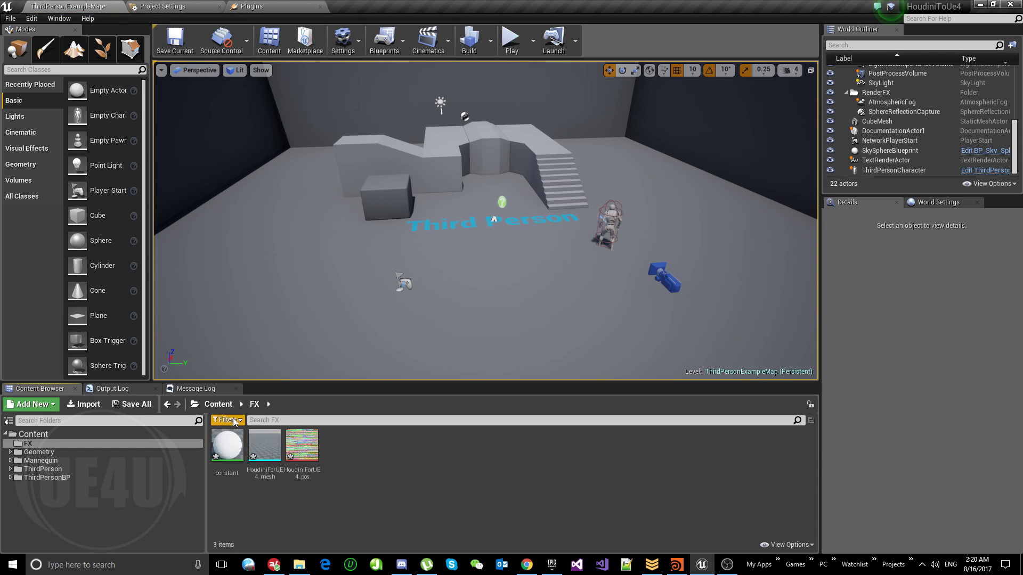
pyautogui.click(131, 404)
pyautogui.click(608, 385)
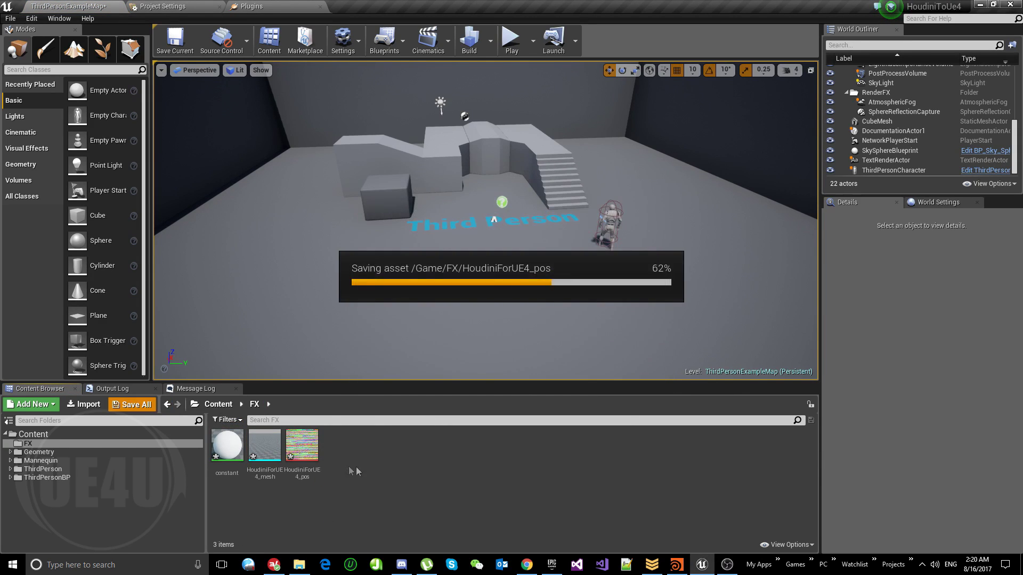
# - Place the HoudiniForUE4_mesh static mesh on the open floor of the level
pyautogui.moveTo(265, 447); pyautogui.dragTo(279, 288)
pyautogui.moveTo(431, 248); pyautogui.dragTo(392, 251, button='right')
# - In Houdini, copy the full Fluid Vertex Animation UE4 code from vertex_animation_textures and collapse that code section again
pyautogui.click(677, 564)
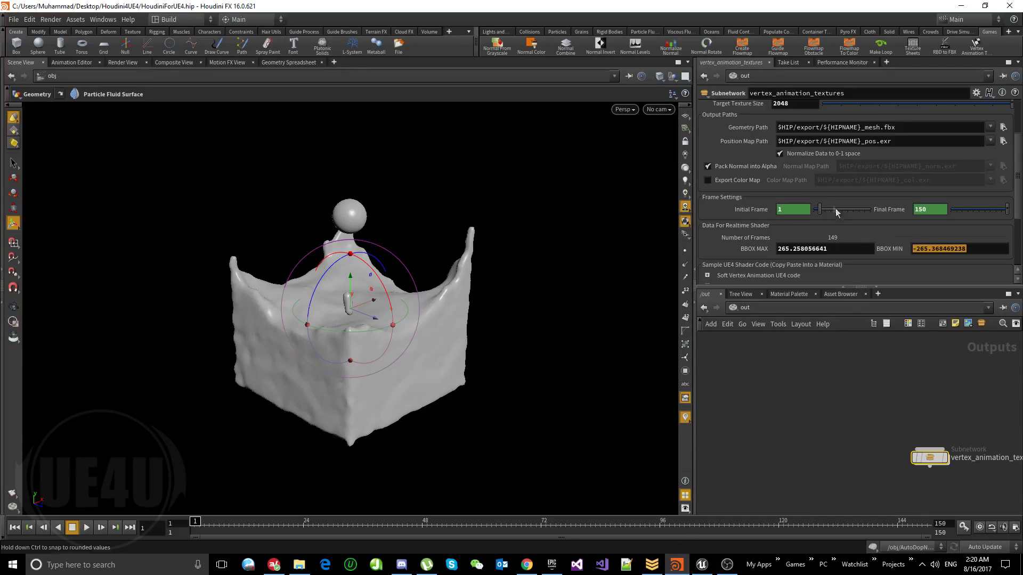
pyautogui.scroll(3, 827, 196)
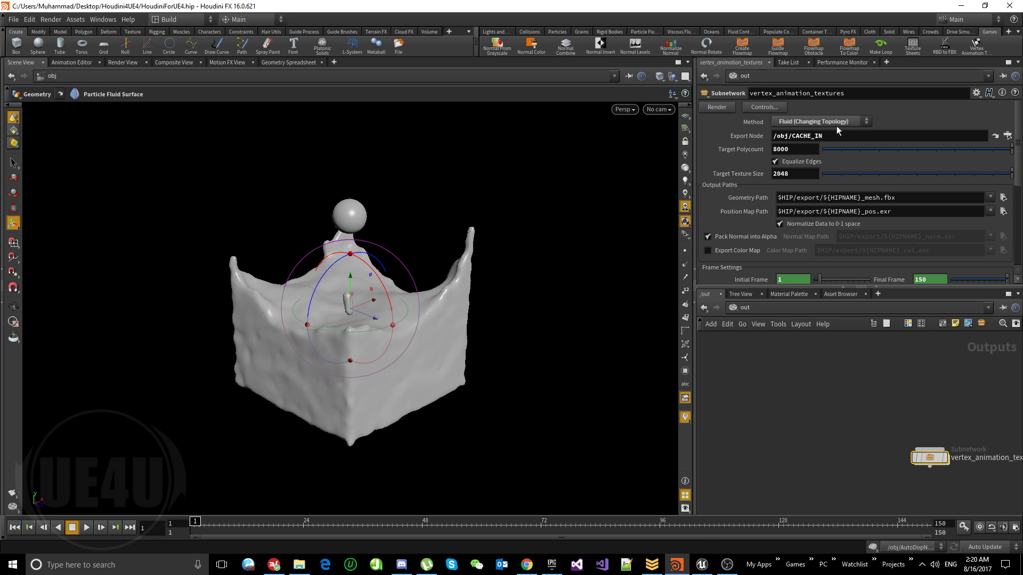
pyautogui.scroll(-5, 816, 177)
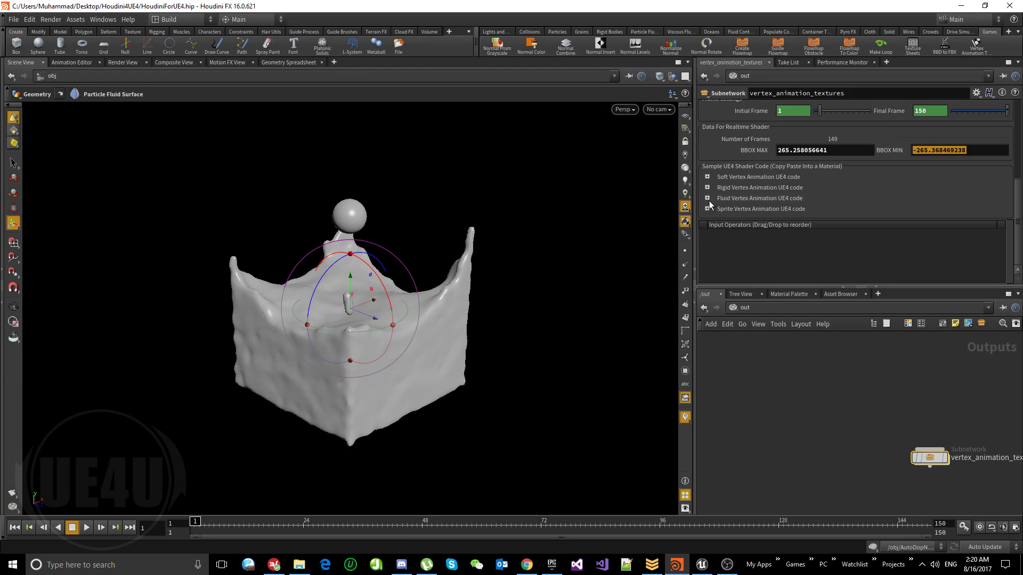
pyautogui.click(707, 198)
pyautogui.click(858, 152)
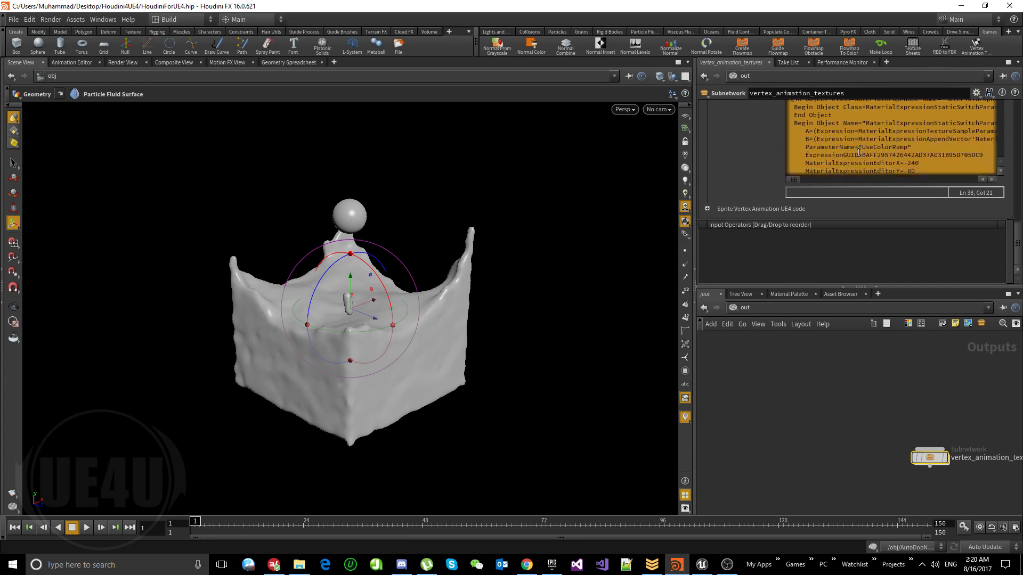
pyautogui.click(942, 147)
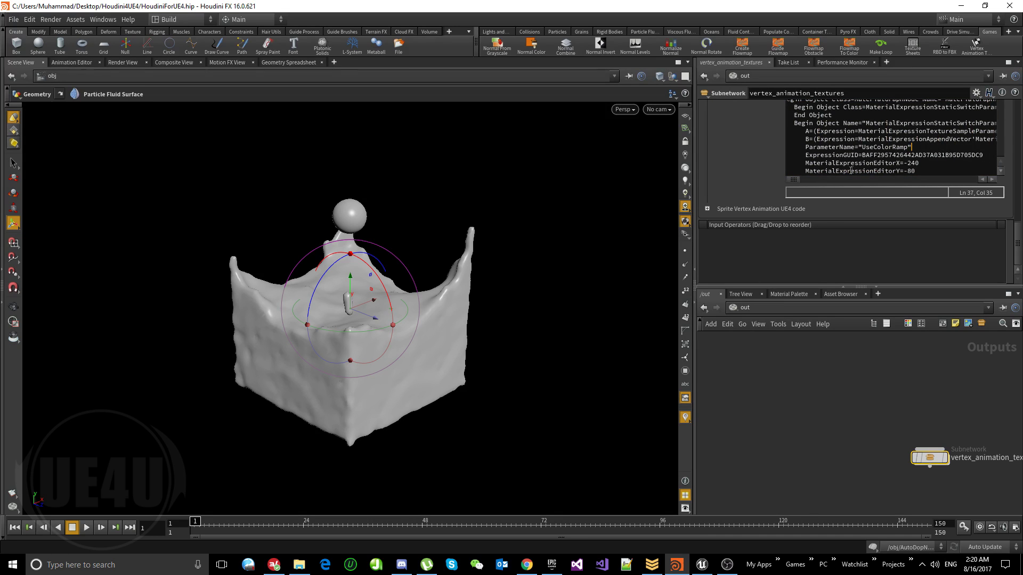
pyautogui.scroll(4, 758, 165)
pyautogui.scroll(4, 756, 166)
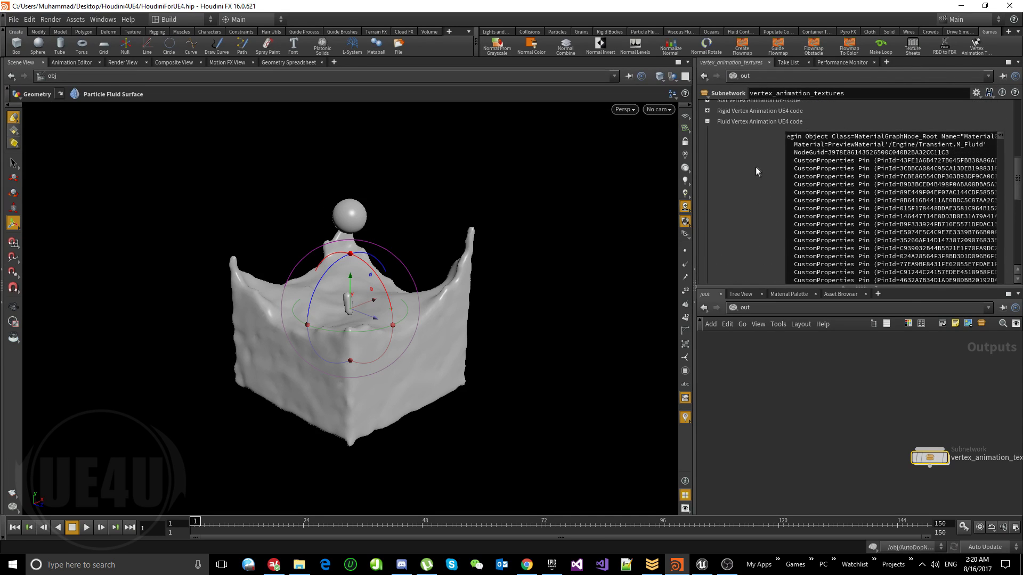
pyautogui.click(708, 122)
# - Back in the Unreal Editor, open the constant material from the FX folder and delete its white color parameter node
pyautogui.moveTo(705, 567)
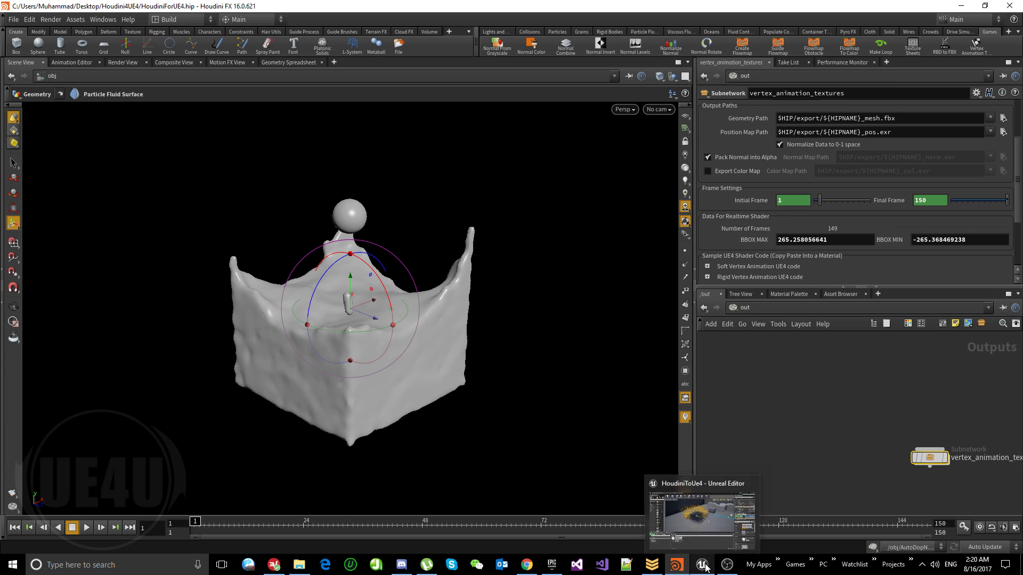
pyautogui.click(701, 514)
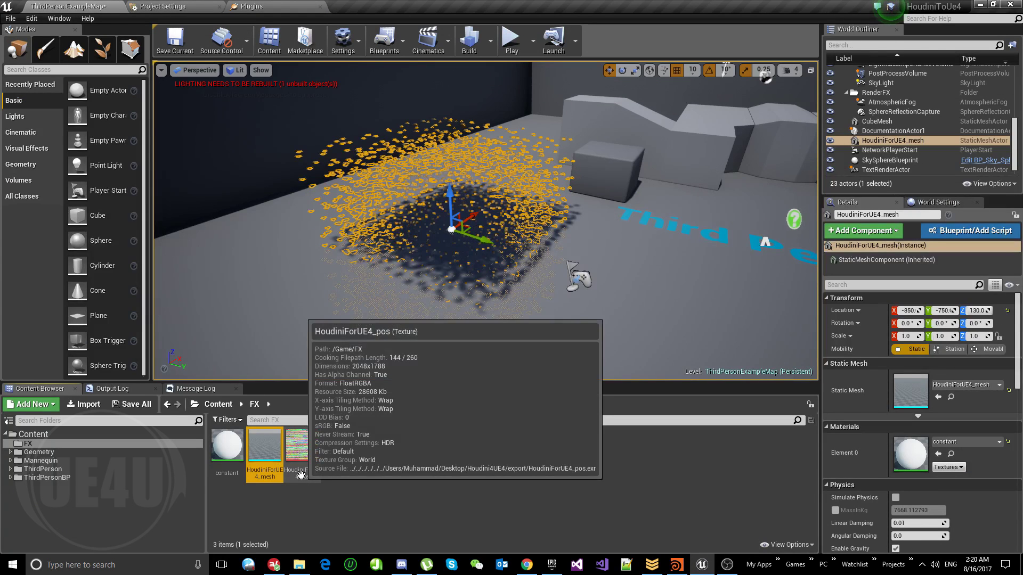
pyautogui.doubleClick(227, 447)
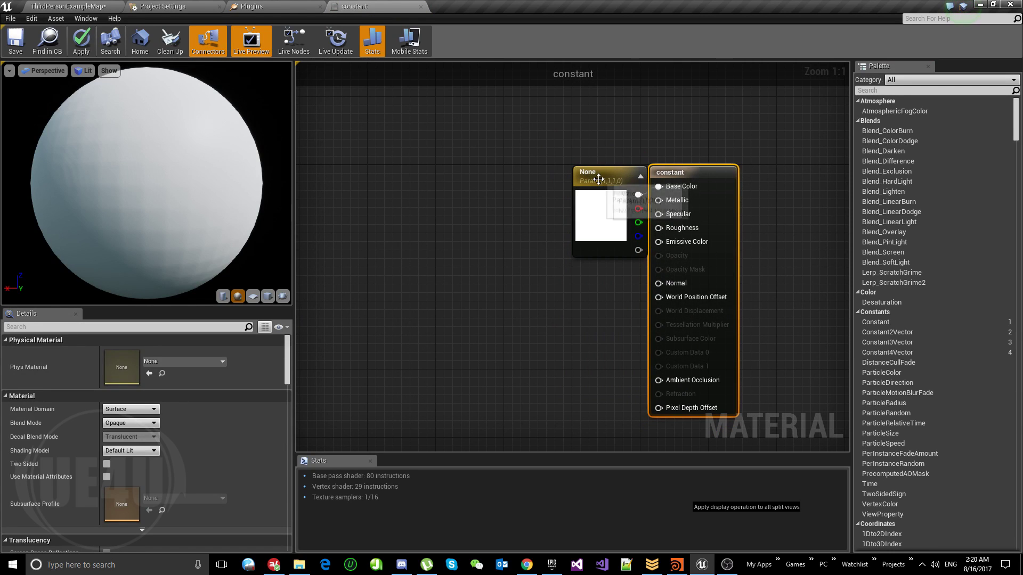
pyautogui.click(598, 179)
pyautogui.press('Delete')
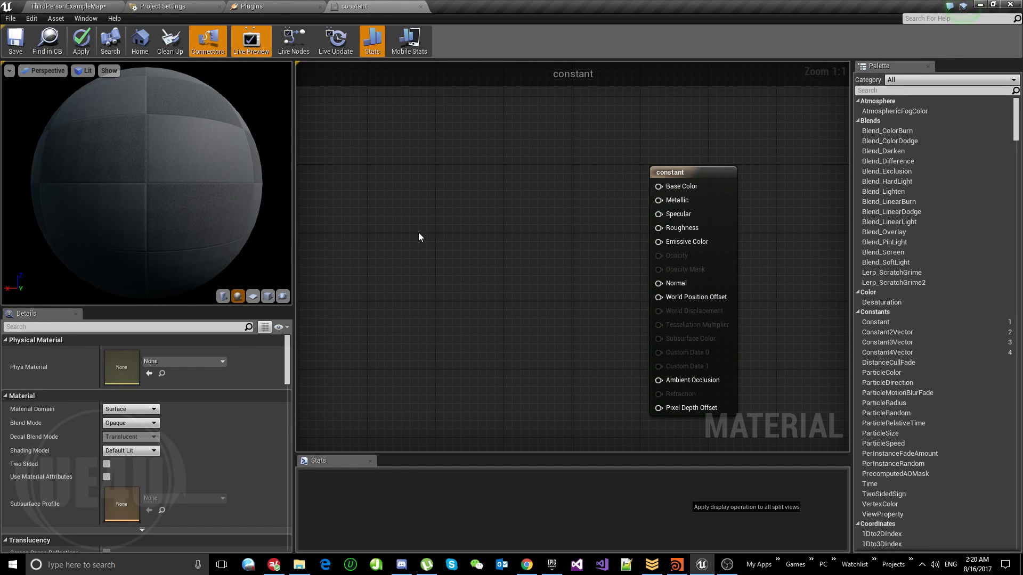
pyautogui.hotkey('ctrl', 'v')
pyautogui.scroll(-9, 606, 236)
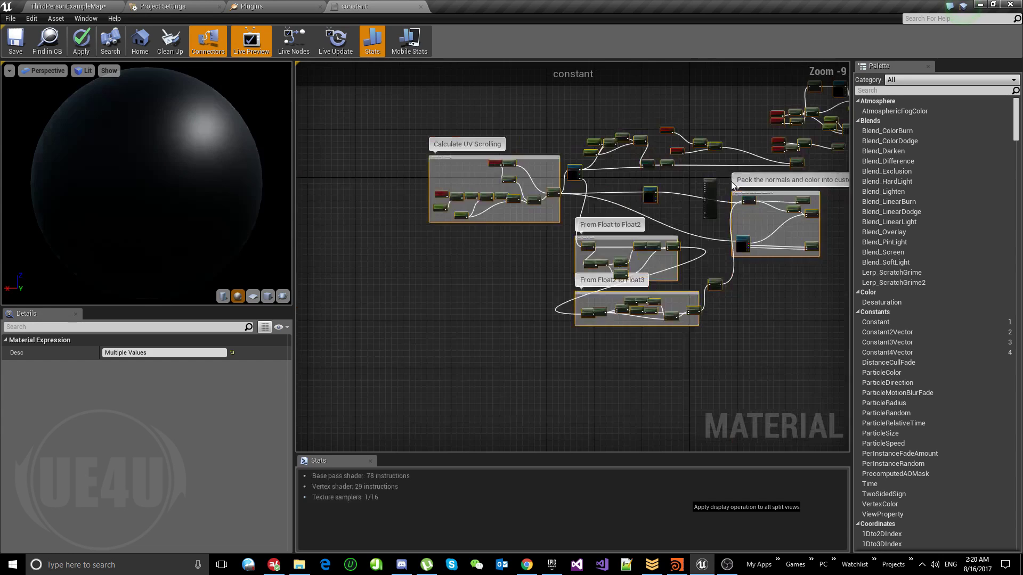
pyautogui.click(727, 109)
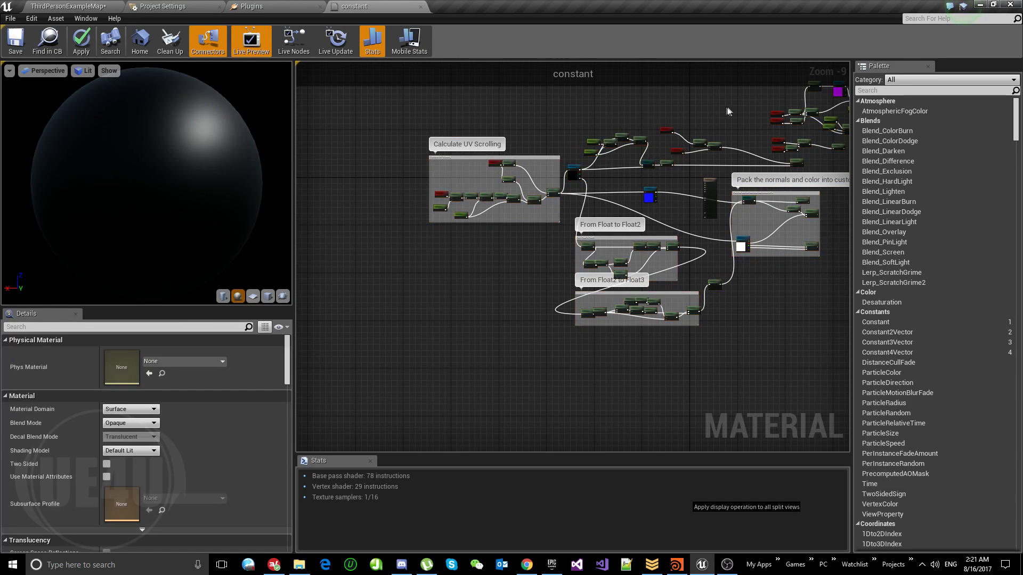
pyautogui.moveTo(727, 111); pyautogui.dragTo(618, 128, button='right')
pyautogui.hotkey('ctrl', 'z')
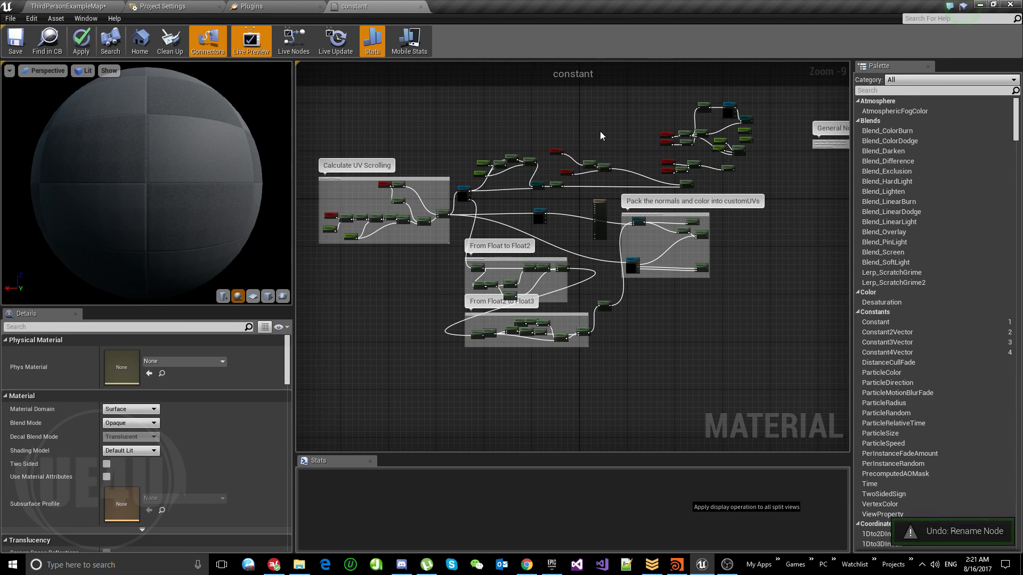
pyautogui.hotkey('ctrl', 'z')
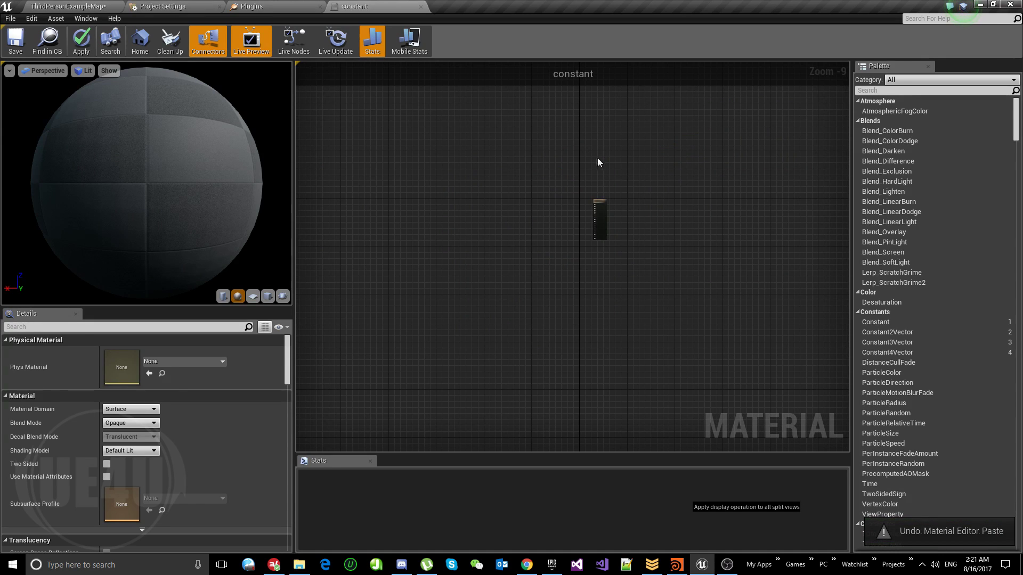
# - Paste the copied fluid shader nodes into the material graph, placed so the General Notes comment sits directly above the result node
pyautogui.hotkey('ctrl', 'v')
pyautogui.moveTo(702, 153); pyautogui.dragTo(452, 263)
pyautogui.scroll(6, 580, 253)
pyautogui.moveTo(569, 176); pyautogui.dragTo(598, 353, button='right')
pyautogui.moveTo(542, 199); pyautogui.dragTo(607, 235, button='right')
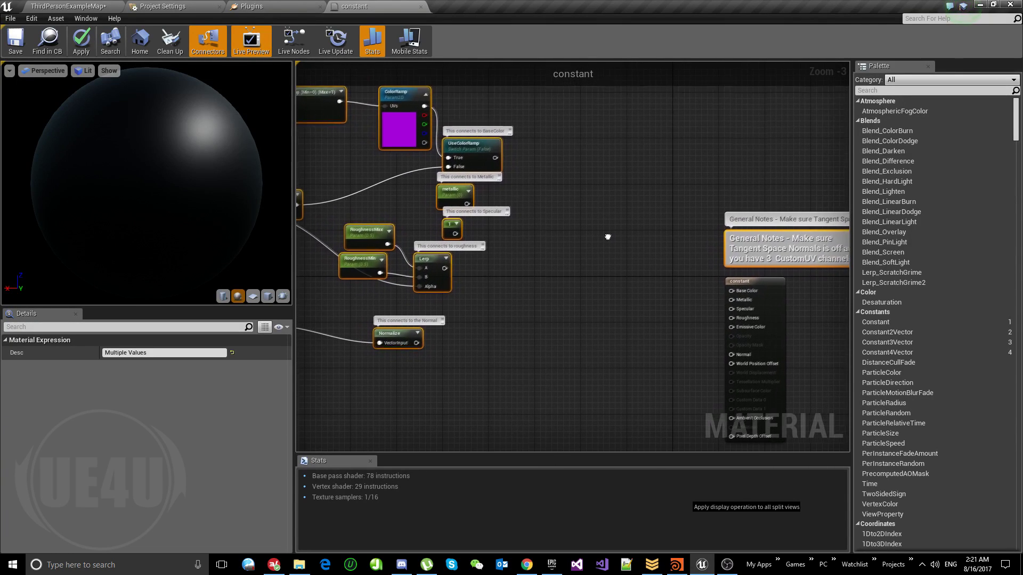
pyautogui.click(588, 217)
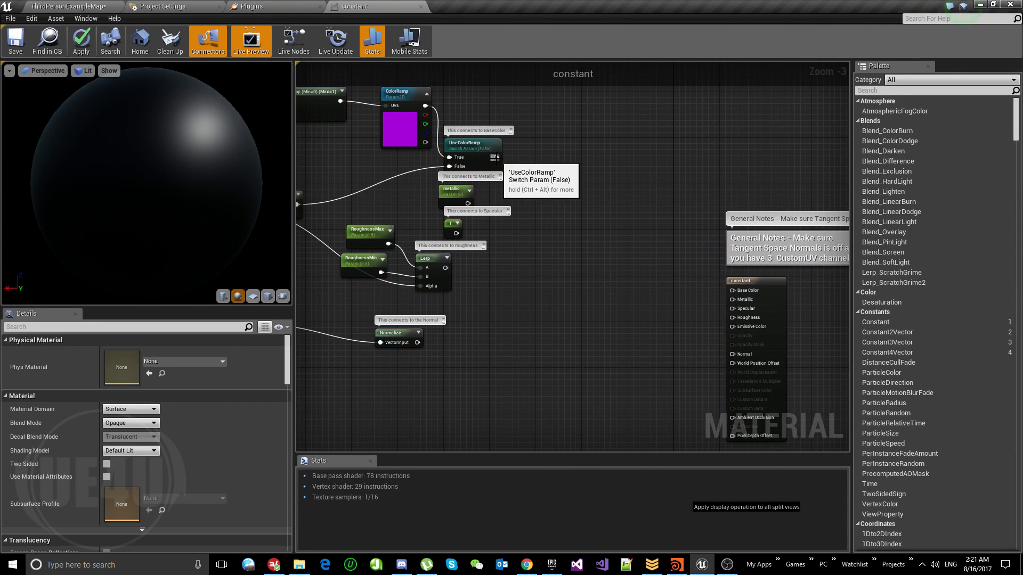
# - Connect UseColorRamp to Base Color, metallic to Metallic, the constant 1 to Specular, the roughness Lerp to Roughness and Normalize to Normal
pyautogui.moveTo(496, 157); pyautogui.dragTo(732, 291)
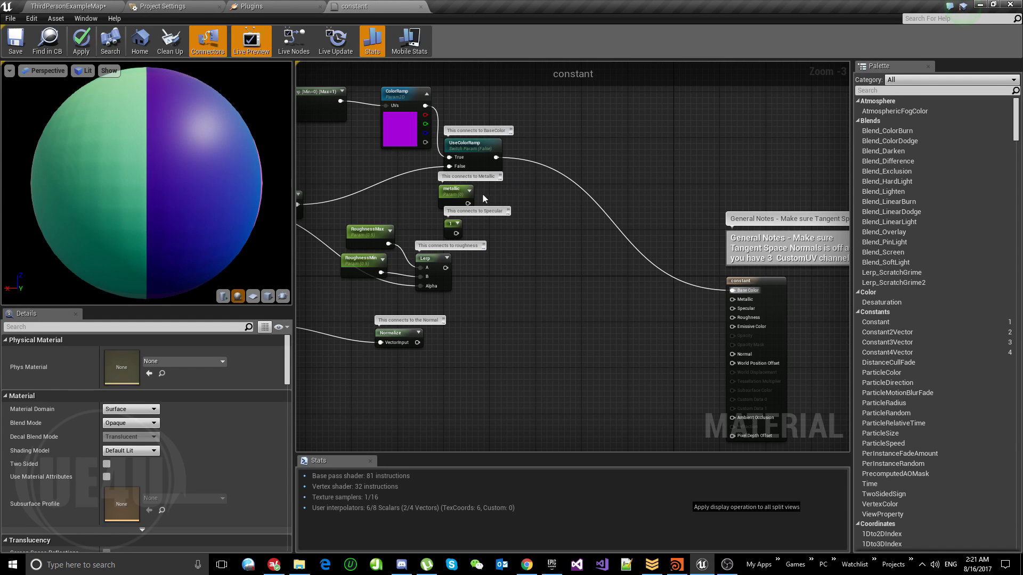
pyautogui.moveTo(467, 205); pyautogui.dragTo(732, 299)
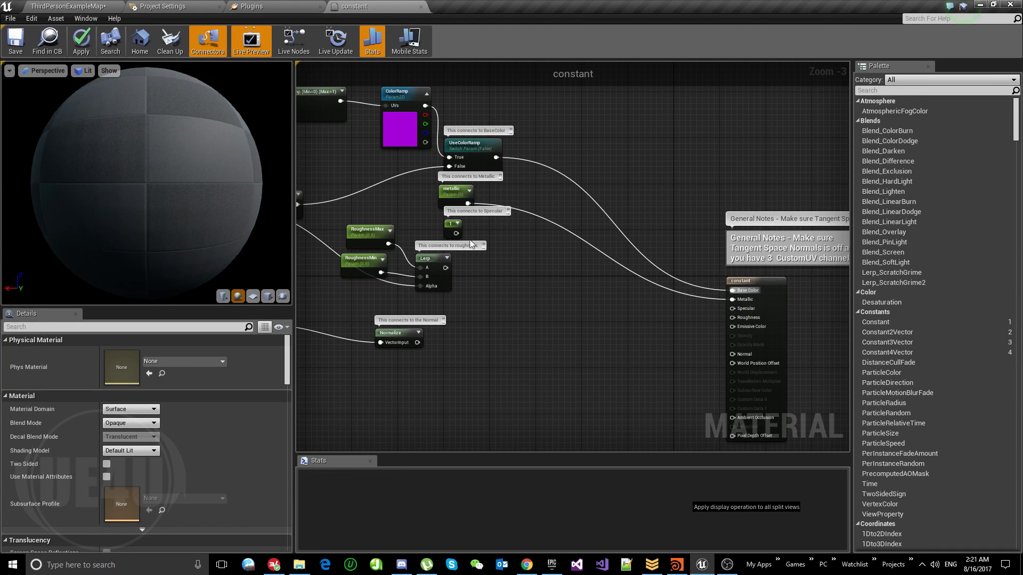
pyautogui.moveTo(455, 233); pyautogui.dragTo(732, 309)
pyautogui.moveTo(445, 268); pyautogui.dragTo(604, 315)
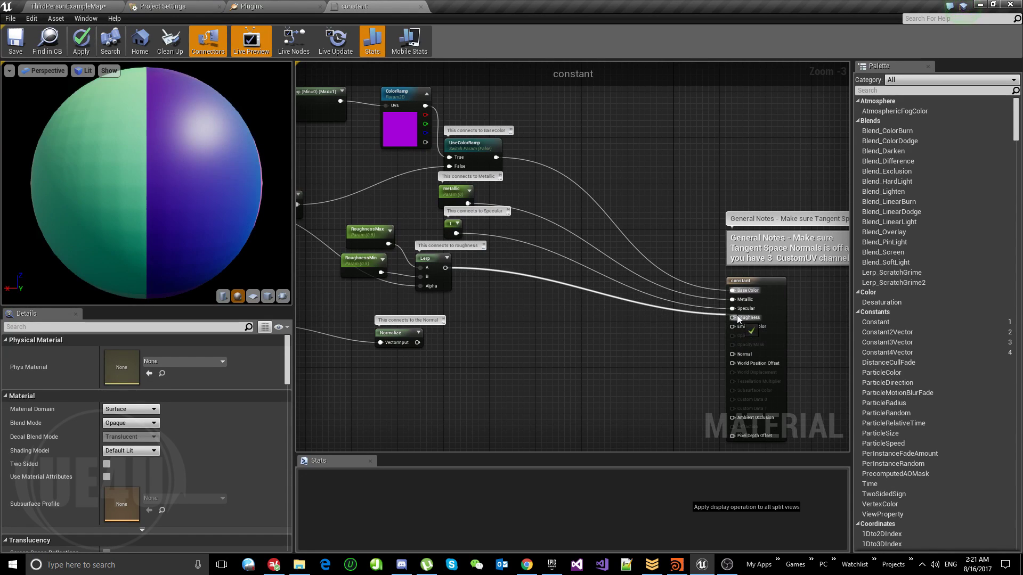
pyautogui.moveTo(737, 317); pyautogui.dragTo(737, 317)
pyautogui.moveTo(418, 344); pyautogui.dragTo(731, 354)
# - Connect the Add node commented "This connects to World Position Offset" to the result node's World Position Offset
pyautogui.moveTo(553, 373); pyautogui.dragTo(714, 74, button='right')
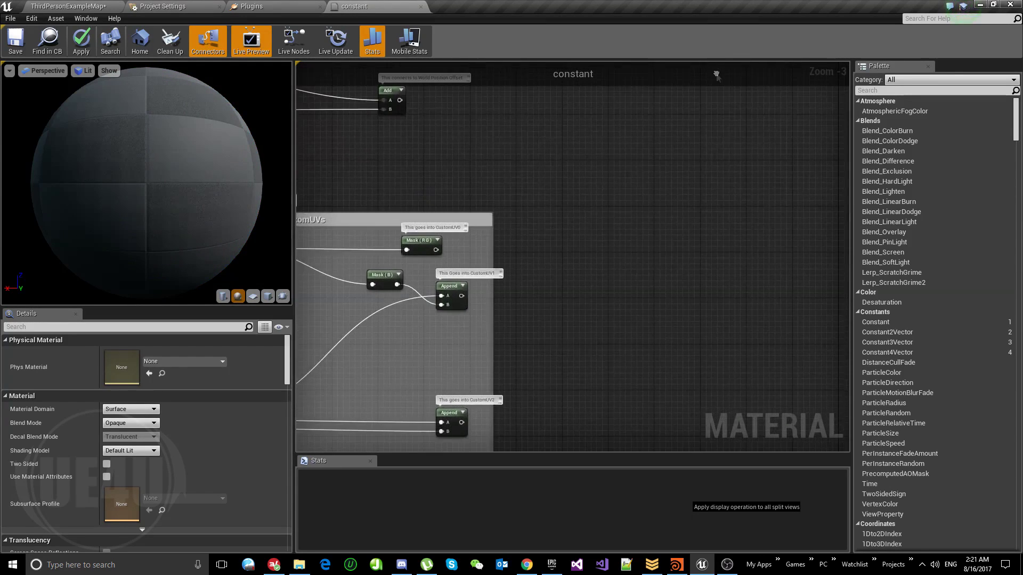
pyautogui.moveTo(635, 176); pyautogui.dragTo(650, 277, button='right')
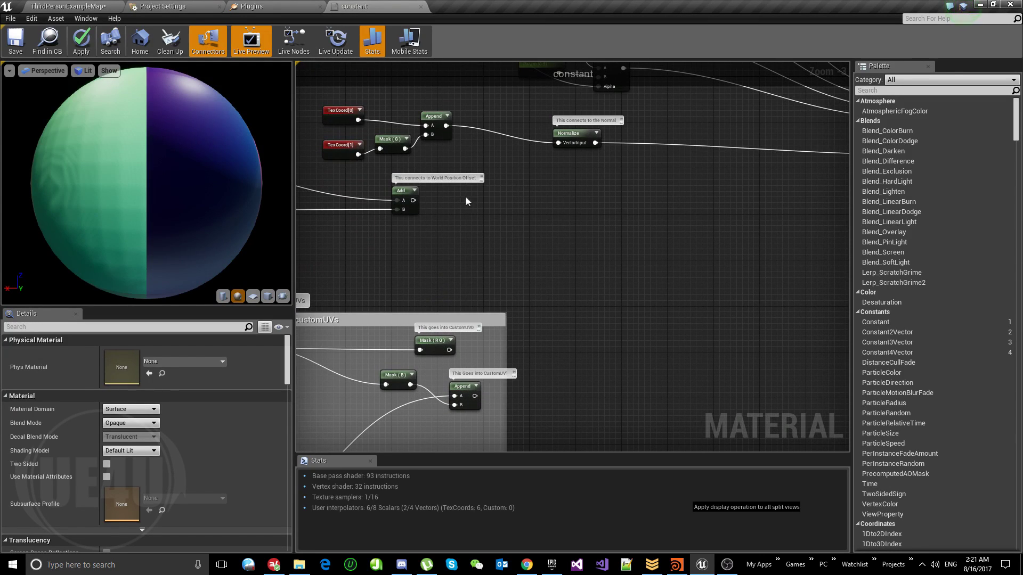
pyautogui.moveTo(412, 200); pyautogui.dragTo(672, 166)
pyautogui.moveTo(462, 256); pyautogui.dragTo(663, 194, button='right')
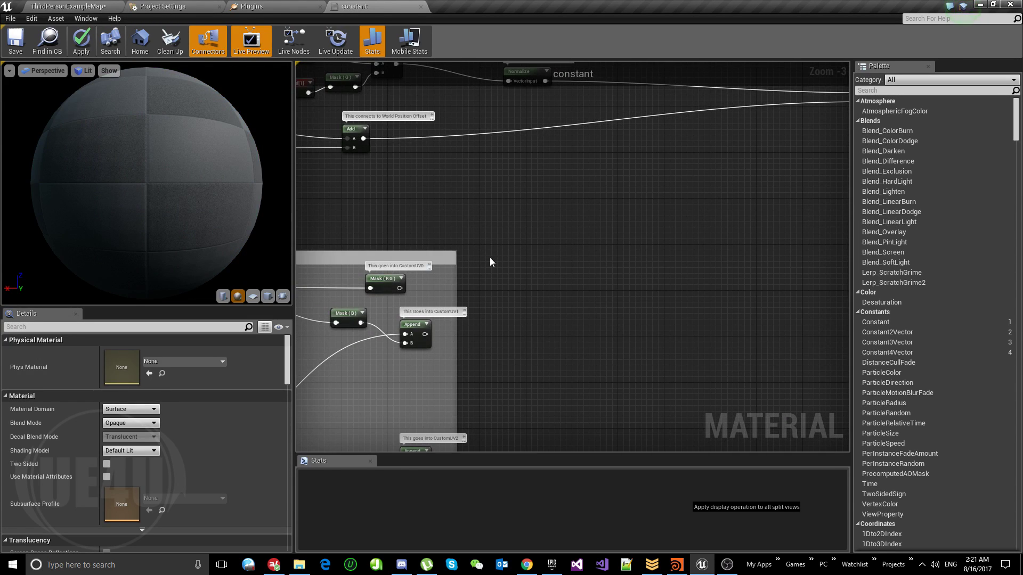
# - In the material's properties, turn off Tangent Space Normal and set Num Customized UVs to 3
pyautogui.moveTo(477, 282); pyautogui.dragTo(336, 330, button='right')
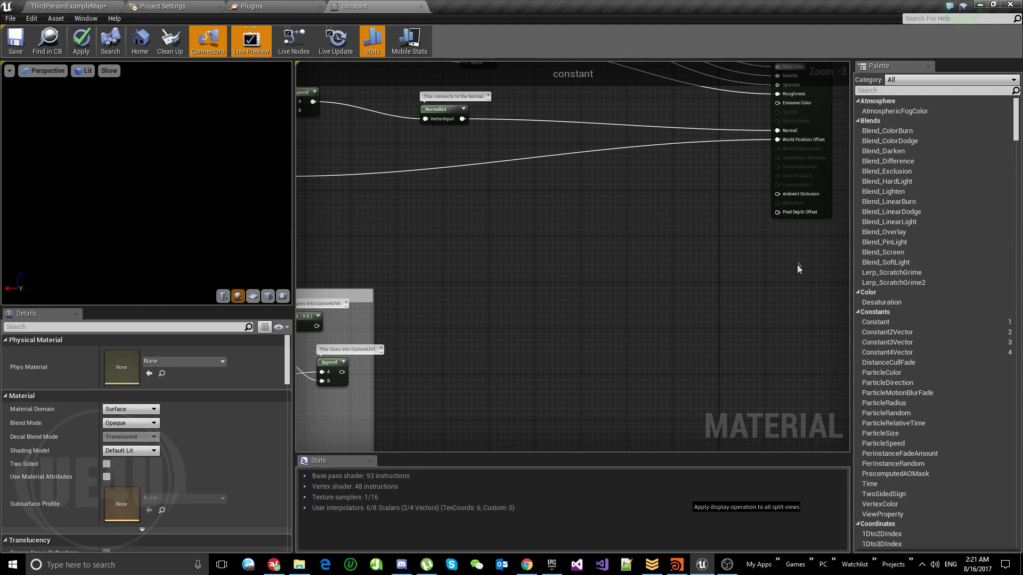
pyautogui.moveTo(666, 221); pyautogui.dragTo(693, 300, button='right')
pyautogui.click(817, 141)
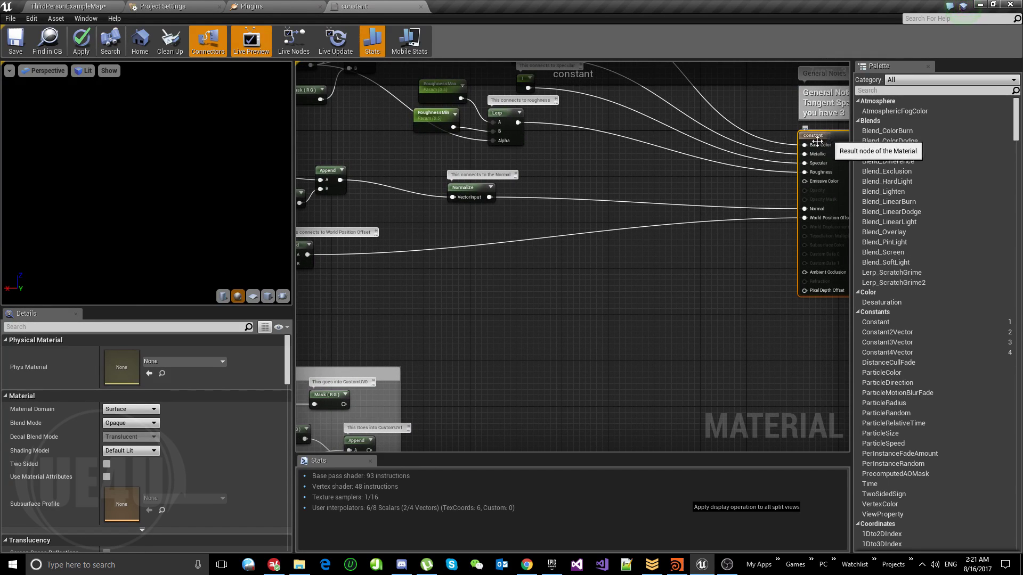
pyautogui.moveTo(739, 173); pyautogui.dragTo(720, 117, button='right')
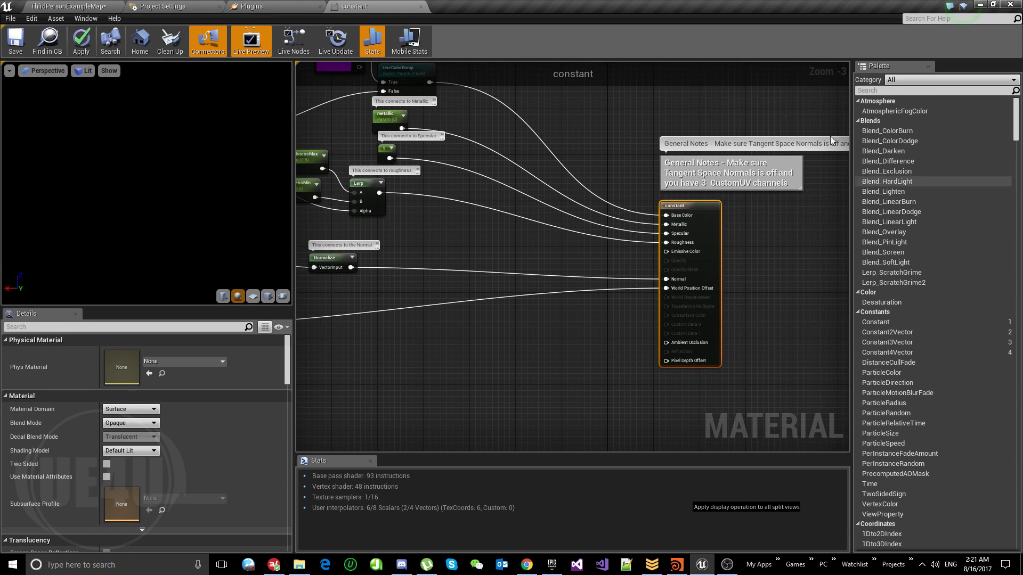
pyautogui.click(94, 329)
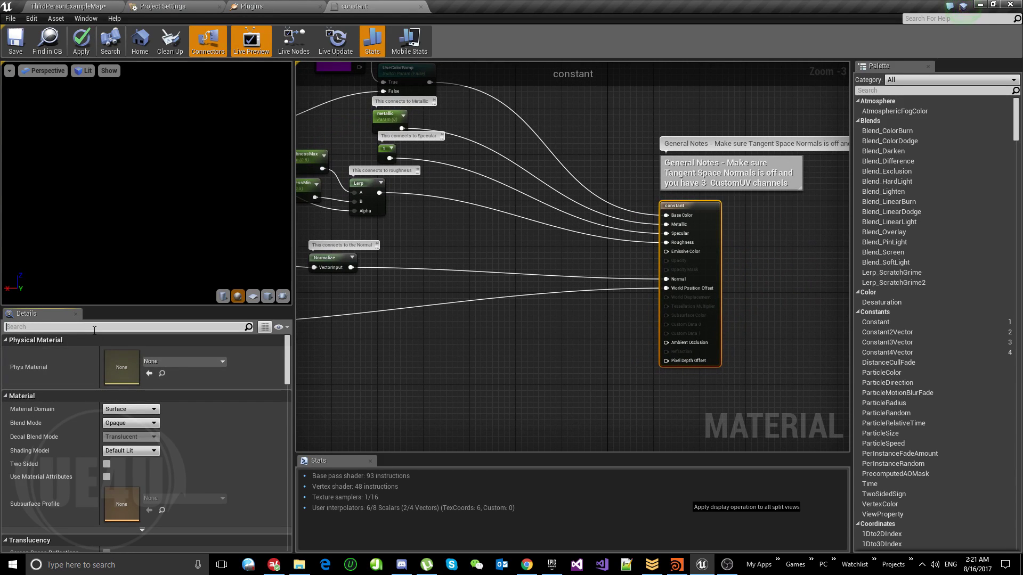
pyautogui.write('n')
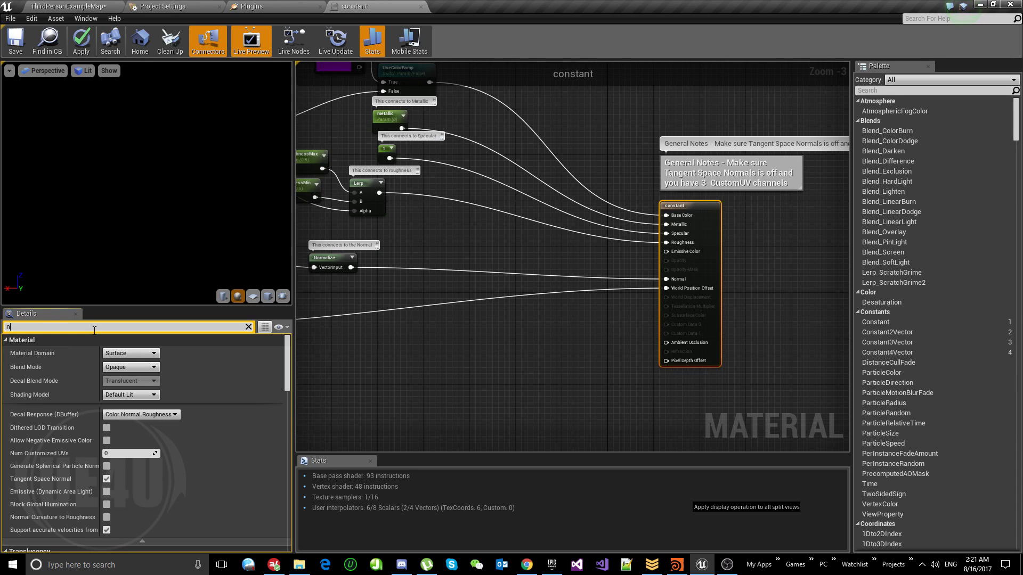
pyautogui.press('BackSpace')
pyautogui.write('tang')
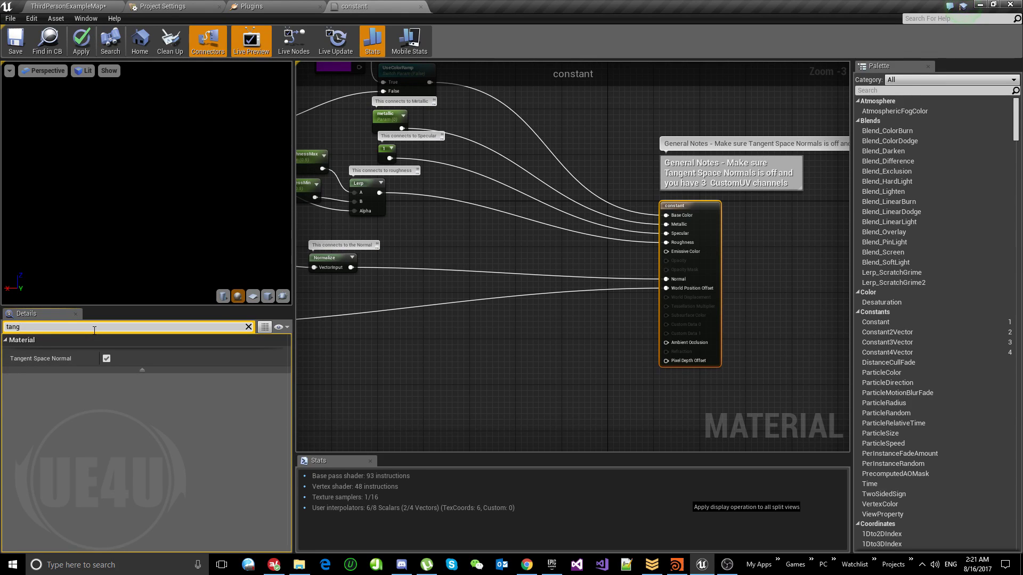
pyautogui.click(106, 359)
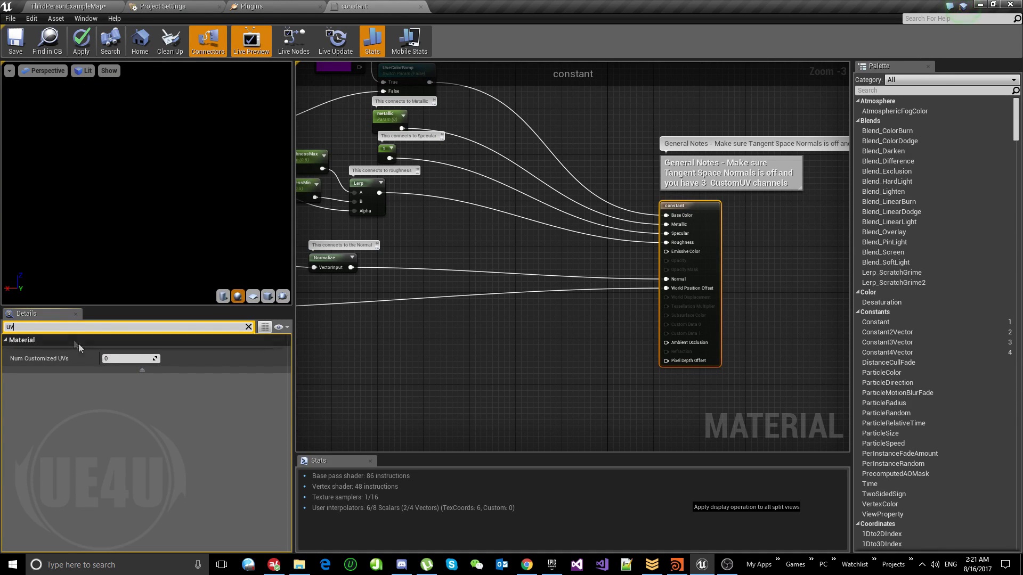
pyautogui.click(113, 358)
pyautogui.press('Return')
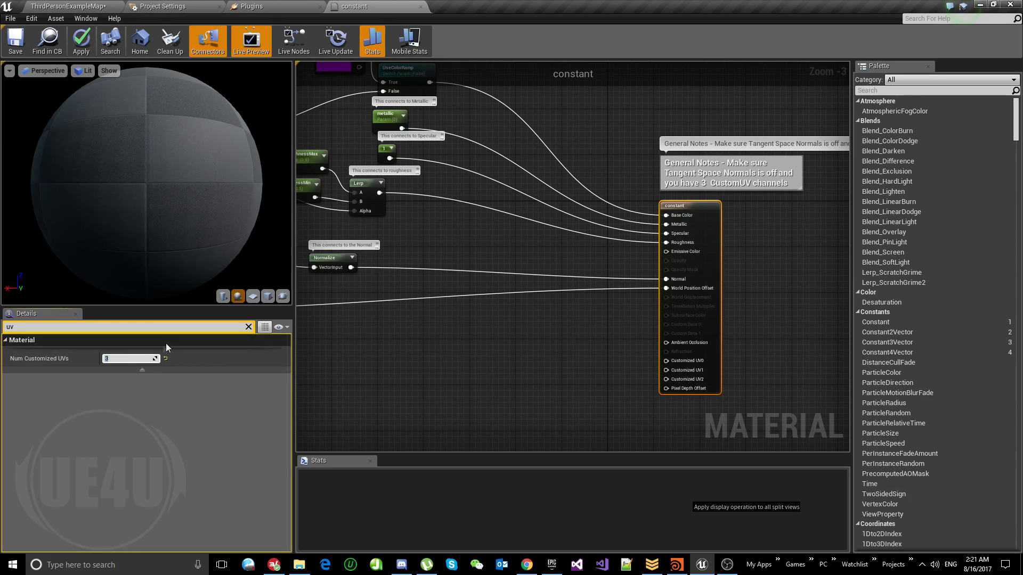
# - Move the material's result node closer to the comment group that packs the normals and color into customUVs
pyautogui.click(522, 417)
pyautogui.moveTo(444, 380); pyautogui.dragTo(523, 255, button='right')
pyautogui.moveTo(675, 150); pyautogui.dragTo(682, 231, button='right')
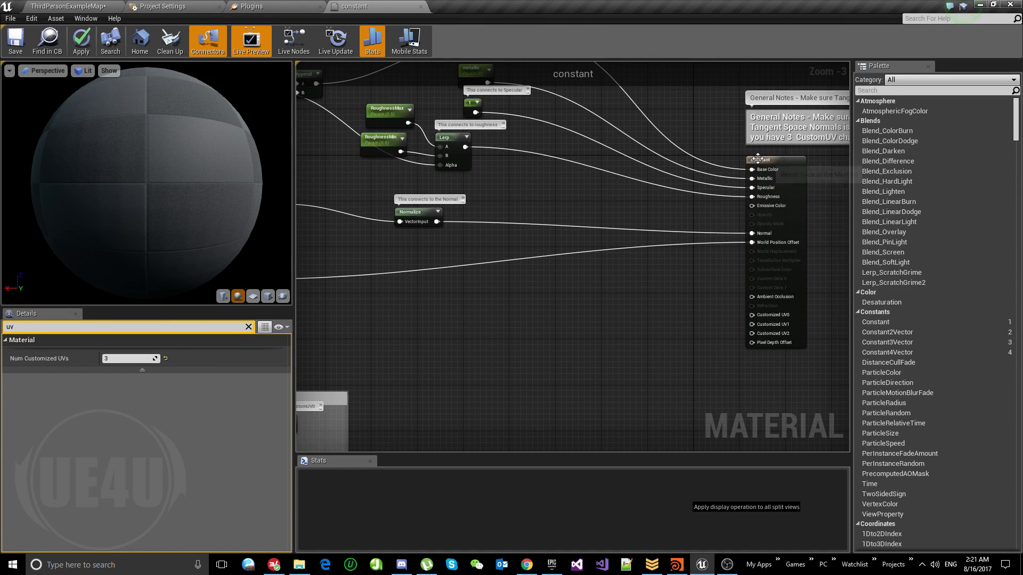
pyautogui.moveTo(757, 159); pyautogui.dragTo(608, 186)
pyautogui.moveTo(468, 359); pyautogui.dragTo(625, 191, button='right')
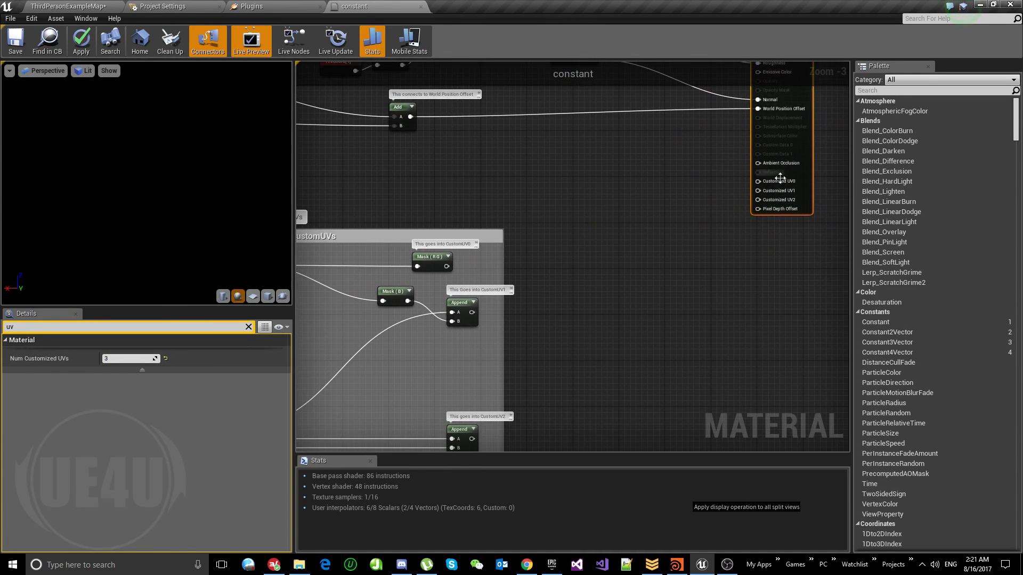
# - Connect the Mask and two Append nodes commented for CustomUV0, CustomUV1 and CustomUV2 to matching Customized UV inputs, then save the material
pyautogui.moveTo(757, 181); pyautogui.dragTo(447, 266)
pyautogui.moveTo(470, 313); pyautogui.dragTo(757, 191)
pyautogui.moveTo(471, 437); pyautogui.dragTo(757, 199)
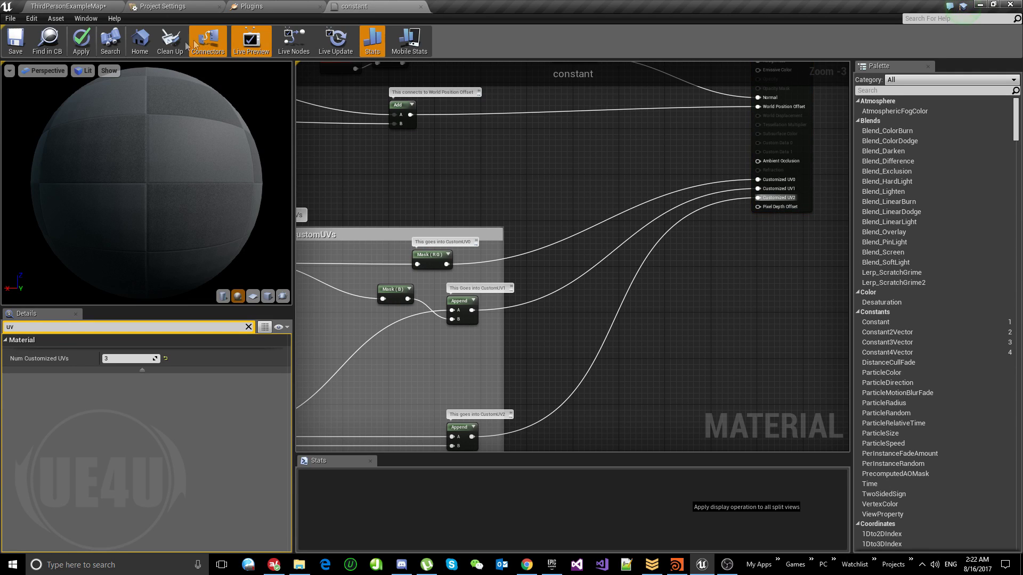
pyautogui.click(86, 37)
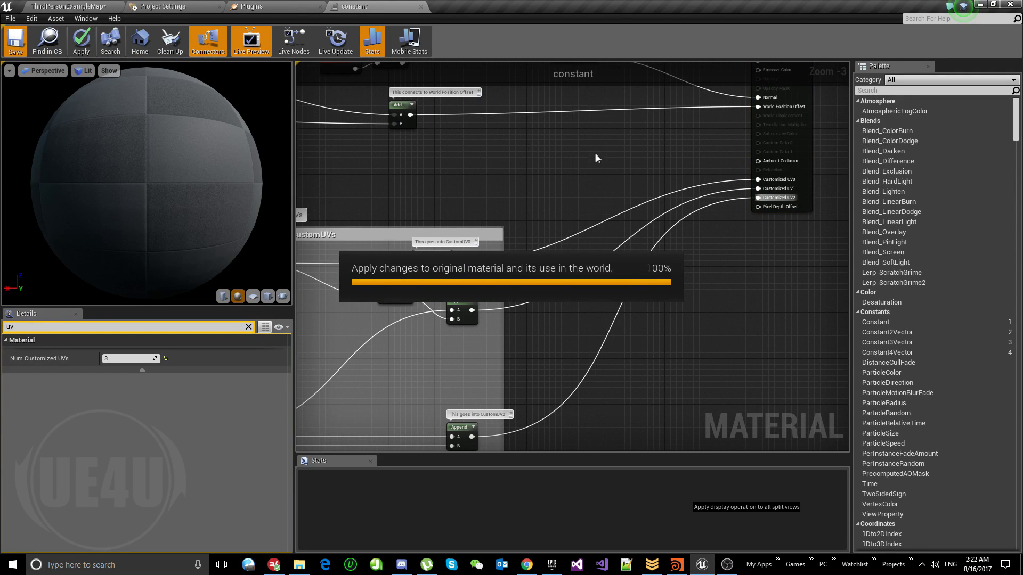
# - Create a Material Instance in the level's FX content folder under the default name and open it for editing
pyautogui.click(68, 6)
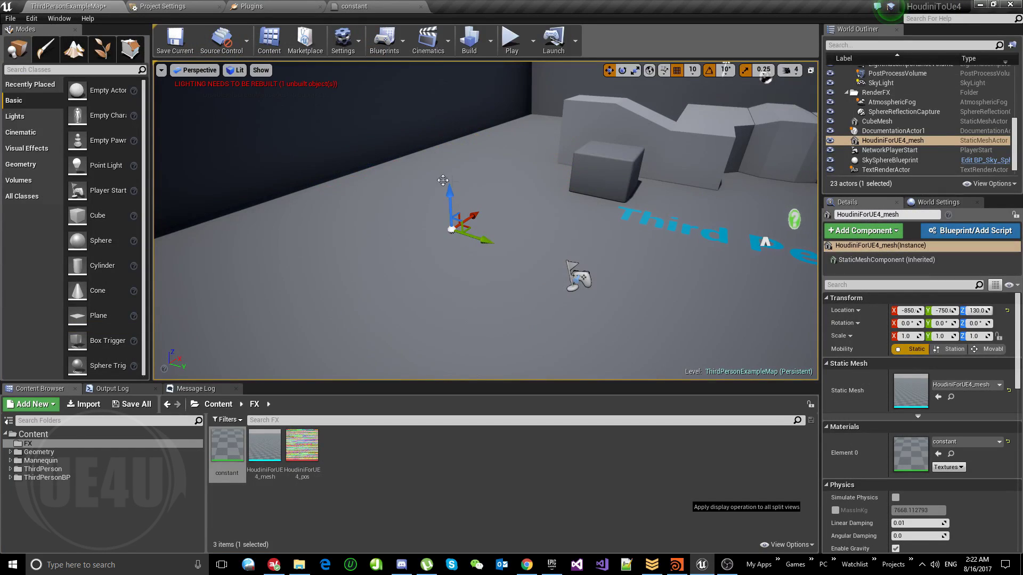
pyautogui.rightClick(377, 474)
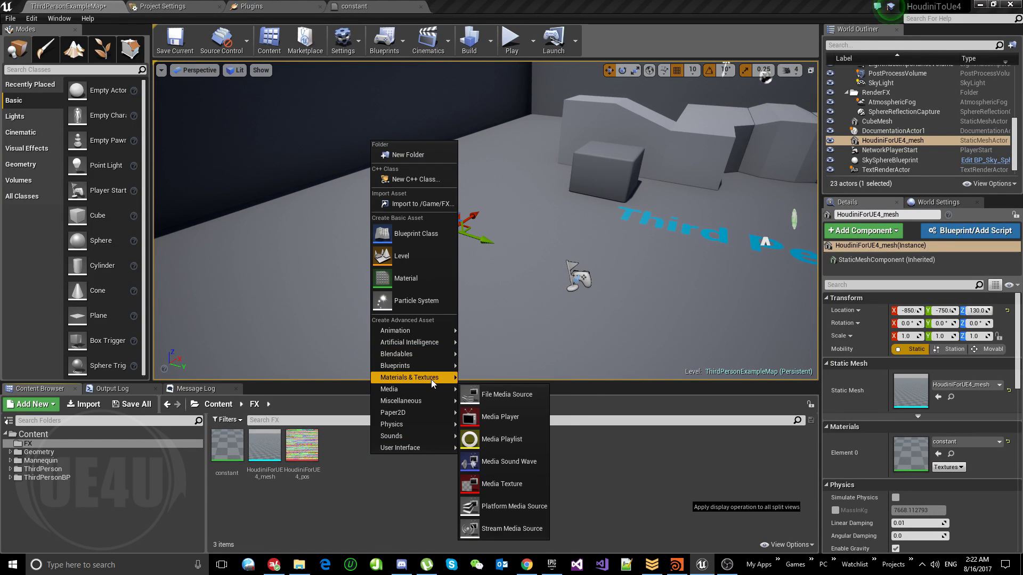
pyautogui.moveTo(398, 401)
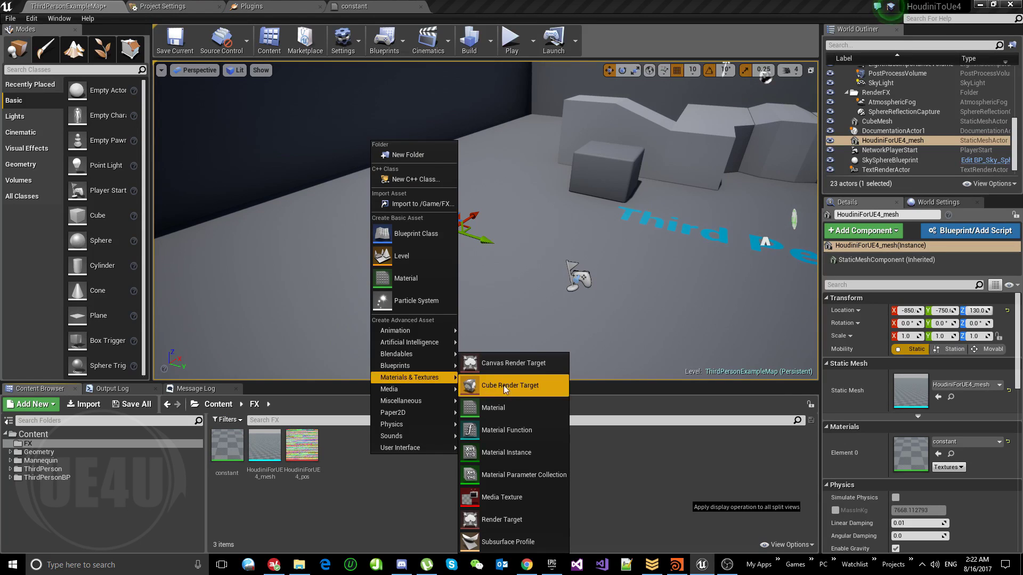
pyautogui.click(506, 452)
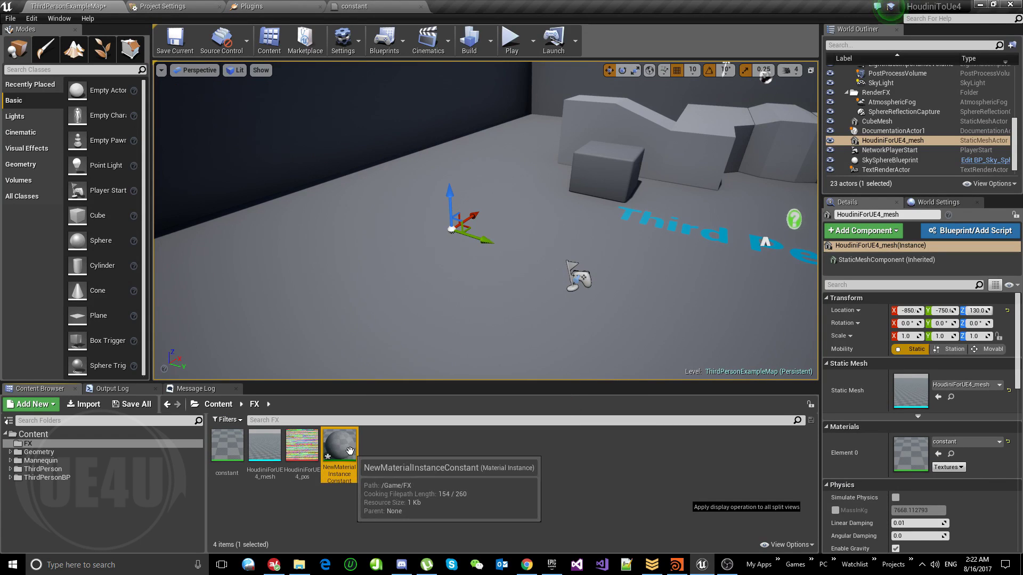
pyautogui.doubleClick(339, 447)
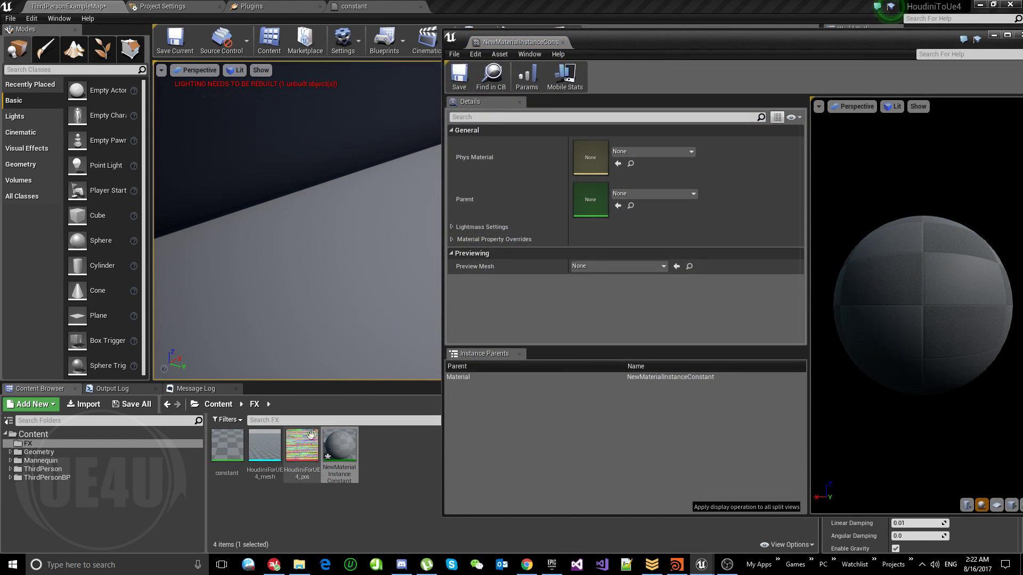
# - Set the instance's parent to the constant material and override PositionMap with the HoudiniForUE4_pos texture
pyautogui.moveTo(237, 451); pyautogui.dragTo(596, 200)
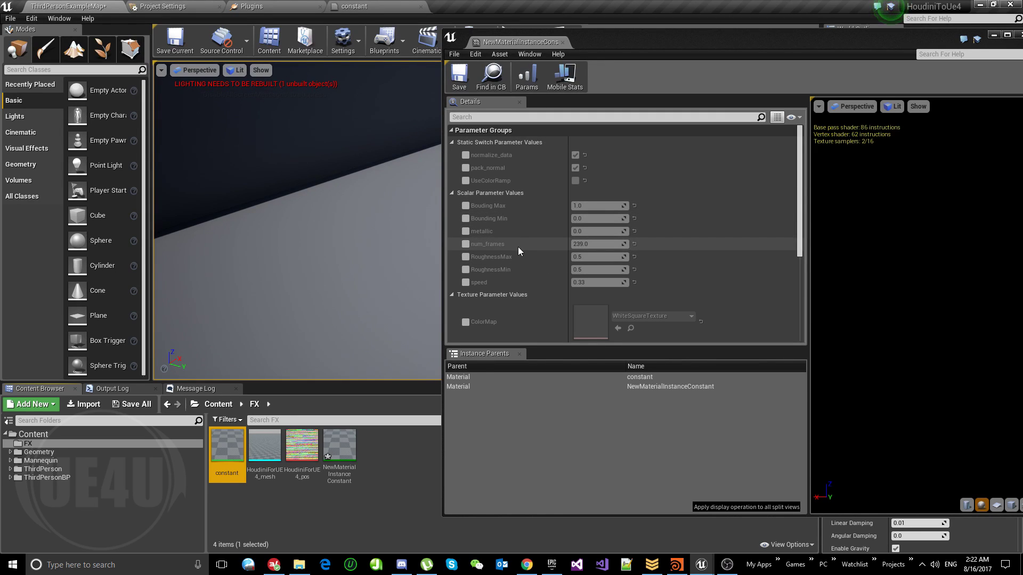
pyautogui.scroll(-3, 517, 247)
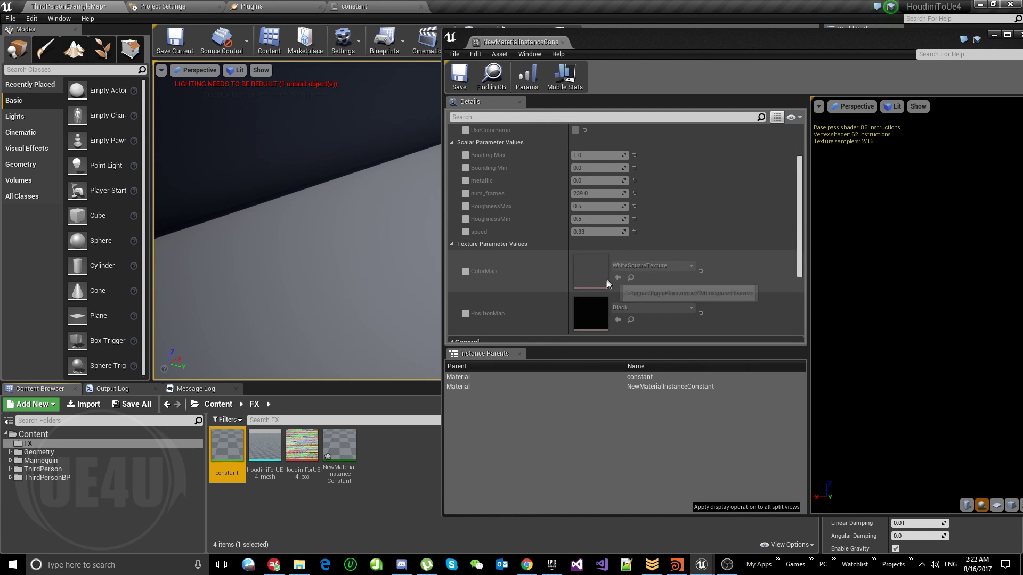
pyautogui.click(465, 313)
pyautogui.moveTo(300, 449)
pyautogui.moveTo(300, 449); pyautogui.dragTo(605, 314)
# - Copy BBOX MAX from Houdini's vertex_animation_textures node and override the instance's Bouding Max with 265.258057
pyautogui.click(687, 566)
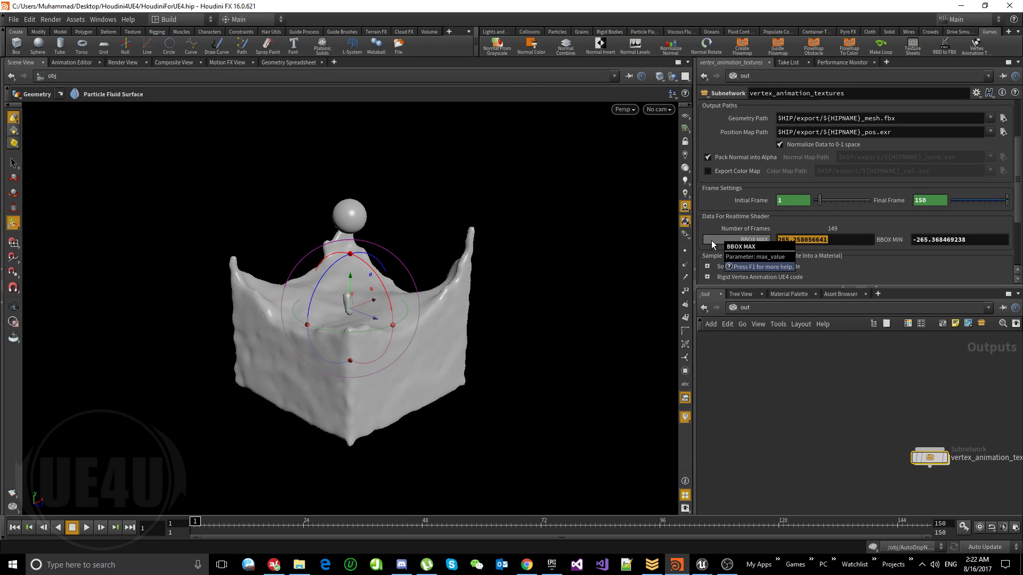
pyautogui.click(699, 564)
pyautogui.click(751, 509)
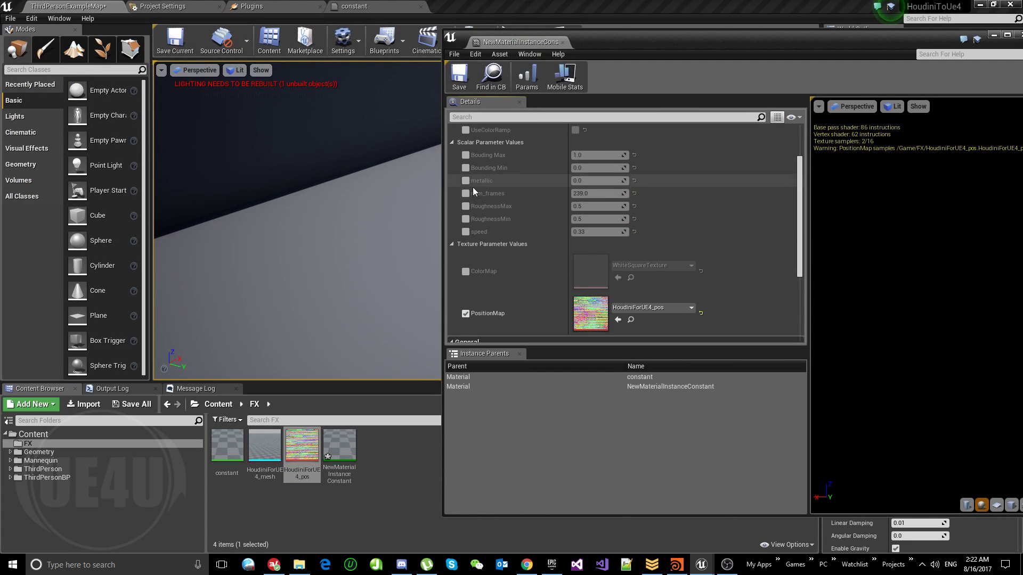
pyautogui.click(465, 155)
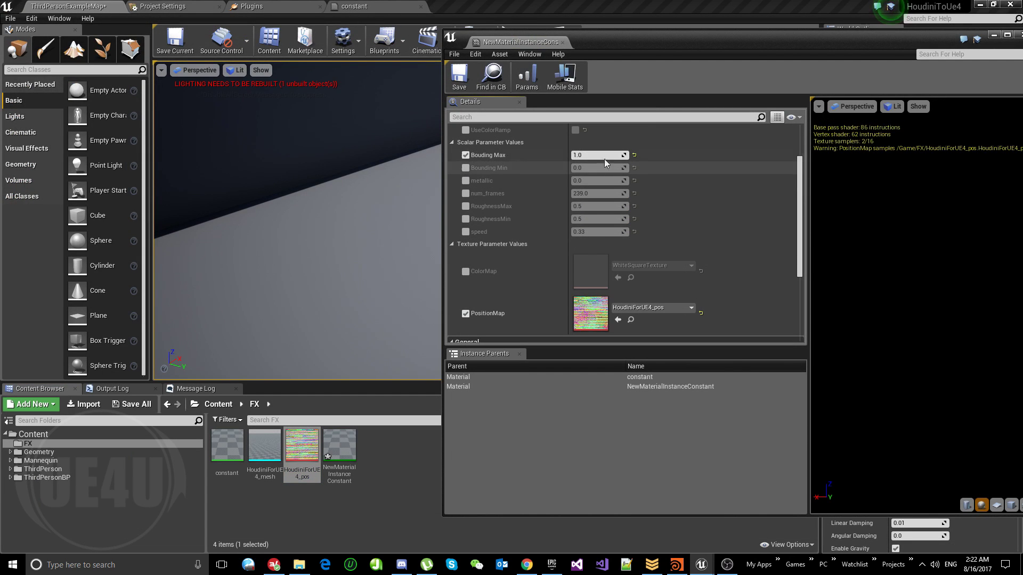
pyautogui.click(599, 156)
pyautogui.press('Return')
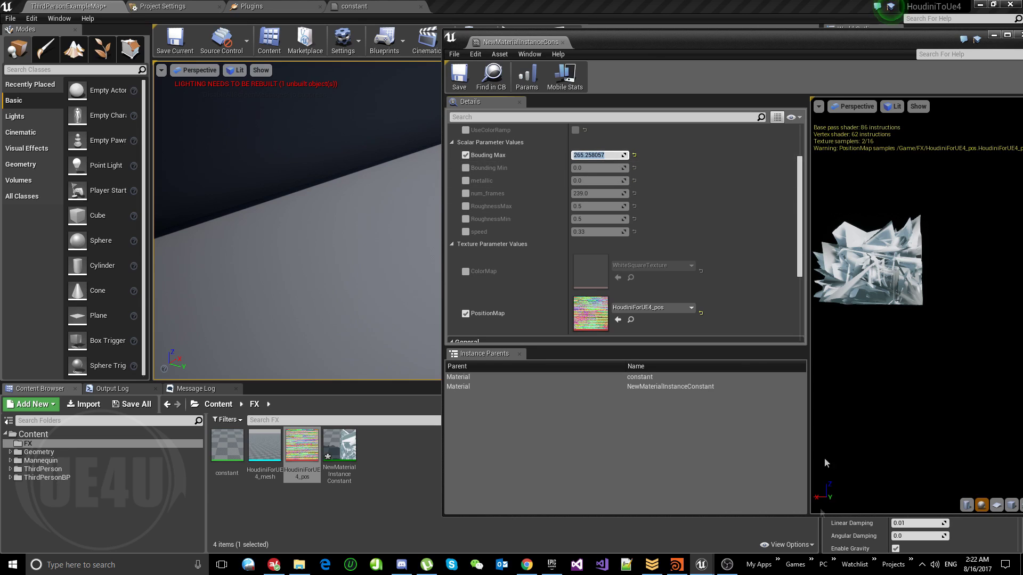
# - Copy BBOX MIN from Houdini and override the material instance's Bounding Min with -265.368469
pyautogui.click(683, 566)
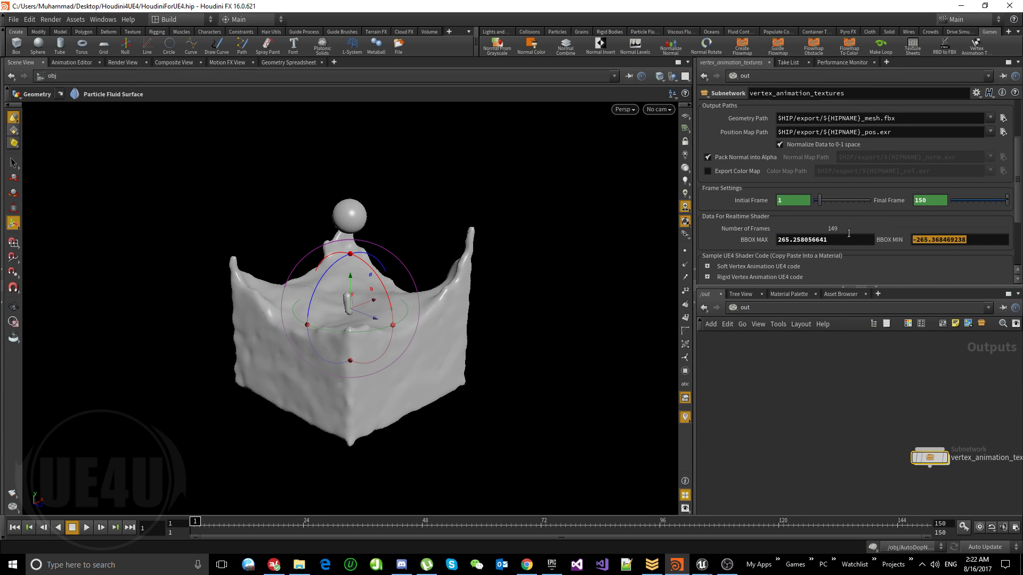
pyautogui.click(962, 5)
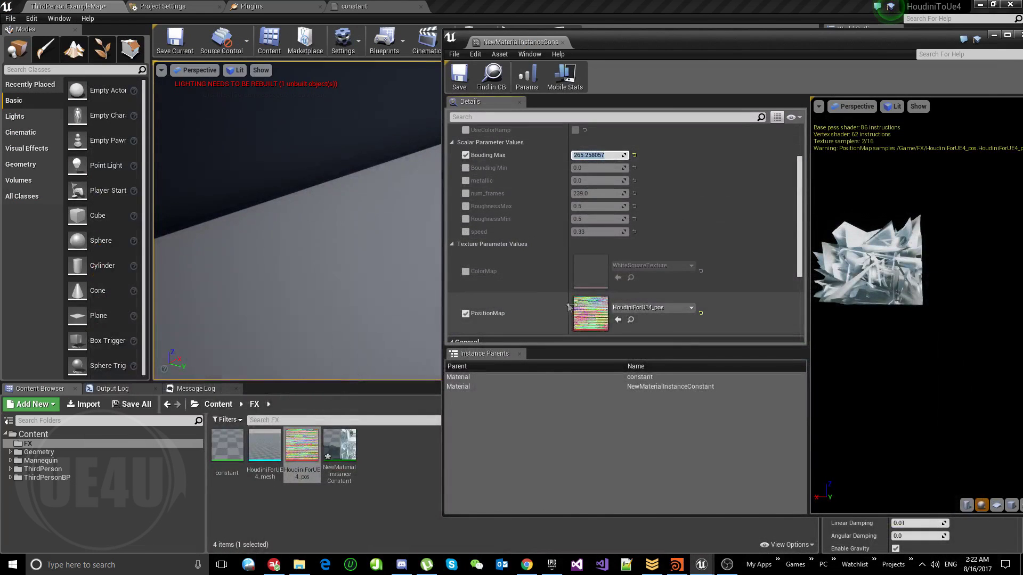
pyautogui.click(464, 167)
pyautogui.click(581, 168)
pyautogui.click(582, 169)
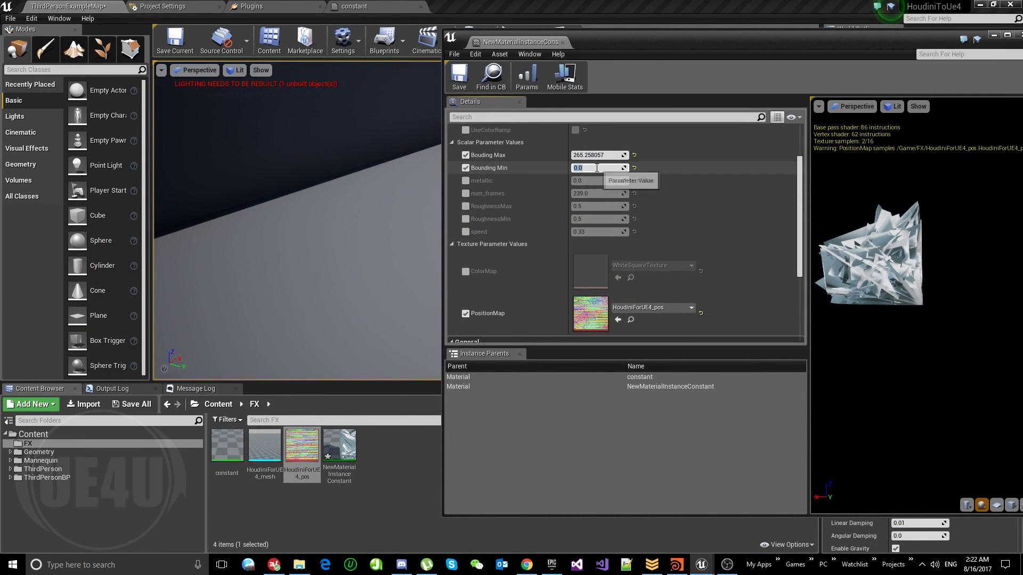
pyautogui.write('-265.368469')
pyautogui.press('Return')
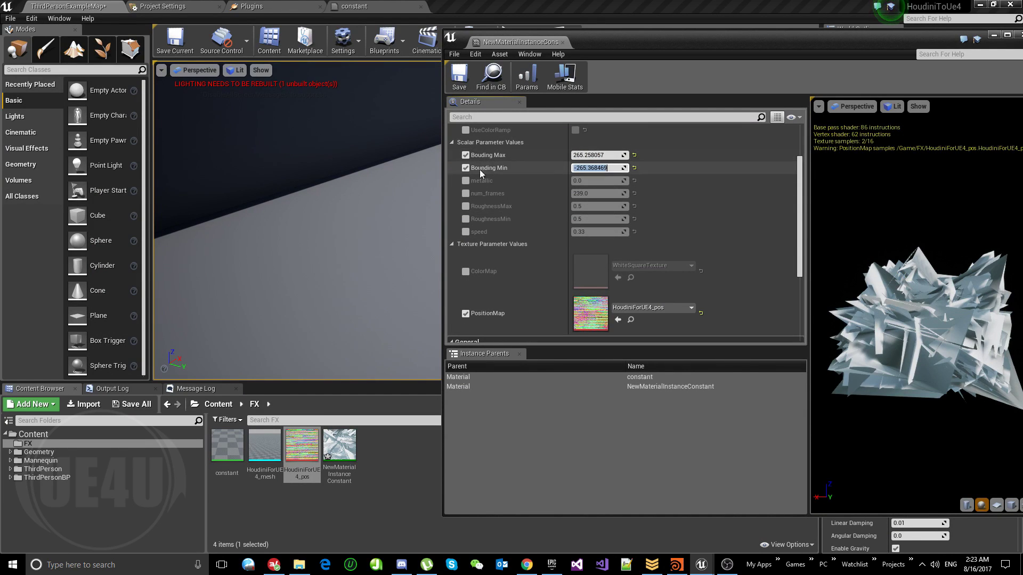
# - Override num_frames with 149, save the material instance and dock its editor alongside the other open editors
pyautogui.click(463, 195)
pyautogui.click(585, 193)
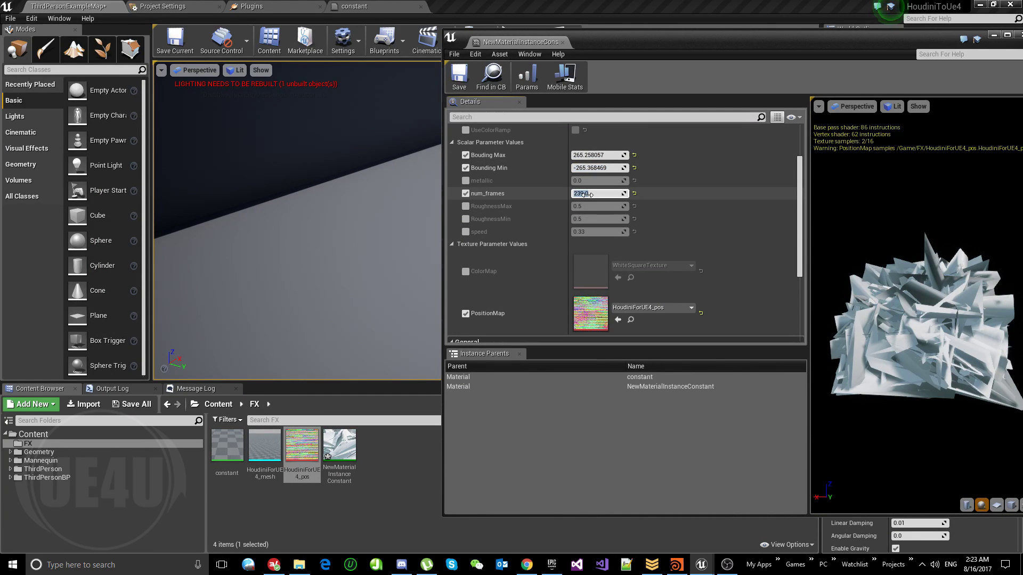
pyautogui.write('149')
pyautogui.press('Return')
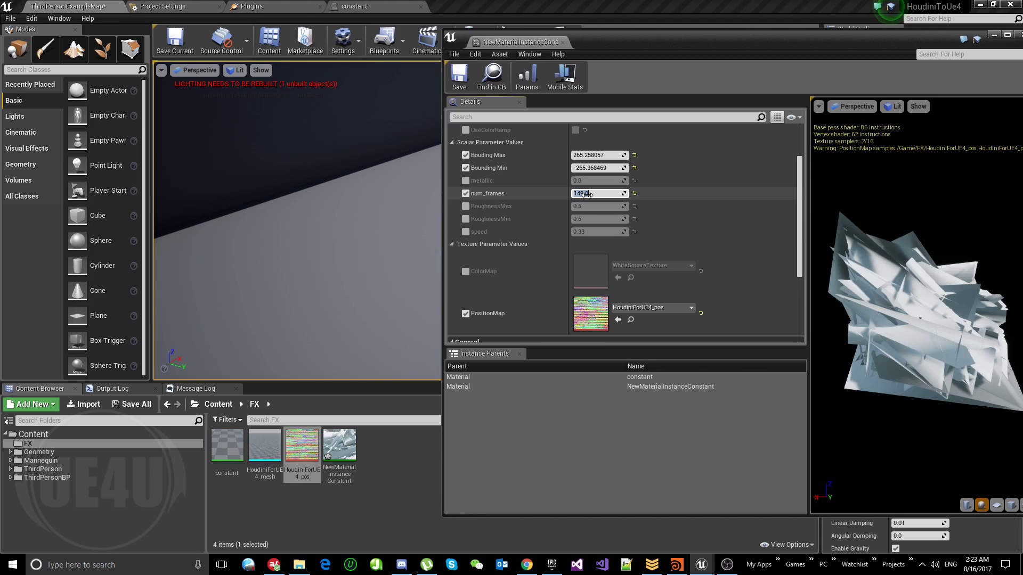
pyautogui.click(471, 77)
pyautogui.moveTo(530, 43); pyautogui.dragTo(425, 5)
pyautogui.click(69, 6)
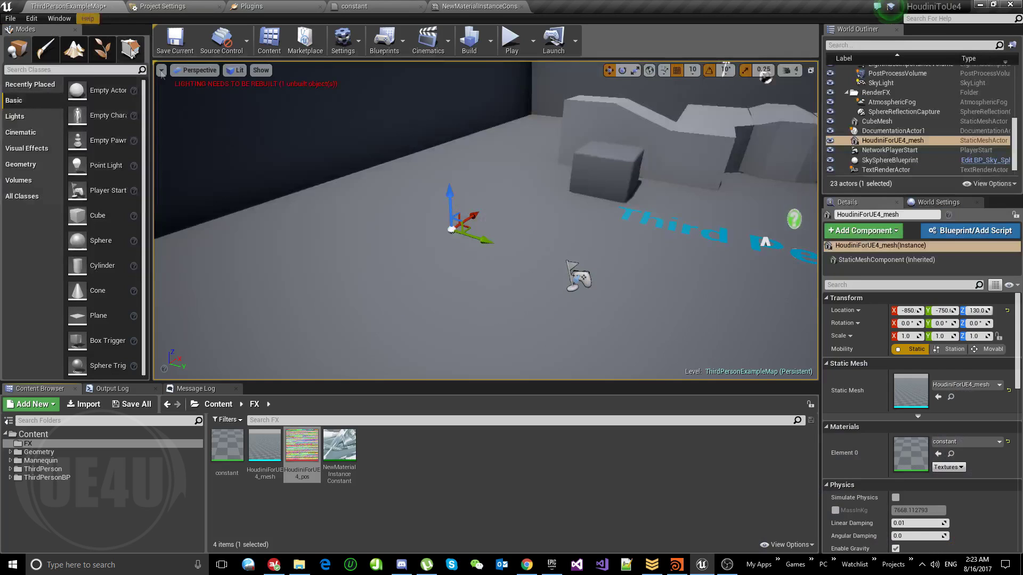
# - Assign NewMaterialInstanceConstant to the HoudiniForUE4_mesh actor's Element 0 and raise the actor above the floor
pyautogui.moveTo(491, 278); pyautogui.dragTo(533, 278, button='right')
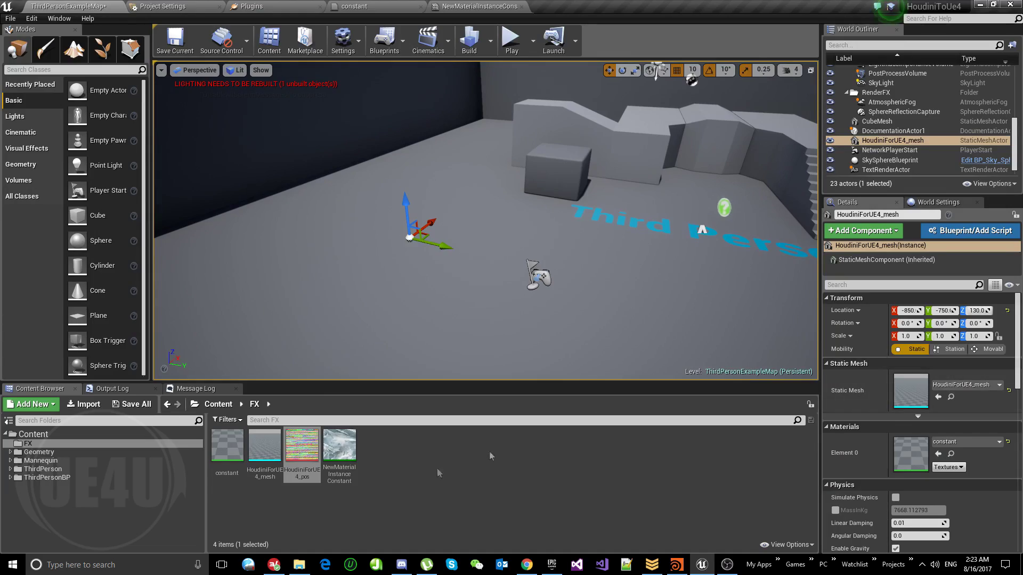
pyautogui.moveTo(343, 456); pyautogui.dragTo(911, 451)
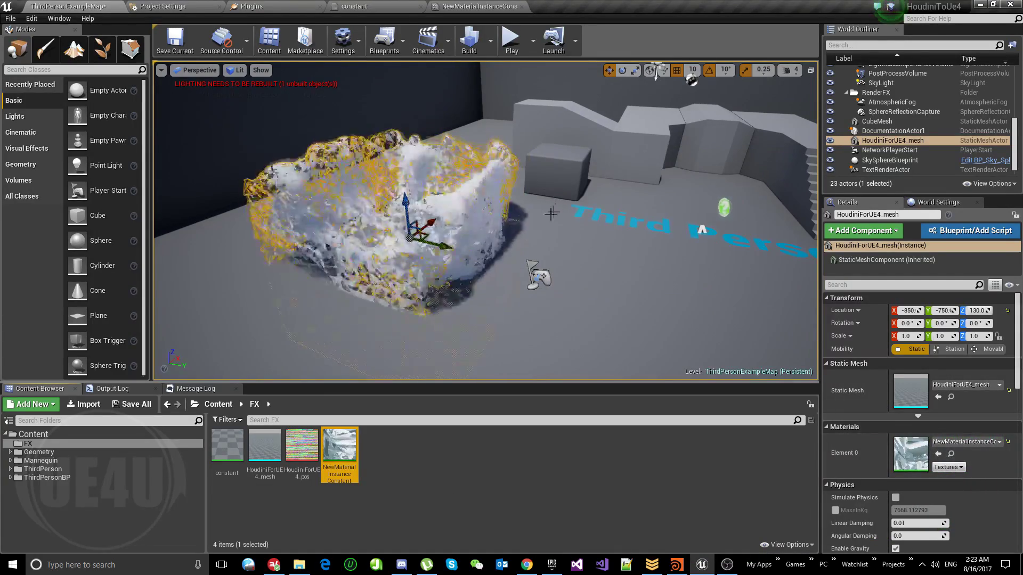
pyautogui.moveTo(405, 213); pyautogui.dragTo(414, 101)
pyautogui.click(698, 149)
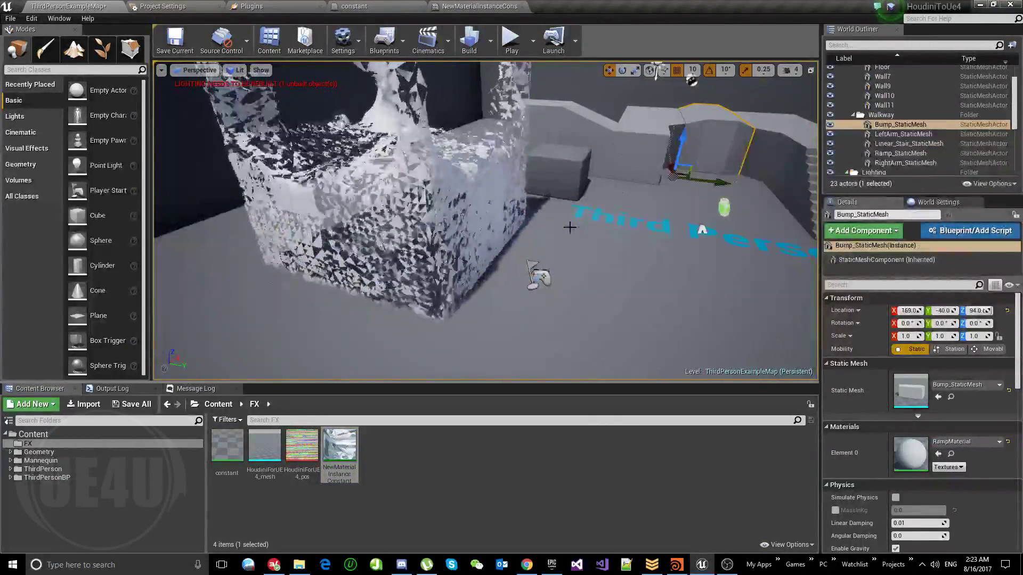
pyautogui.moveTo(568, 226); pyautogui.dragTo(650, 300, button='right')
# - Open the HoudiniForUE4_mesh asset and enable Use Full Precision UVs in the LOD0 build settings
pyautogui.click(268, 447)
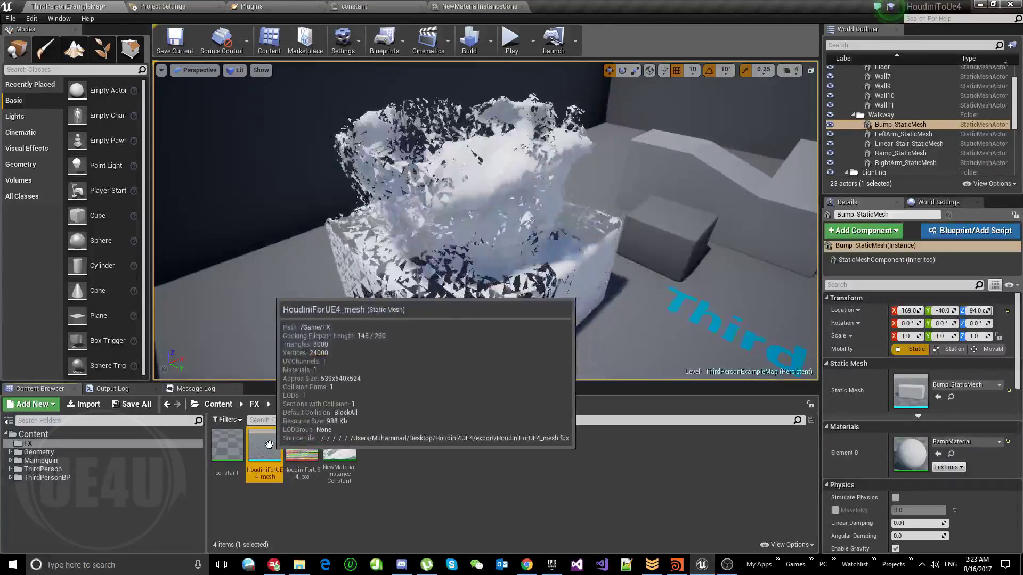
pyautogui.doubleClick(269, 447)
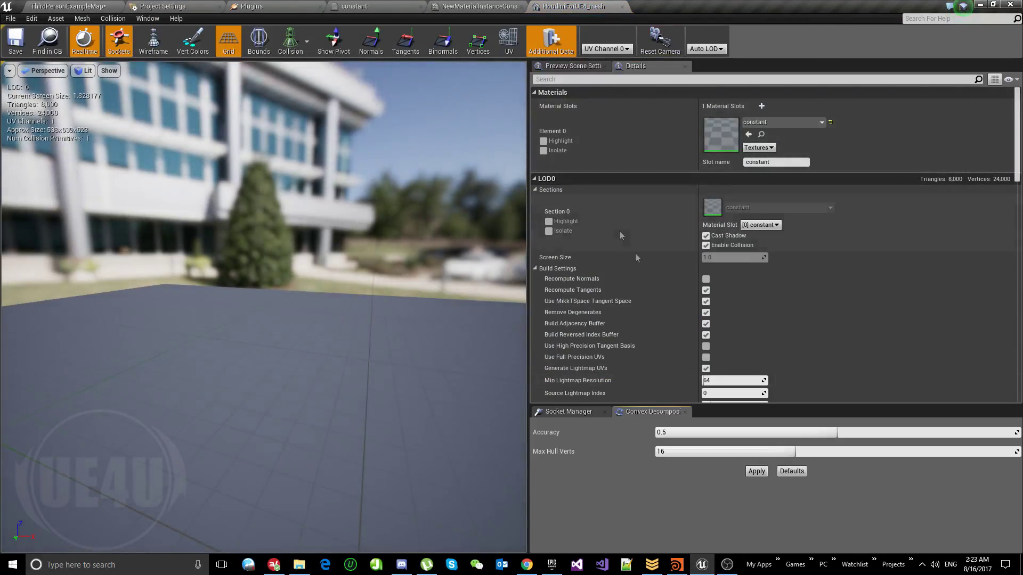
pyautogui.click(535, 269)
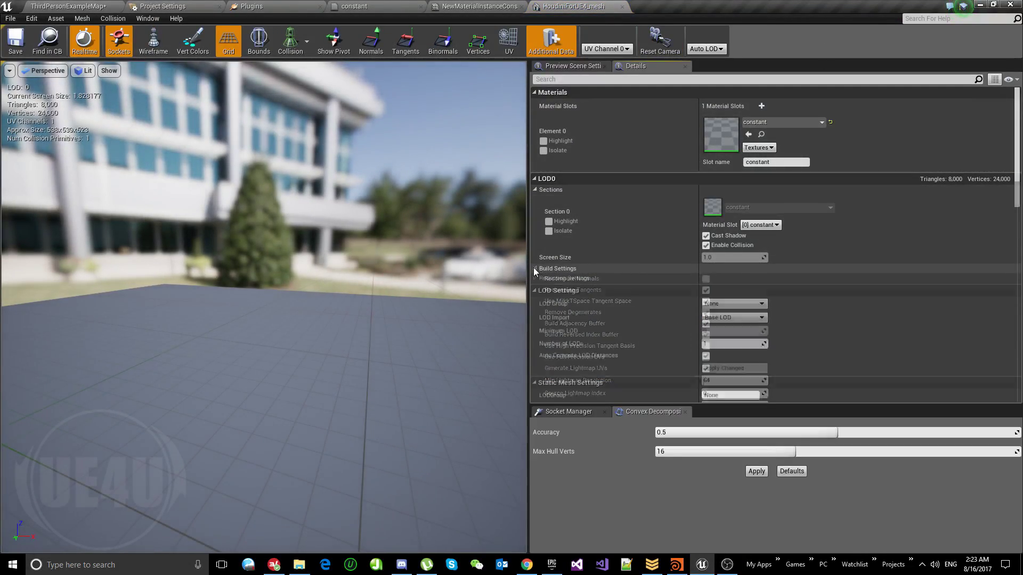
pyautogui.click(535, 269)
pyautogui.scroll(-1, 631, 305)
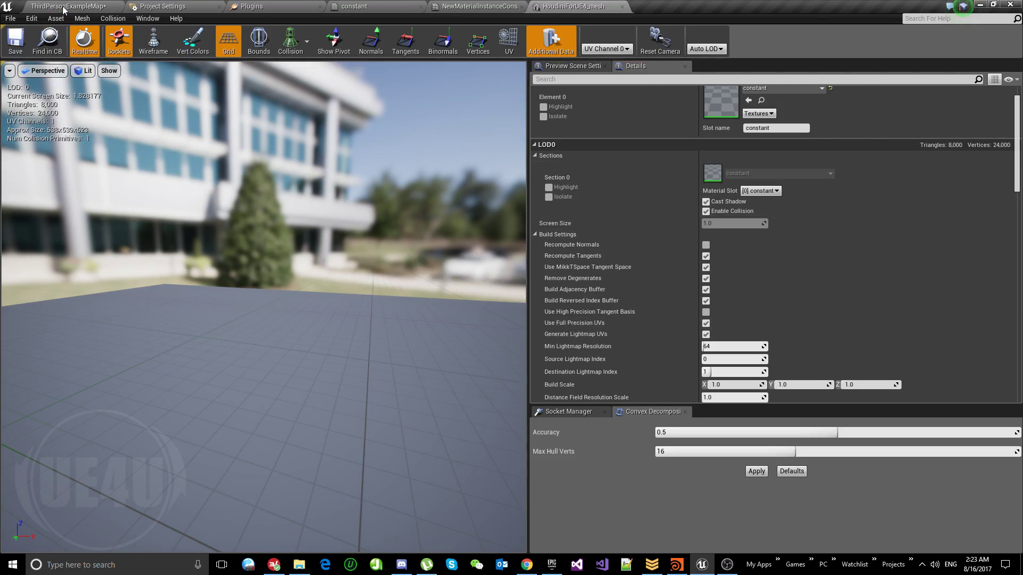
# - Return to the level and delete the placed fluid mesh actor
pyautogui.click(94, 6)
pyautogui.press('s')
pyautogui.moveTo(535, 364); pyautogui.dragTo(495, 378, button='right')
pyautogui.press('w')
pyautogui.moveTo(345, 282); pyautogui.dragTo(345, 254, button='right')
pyautogui.press('s')
pyautogui.press('s')
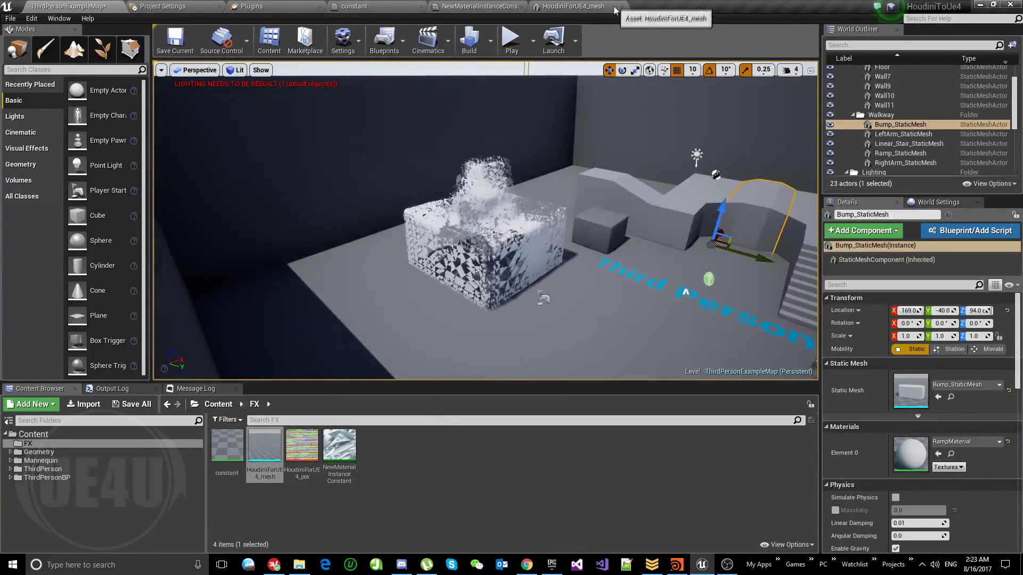
pyautogui.click(522, 250)
pyautogui.press('Delete')
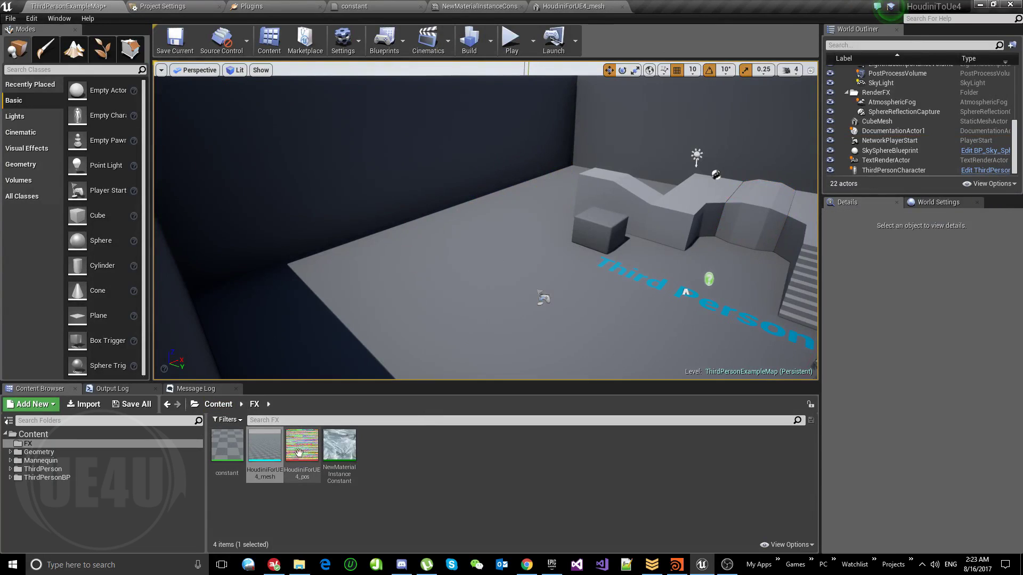
# - Place HoudiniForUE4_mesh in the level, assign NewMaterialInstanceConstant to it and raise it to a Z location of 380
pyautogui.moveTo(268, 449); pyautogui.dragTo(386, 362)
pyautogui.moveTo(449, 289); pyautogui.dragTo(449, 289)
pyautogui.moveTo(339, 447); pyautogui.dragTo(910, 449)
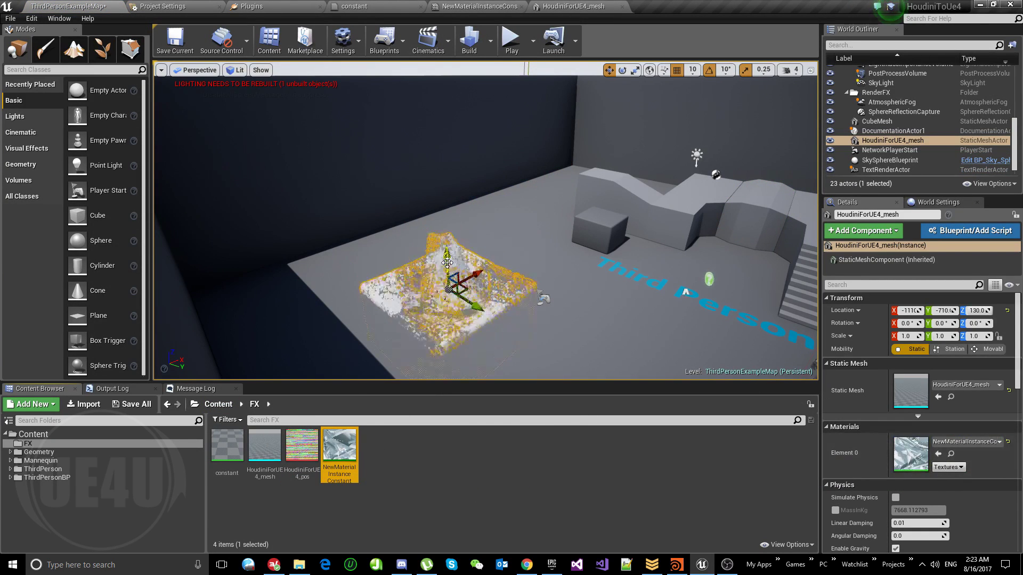
pyautogui.moveTo(447, 258); pyautogui.dragTo(453, 191)
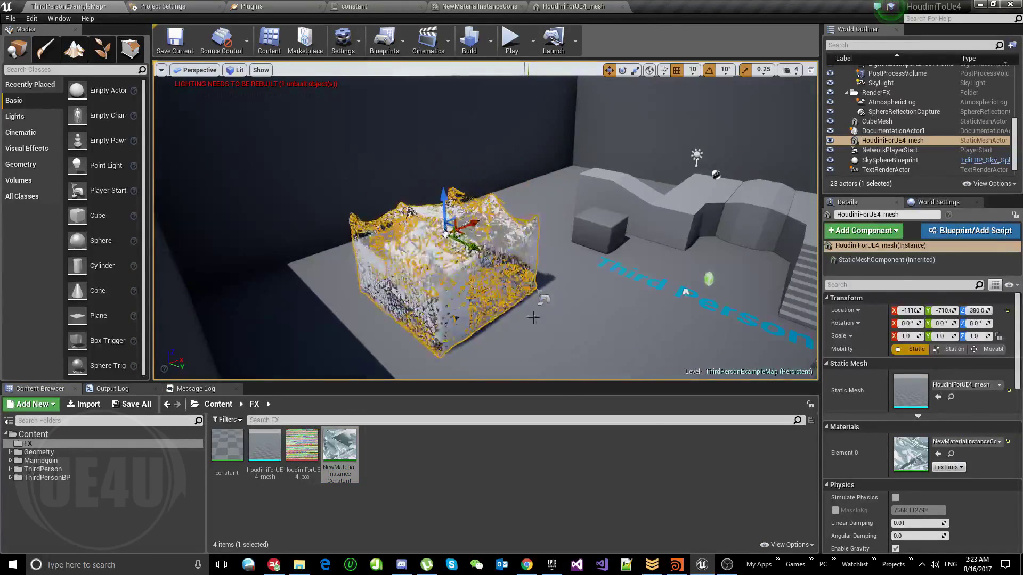
# - Reopen the HoudiniForUE4_mesh asset, then close it and apply its level of detail changes
pyautogui.doubleClick(264, 450)
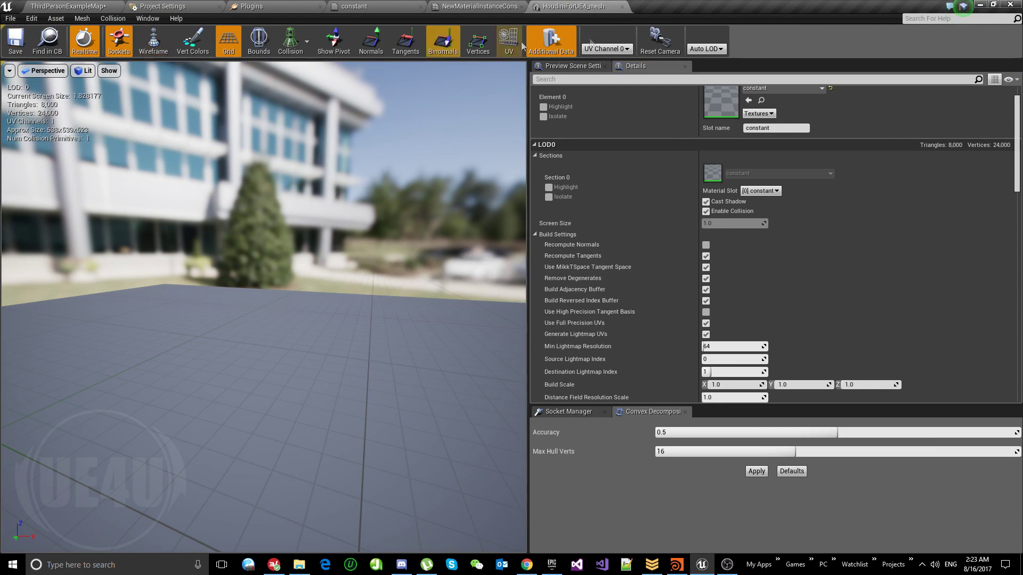
pyautogui.click(621, 7)
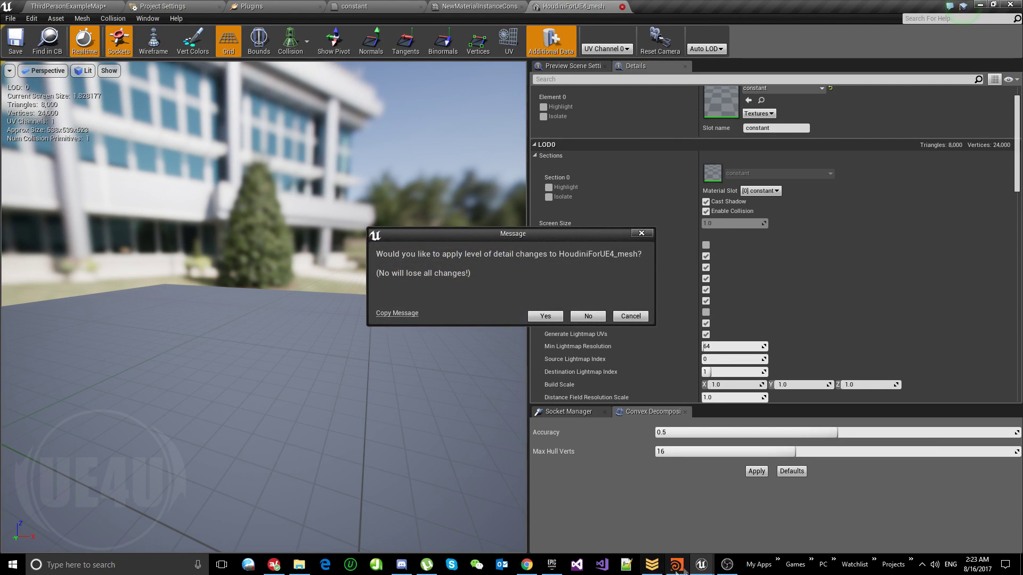
pyautogui.click(554, 319)
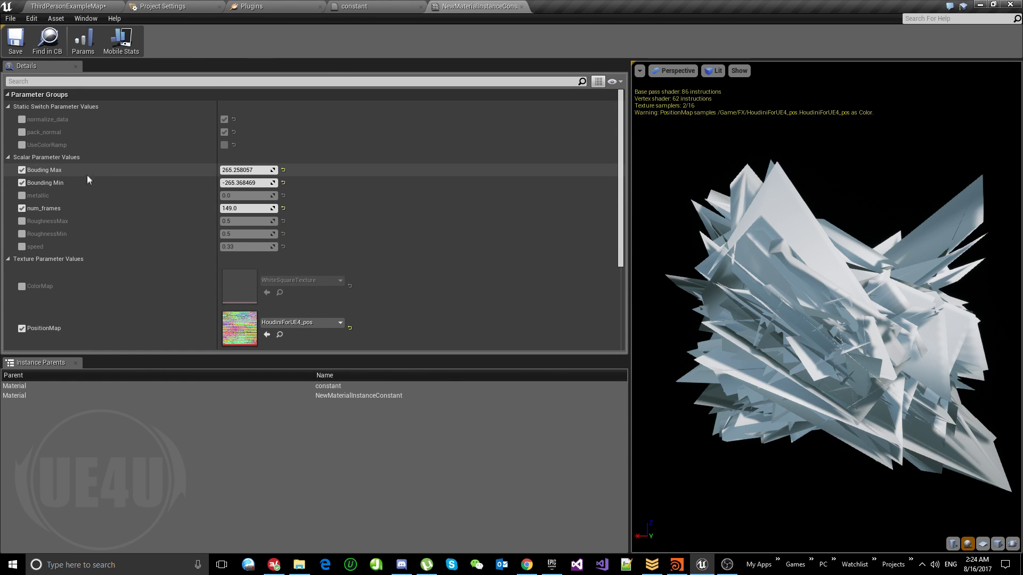
# - Compare the material instance's bounding, frame count and texture parameters with the vertex_animation_textures data in Houdini
pyautogui.click(677, 568)
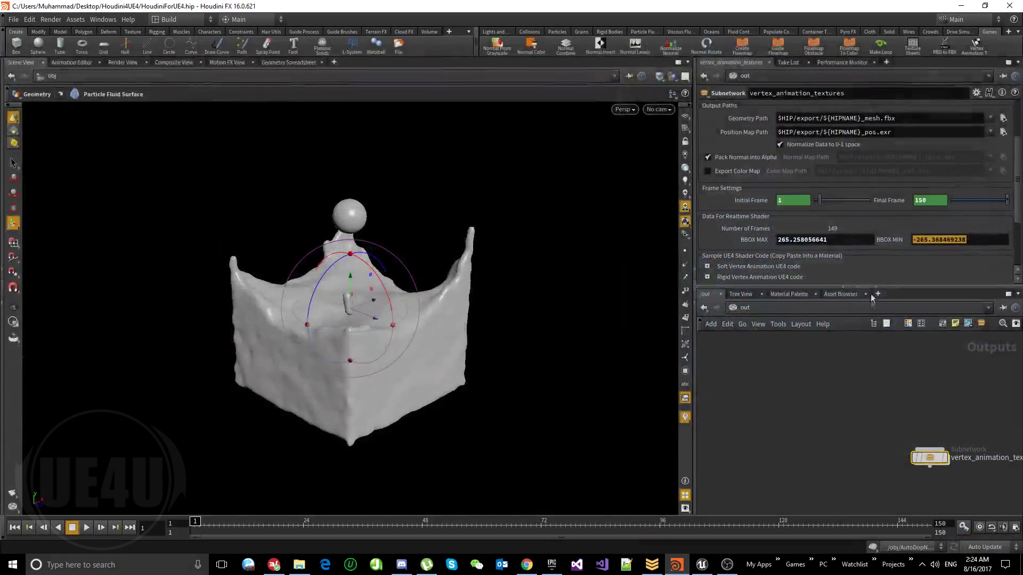
pyautogui.click(961, 6)
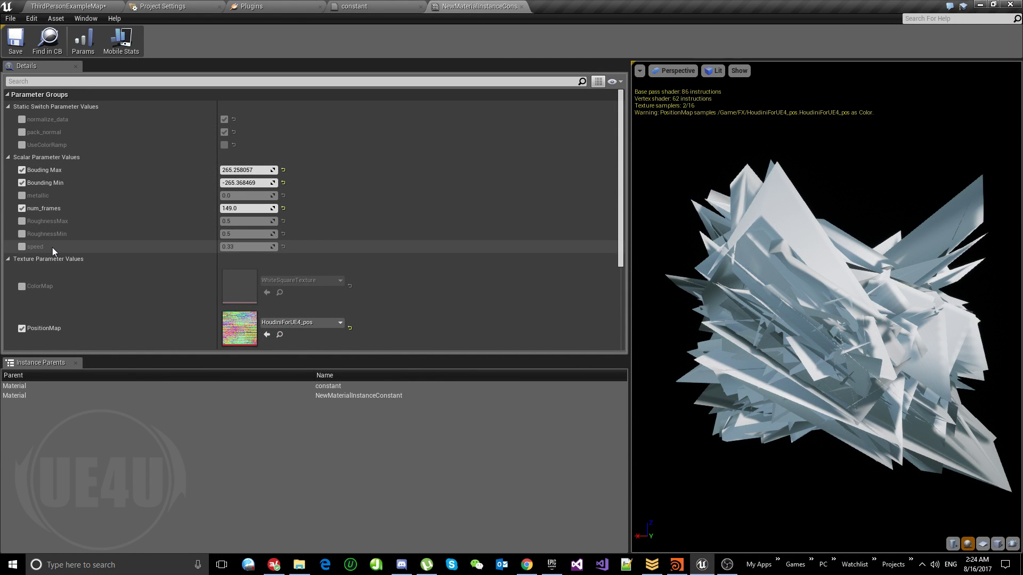
pyautogui.scroll(-5, 212, 286)
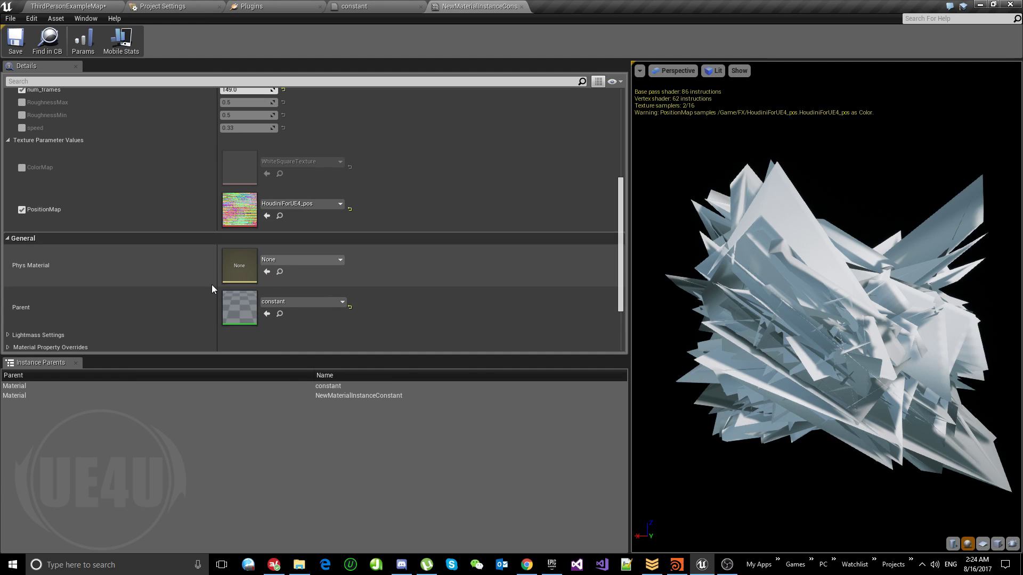
pyautogui.scroll(5, 212, 286)
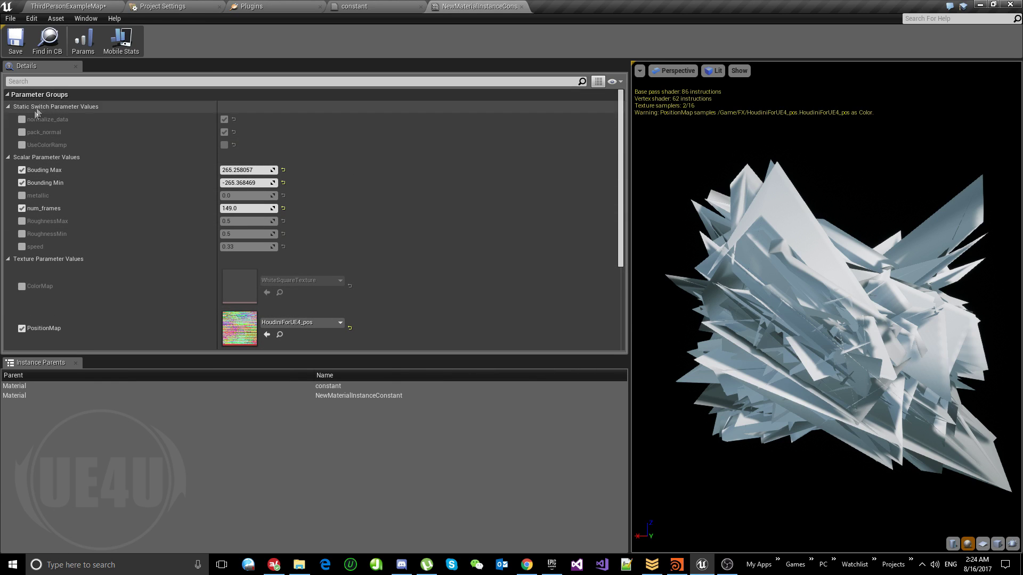
# - Undock the NewMaterialInstanceConstant editor into a floating window over the ThirdPersonExampleMap level
pyautogui.moveTo(476, 6); pyautogui.dragTo(551, 105)
pyautogui.moveTo(659, 129); pyautogui.dragTo(597, 4)
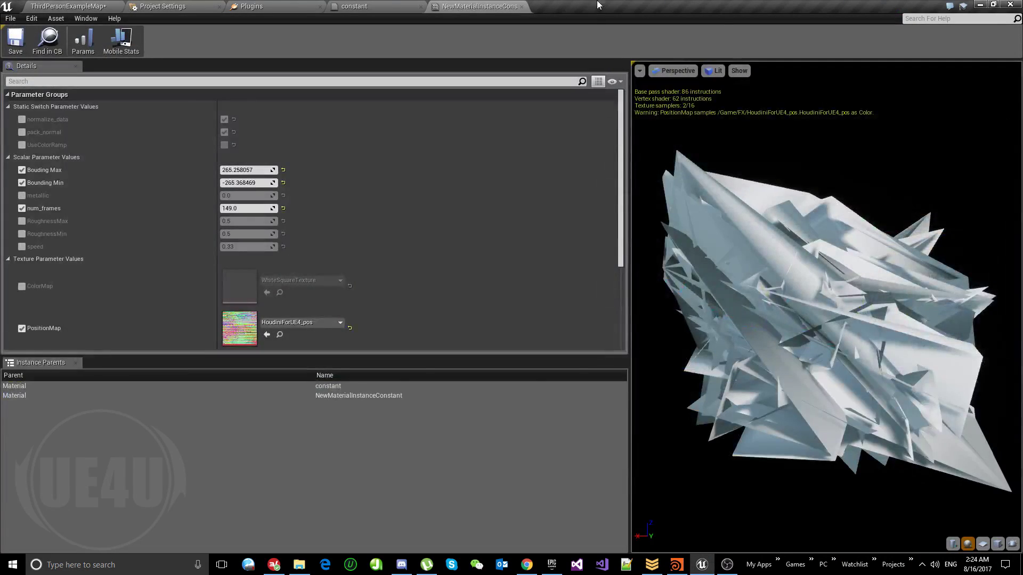
pyautogui.click(60, 4)
pyautogui.click(479, 6)
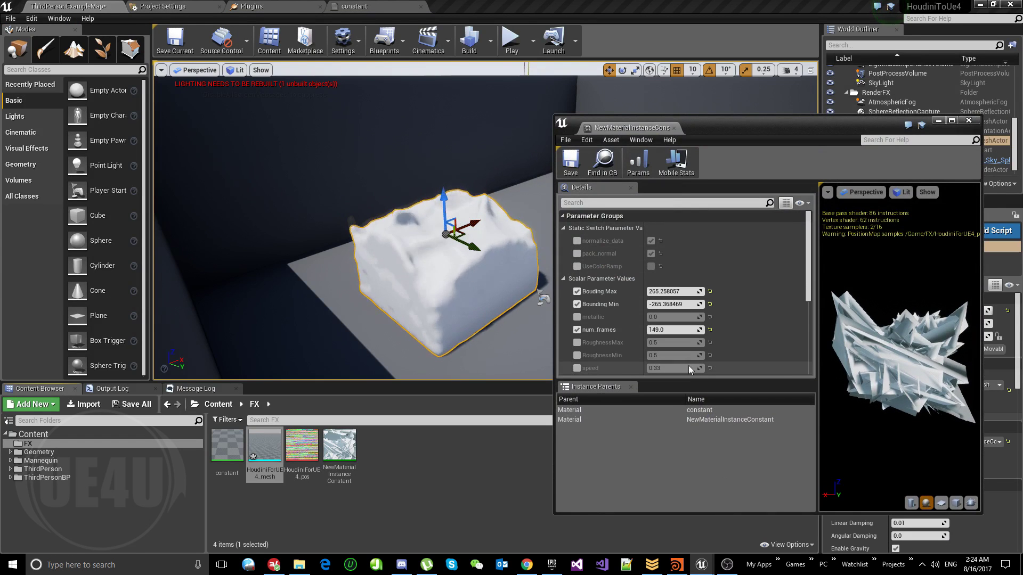
# - Try a num_frames value of 150 in the material instance
pyautogui.click(675, 329)
pyautogui.write('15')
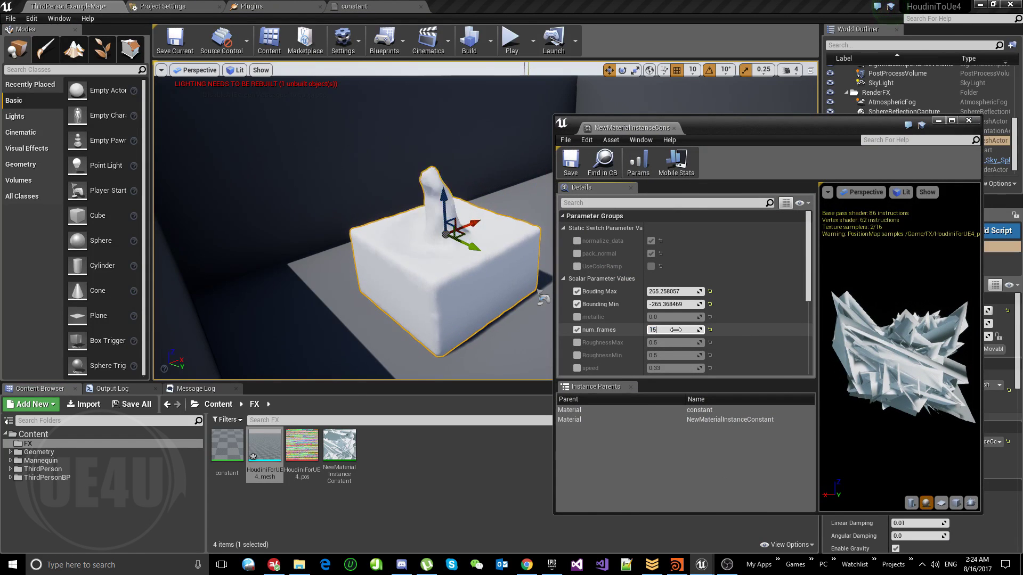
pyautogui.write('0')
pyautogui.press('Return')
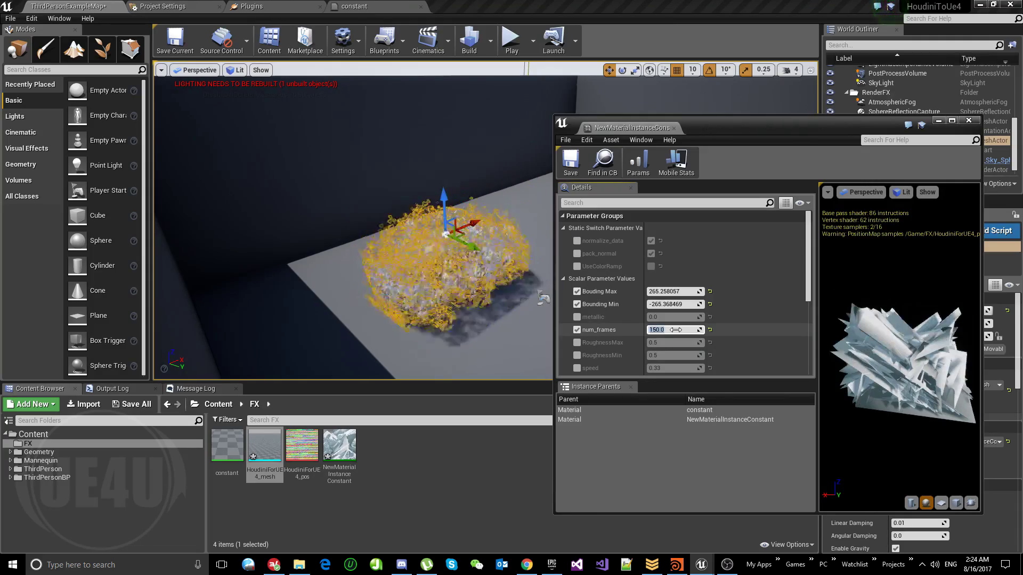
# - Set num_frames to 149 and save the material instance
pyautogui.write('149')
pyautogui.press('Return')
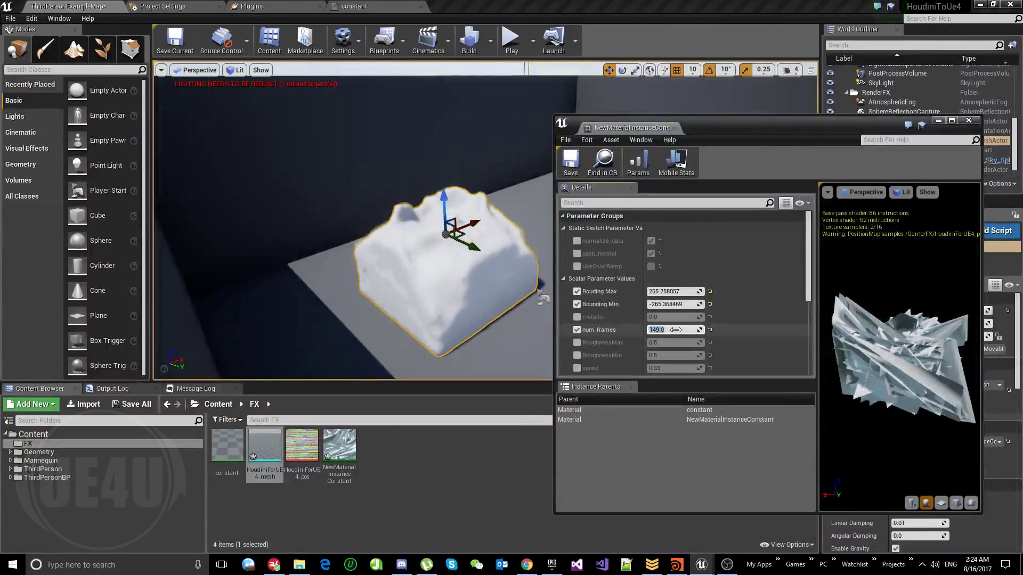
pyautogui.click(569, 170)
# - Play the level, examine the fluid mesh in shader complexity and unlit views, restore the lit view and stop
pyautogui.moveTo(490, 224); pyautogui.dragTo(452, 207, button='right')
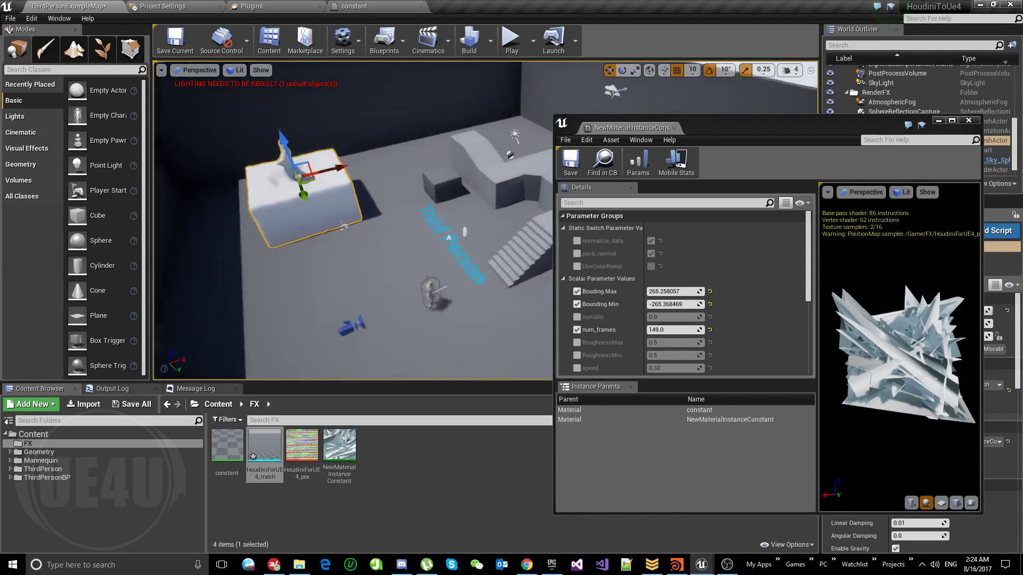
pyautogui.press('f')
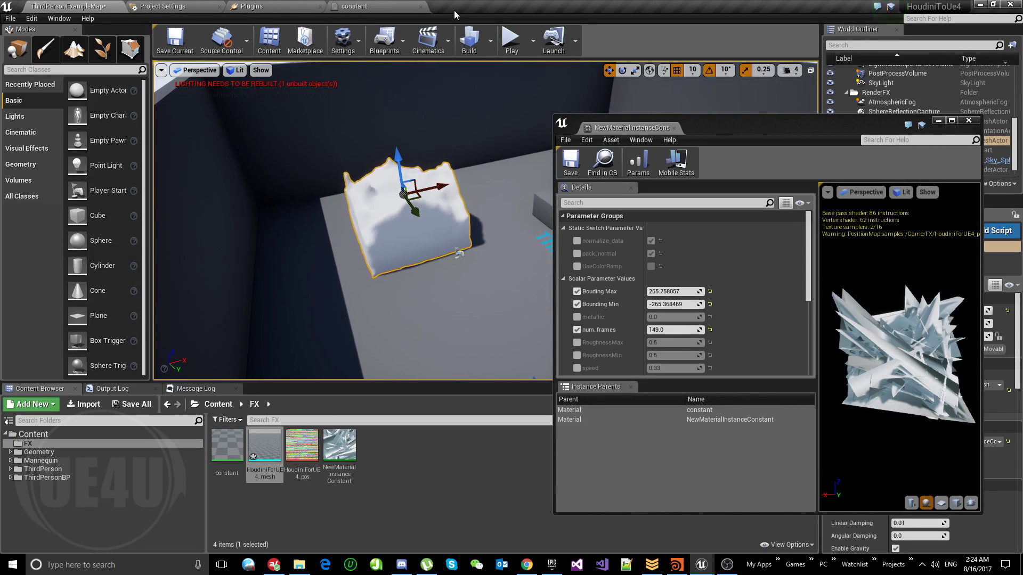
pyautogui.click(510, 42)
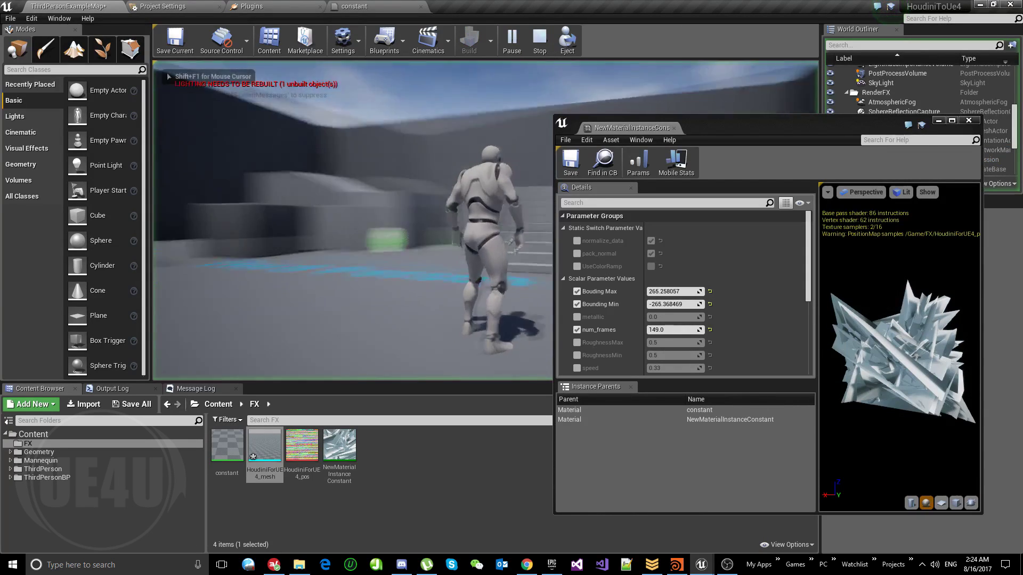
pyautogui.press('a')
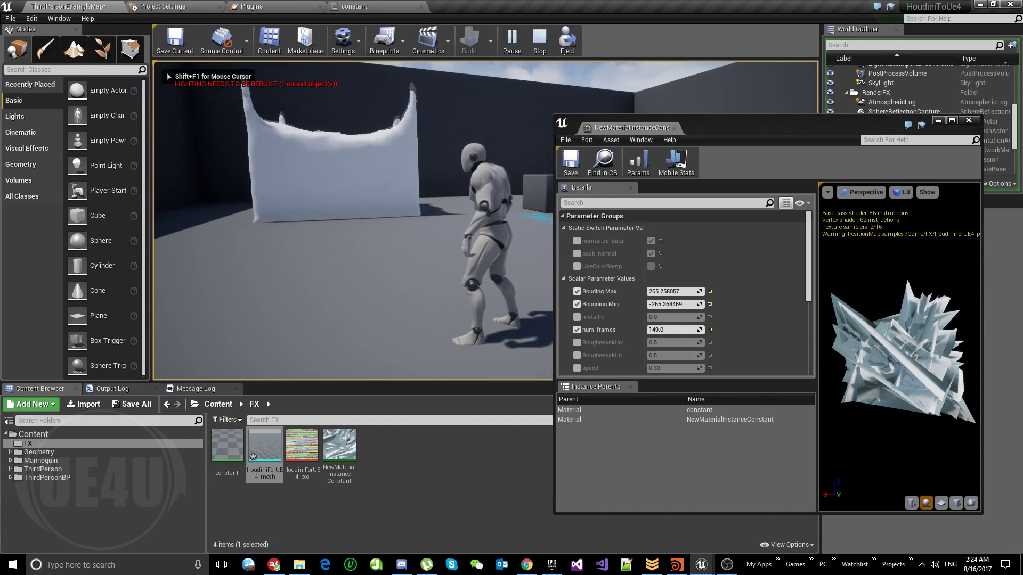
pyautogui.press('F5')
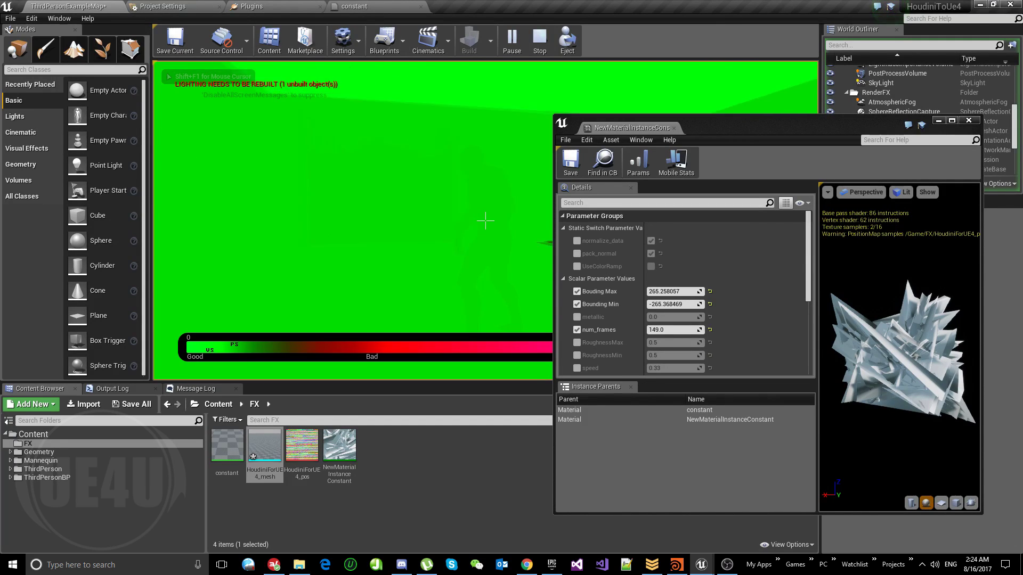
pyautogui.press('w')
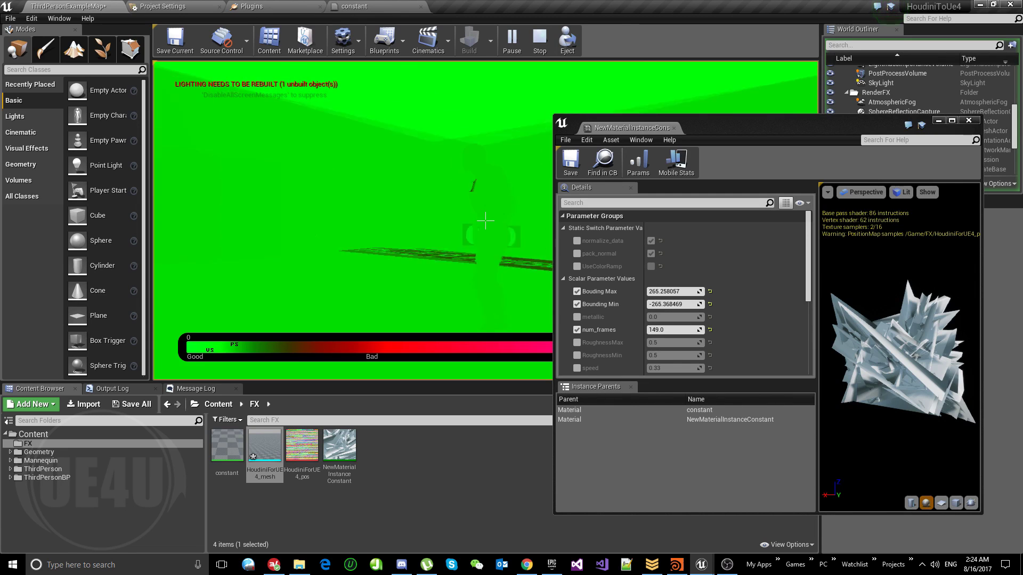
pyautogui.press('w')
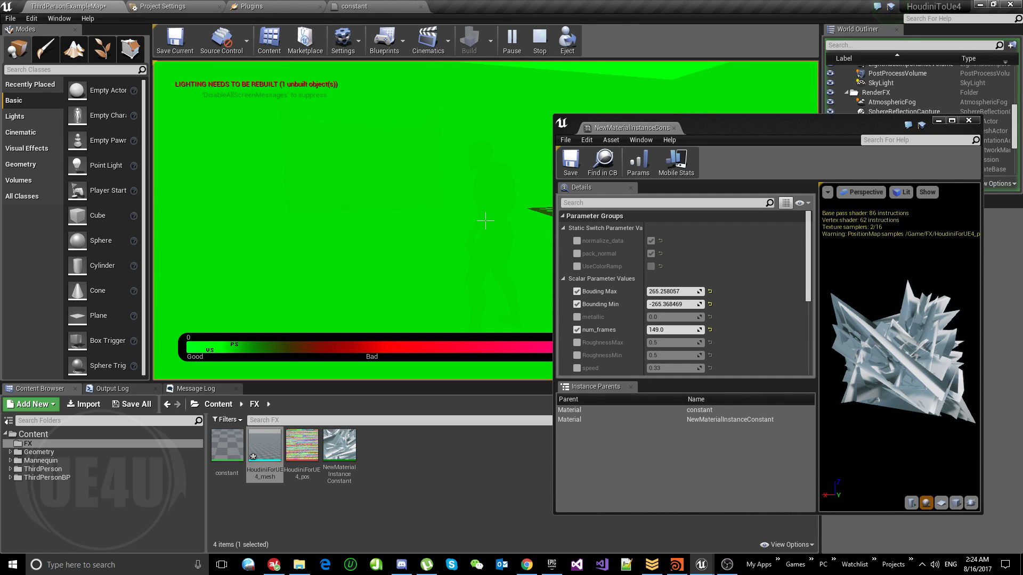
pyautogui.press('F1')
pyautogui.press('F2')
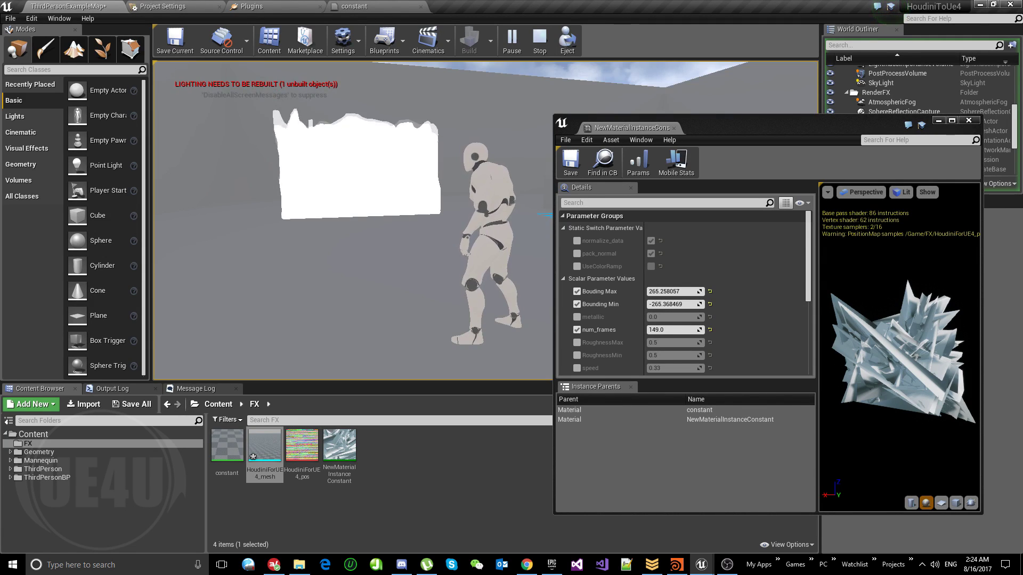
pyautogui.press('F3')
pyautogui.press('Escape')
# - Enable the metallic parameter in the material instance, raise it to 1.3764 and save the asset
pyautogui.press('w')
pyautogui.moveTo(388, 185); pyautogui.dragTo(456, 191, button='right')
pyautogui.press('s')
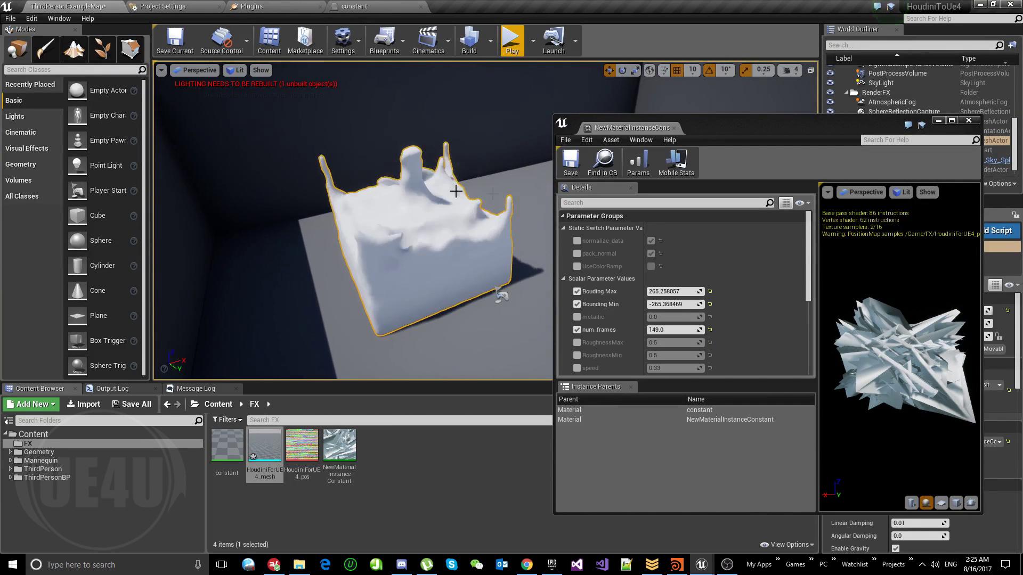
pyautogui.click(576, 317)
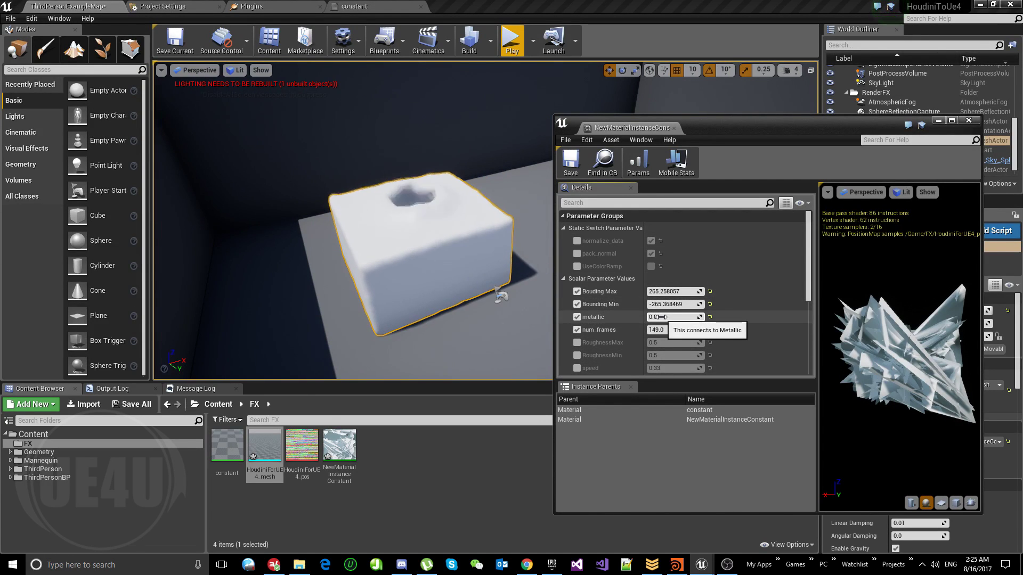
pyautogui.moveTo(661, 317); pyautogui.dragTo(764, 317)
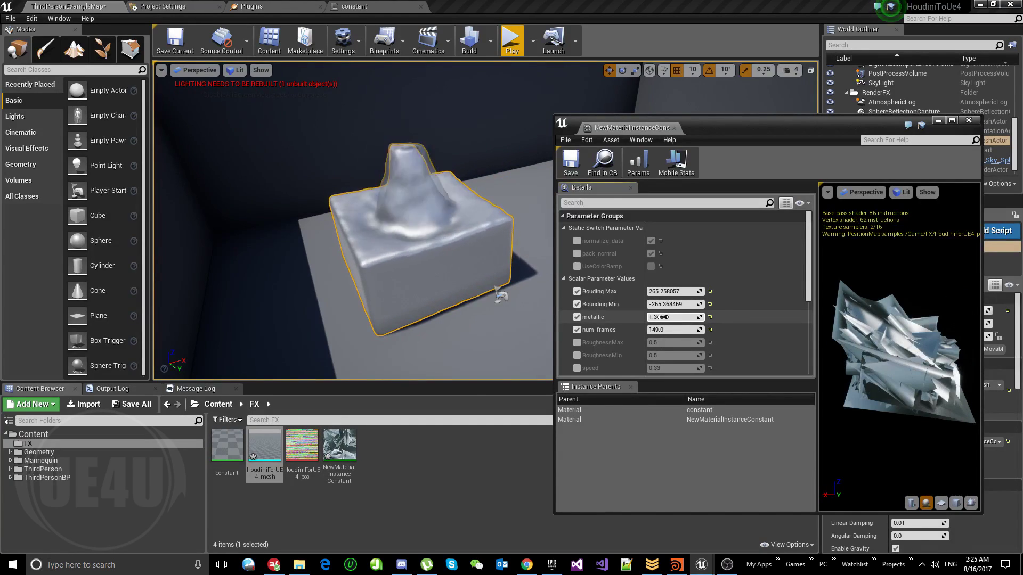
pyautogui.click(578, 160)
# - Enable the ColorMap parameter and assign the HoudiniForUE4_pos texture to it
pyautogui.scroll(-5, 758, 277)
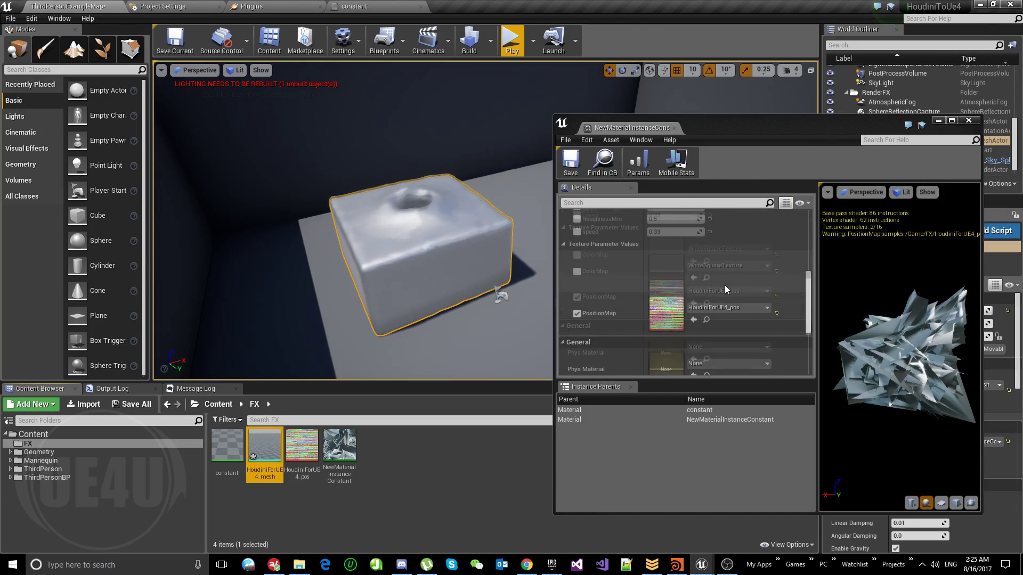
pyautogui.click(576, 272)
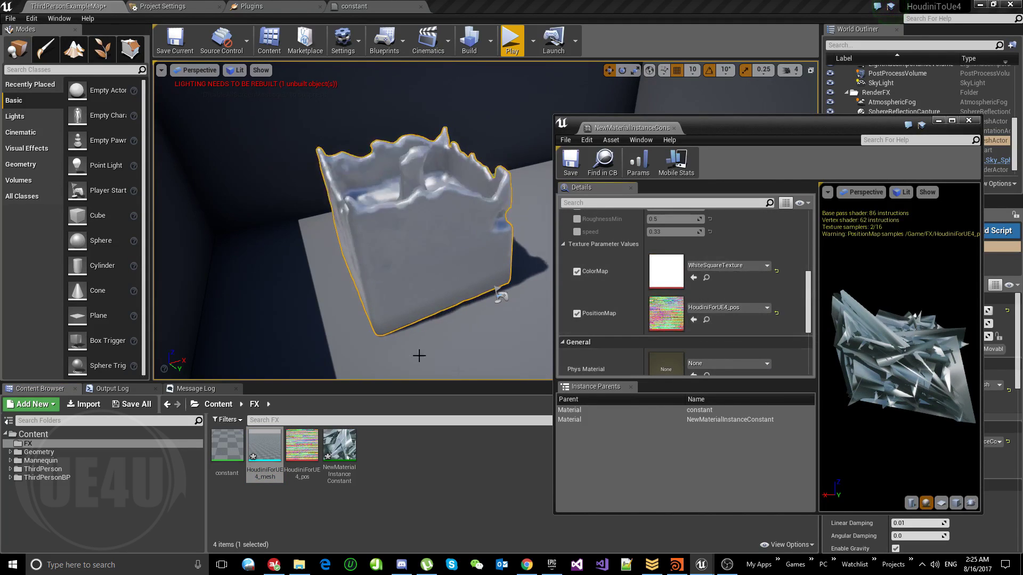
pyautogui.moveTo(301, 445); pyautogui.dragTo(661, 272)
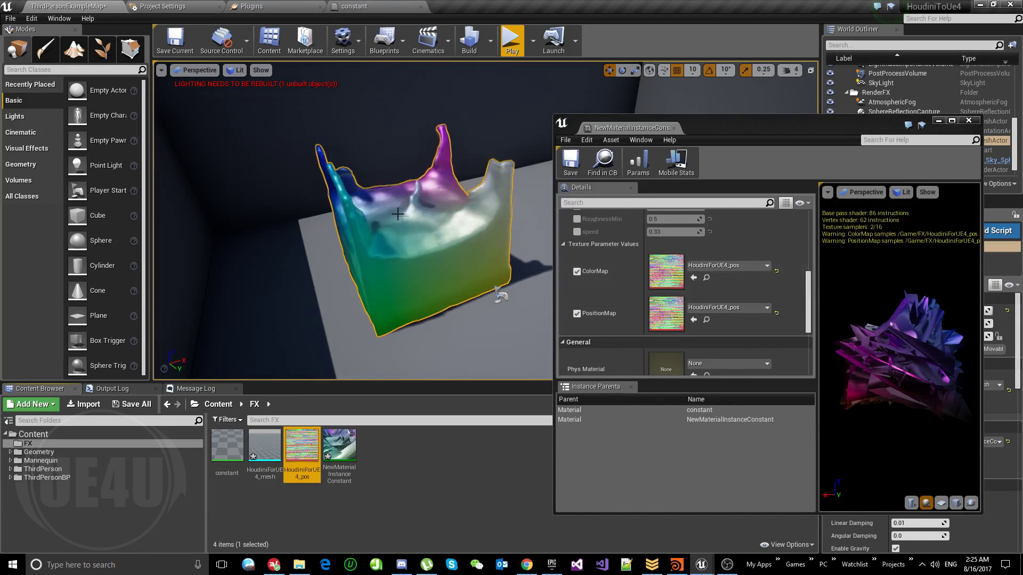
# - Play the level, run the character around the coloured fluid mesh to examine the animation, and stop
pyautogui.click(511, 40)
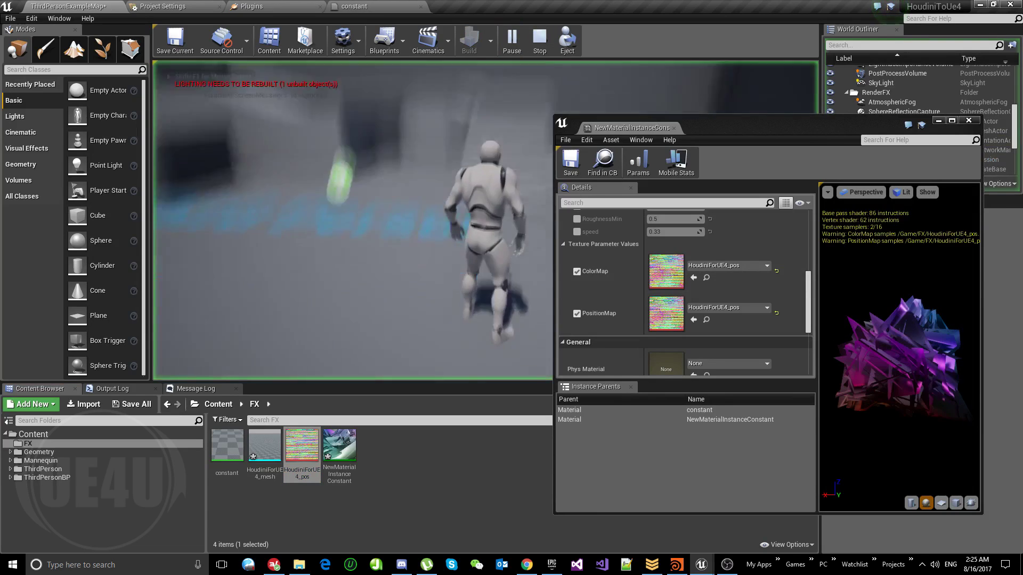
pyautogui.press('w')
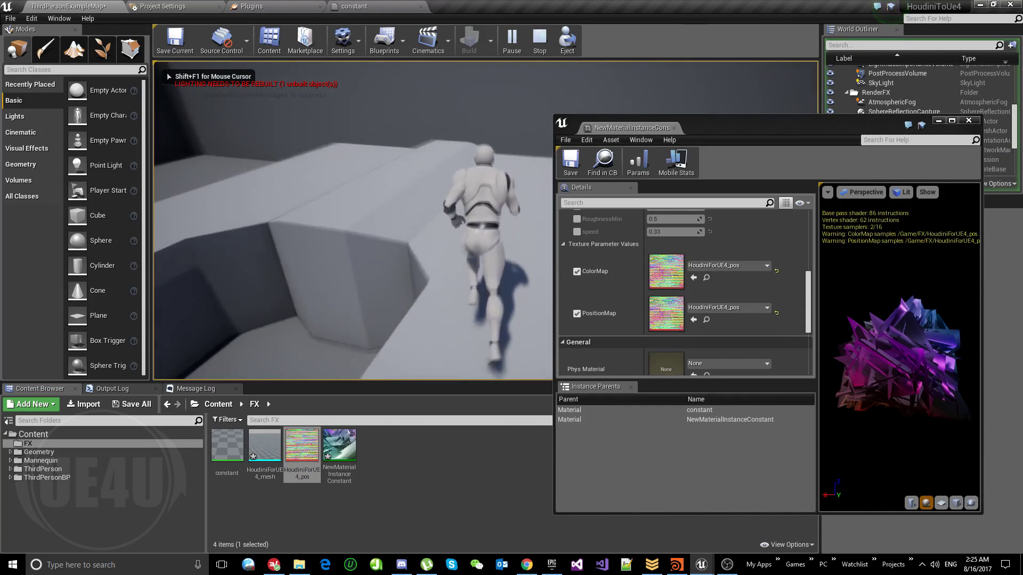
pyautogui.press('w')
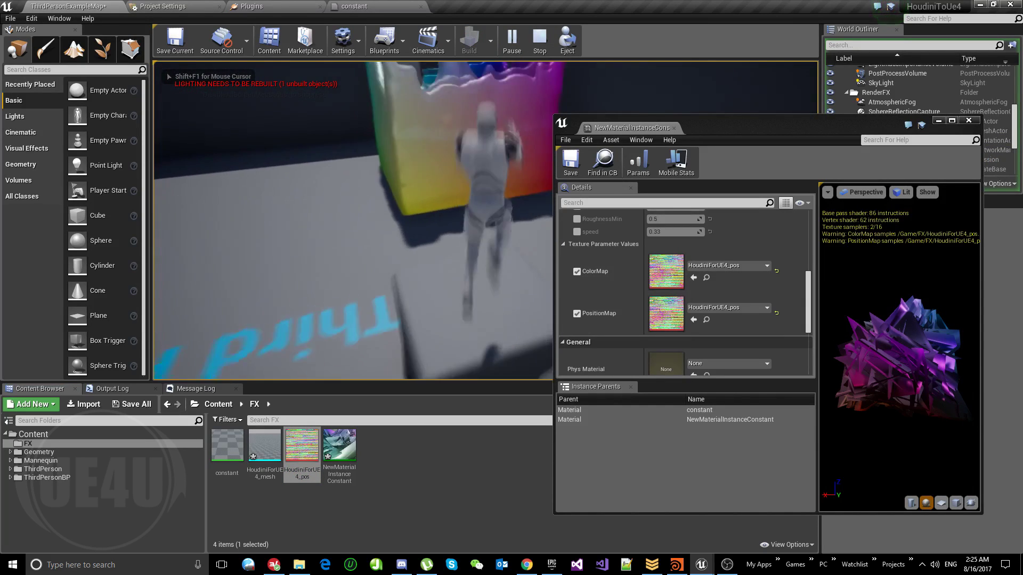
pyautogui.press('w')
pyautogui.press('space')
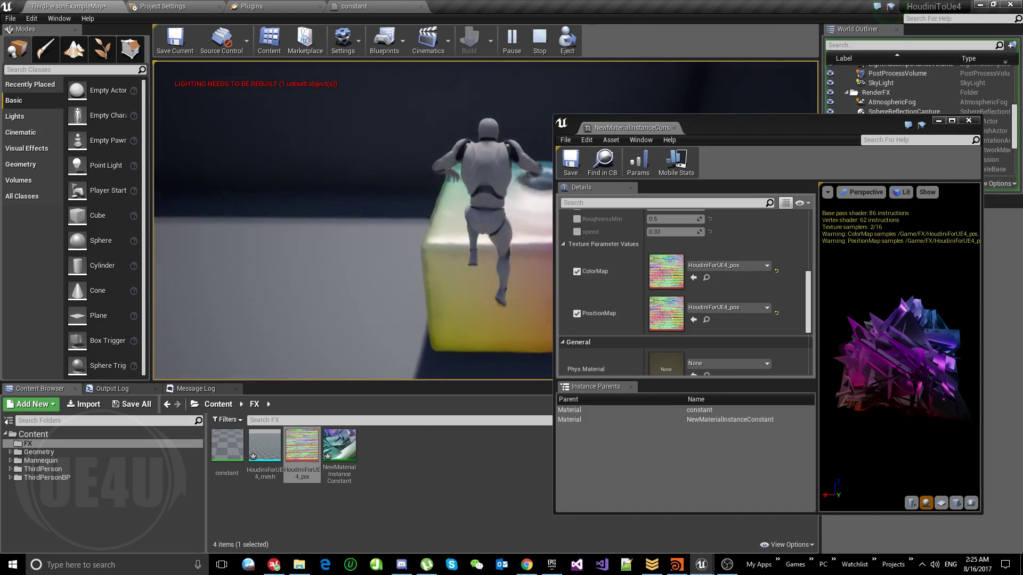
pyautogui.press('s')
pyautogui.press('a')
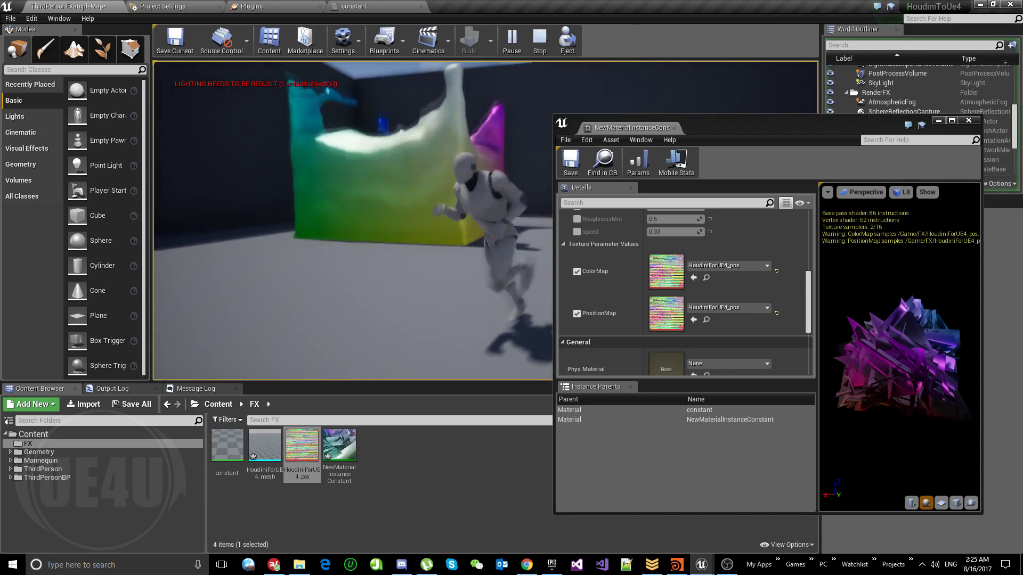
pyautogui.press('Escape')
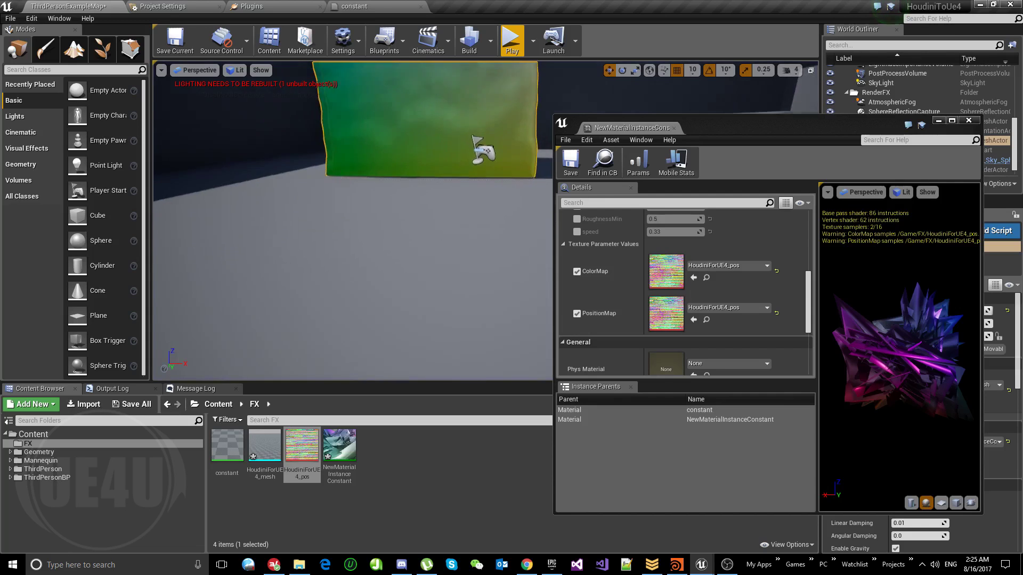
pyautogui.moveTo(351, 224); pyautogui.dragTo(410, 250, button='right')
pyautogui.moveTo(421, 195); pyautogui.dragTo(429, 191, button='right')
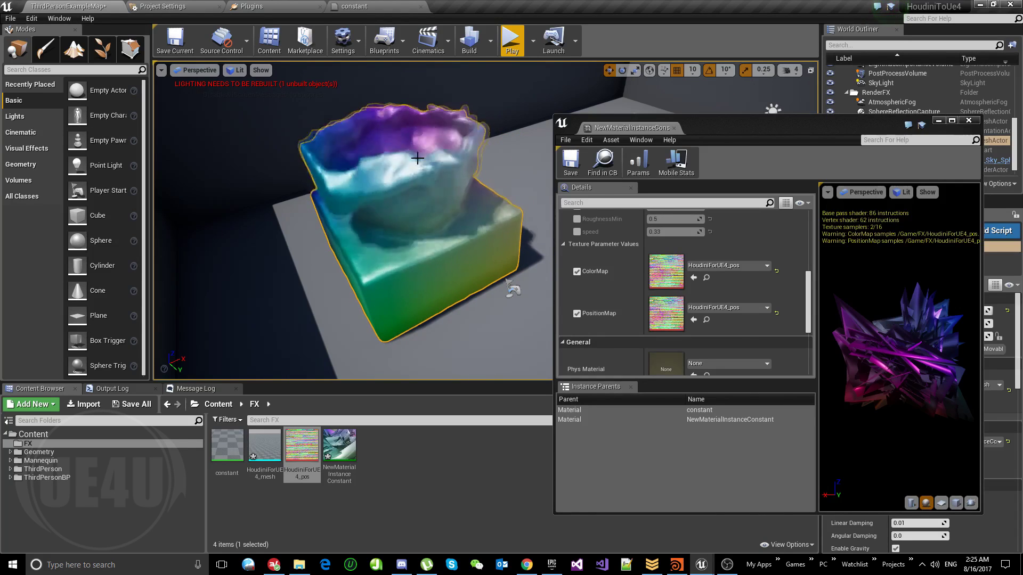
# - Switch to Houdini, examine the nodes inside the vertex_animation_textures subnetwork, and return to the out network
pyautogui.click(676, 564)
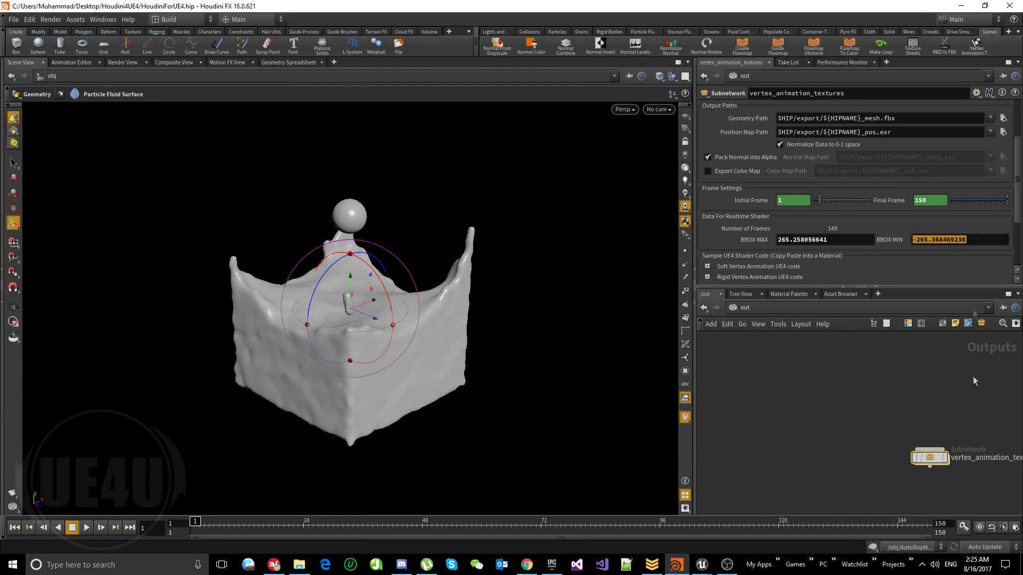
pyautogui.doubleClick(932, 458)
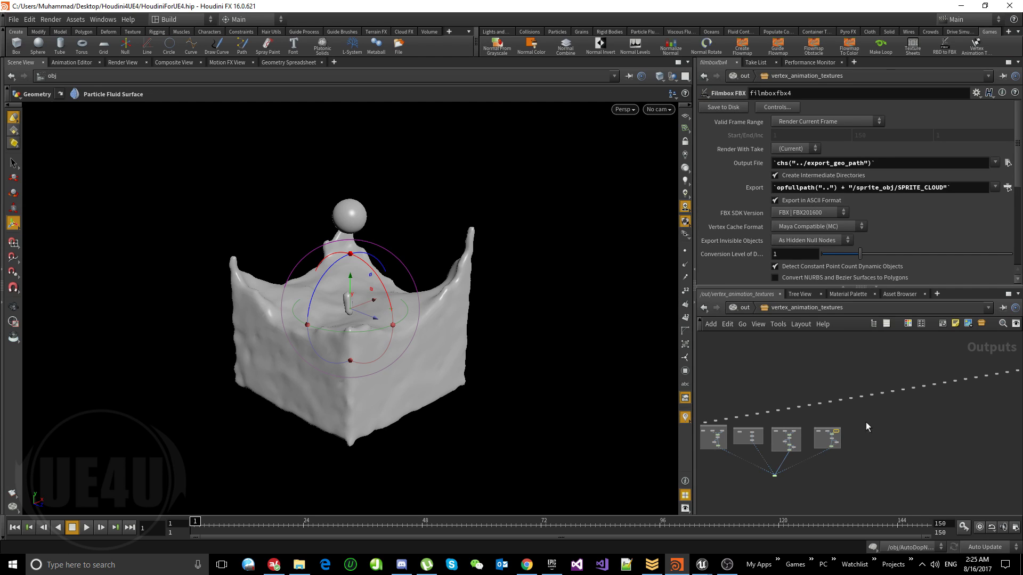
pyautogui.moveTo(867, 422)
pyautogui.mouseDown(button='right')
pyautogui.moveTo(913, 409)
pyautogui.moveTo(886, 415)
pyautogui.mouseUp(button='right')
pyautogui.moveTo(826, 437); pyautogui.dragTo(961, 376, button='middle')
pyautogui.scroll(3, 871, 391)
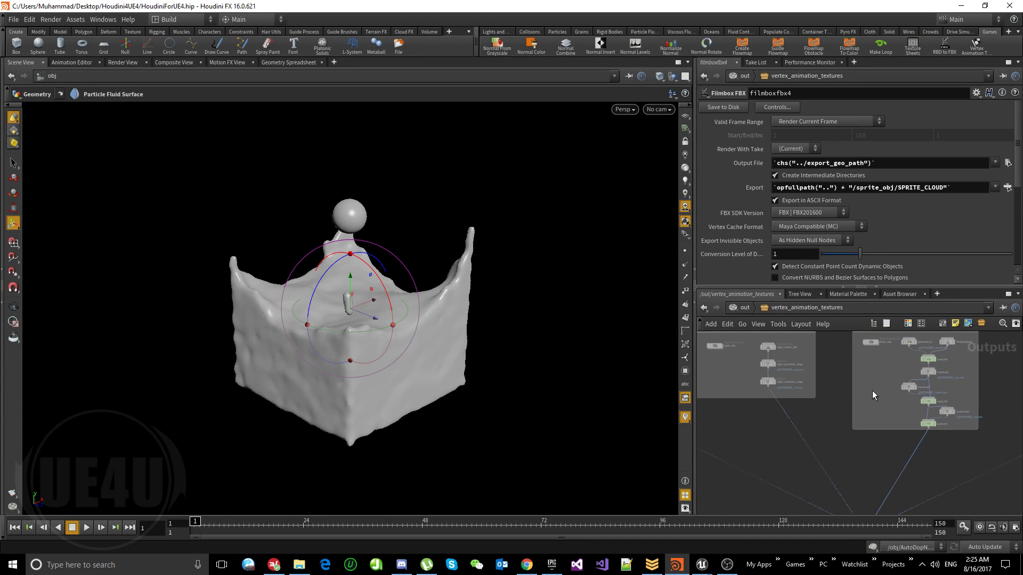
pyautogui.scroll(-5, 871, 391)
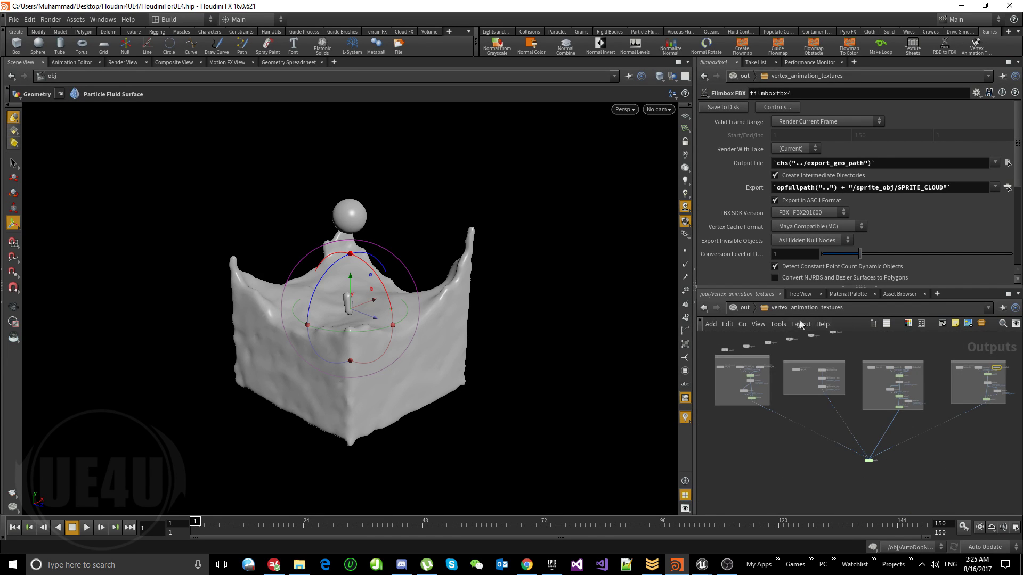
pyautogui.click(738, 308)
pyautogui.click(786, 308)
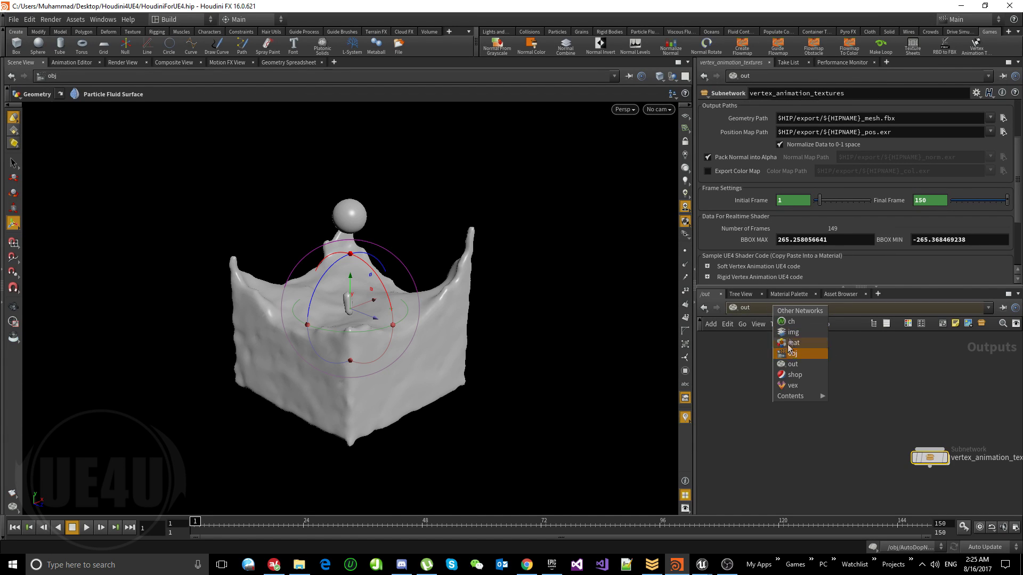
pyautogui.click(891, 361)
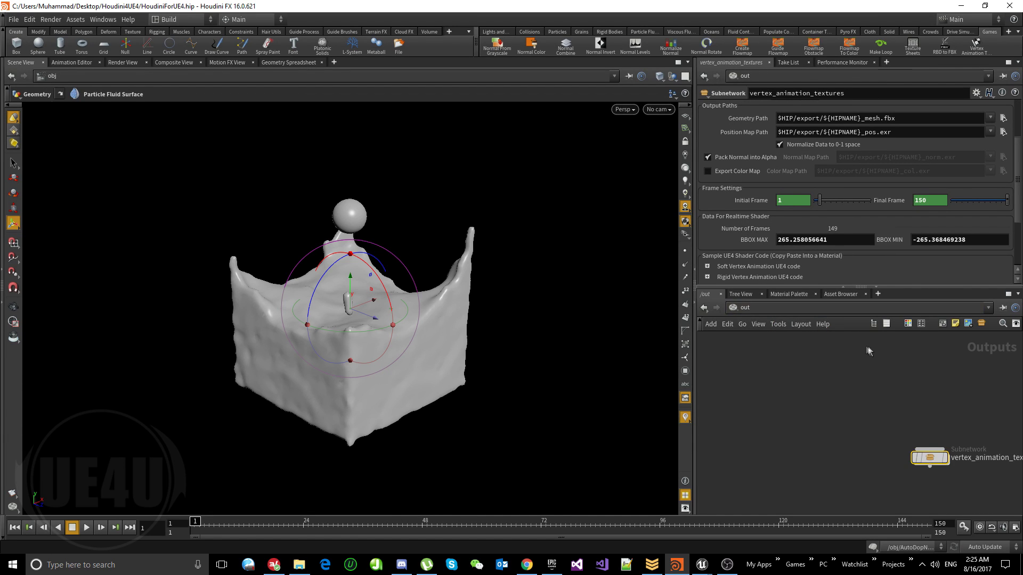
# - Expand the sample Fluid Vertex Animation UE4 code of vertex_animation_textures to view it, and return to the export settings
pyautogui.scroll(-3, 918, 177)
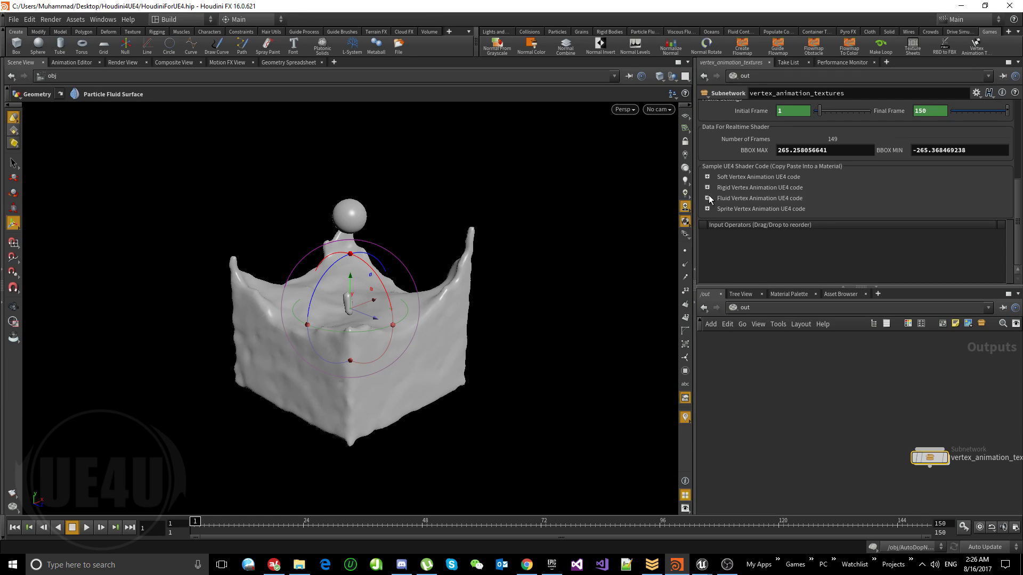
pyautogui.click(707, 199)
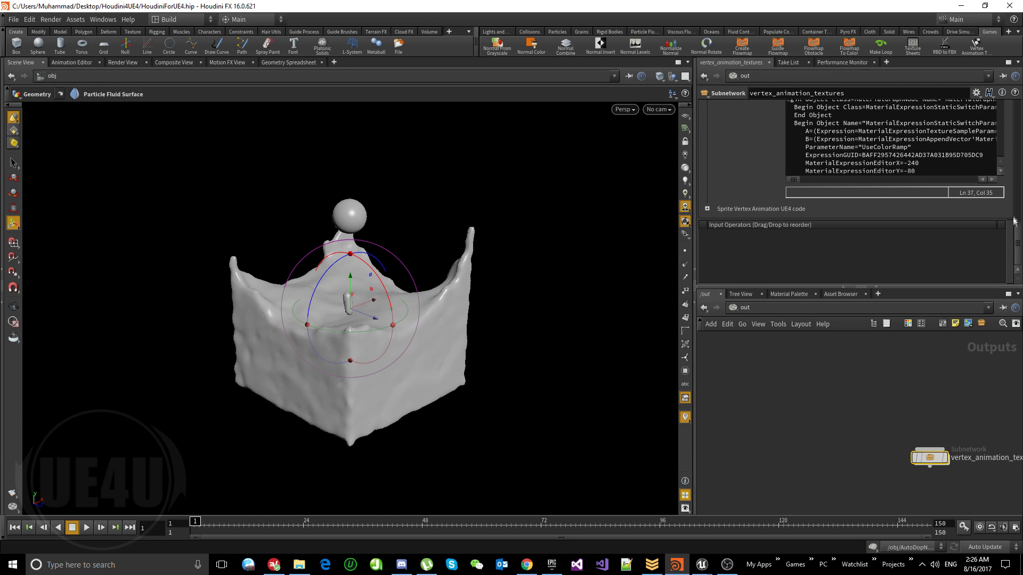
pyautogui.moveTo(1016, 243); pyautogui.dragTo(1016, 166)
pyautogui.click(708, 192)
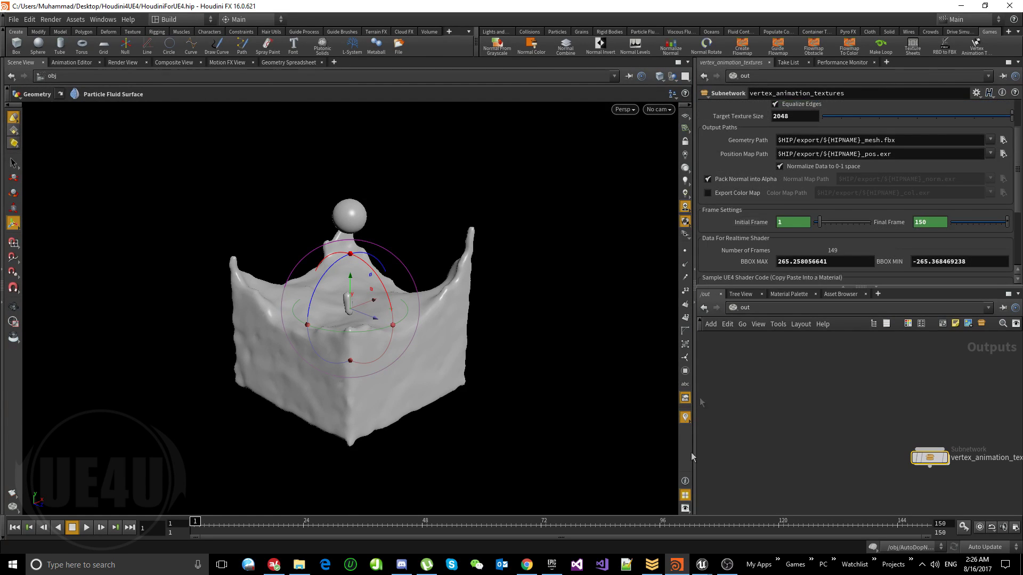
# - Switch to Unreal Engine, open the constant material to examine its UV, roughness, normal and custom UV node groups, and return to the level
pyautogui.moveTo(702, 566)
pyautogui.click(674, 522)
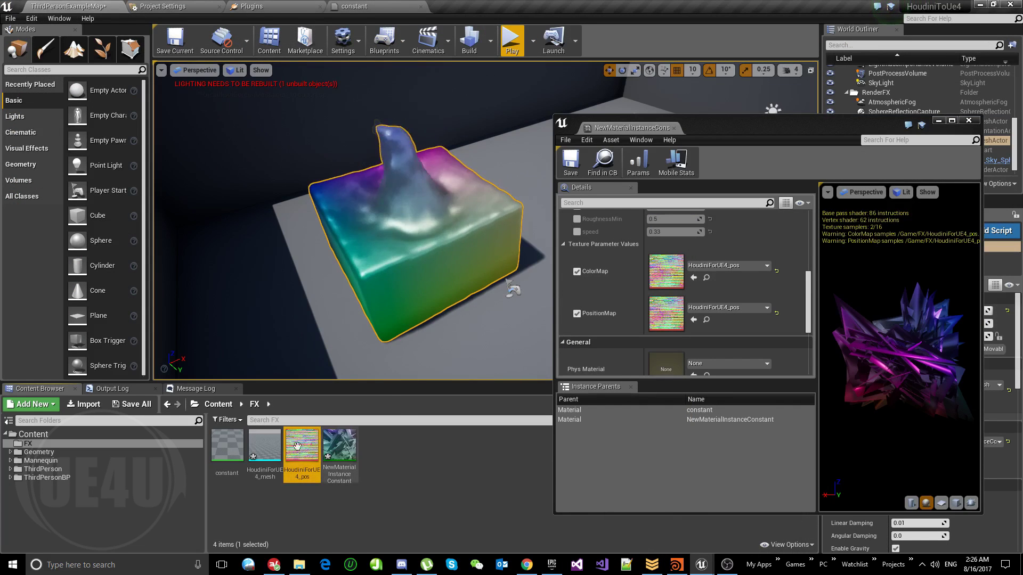
pyautogui.doubleClick(221, 450)
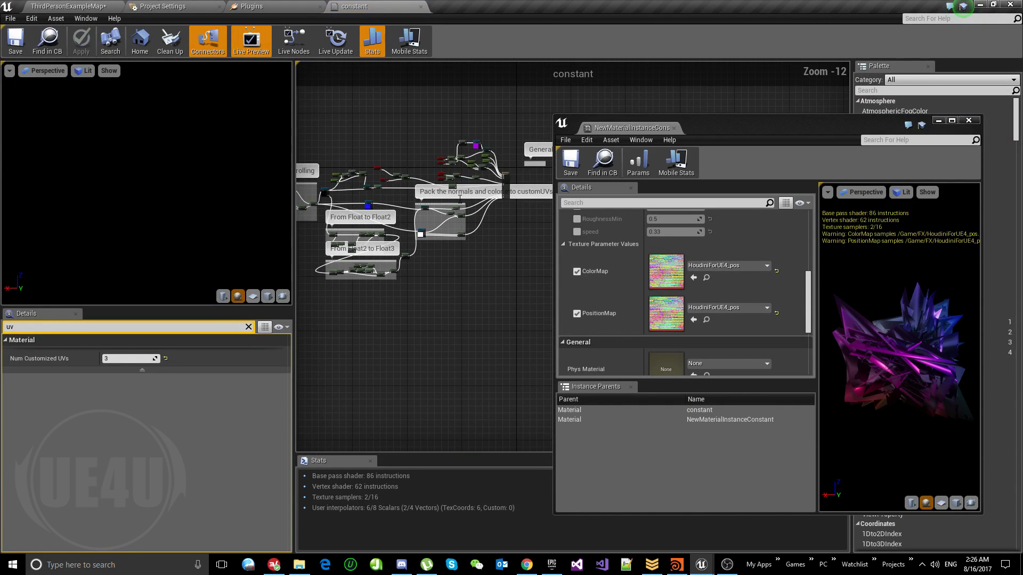
pyautogui.scroll(6, 440, 299)
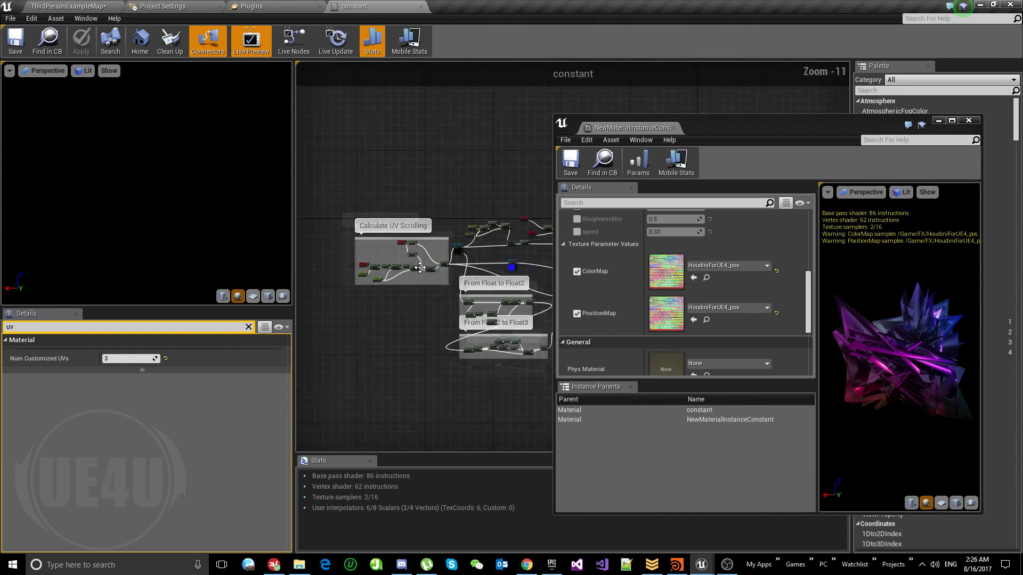
pyautogui.moveTo(446, 289); pyautogui.dragTo(347, 316, button='right')
pyautogui.moveTo(499, 277); pyautogui.dragTo(298, 363, button='right')
pyautogui.scroll(5, 434, 270)
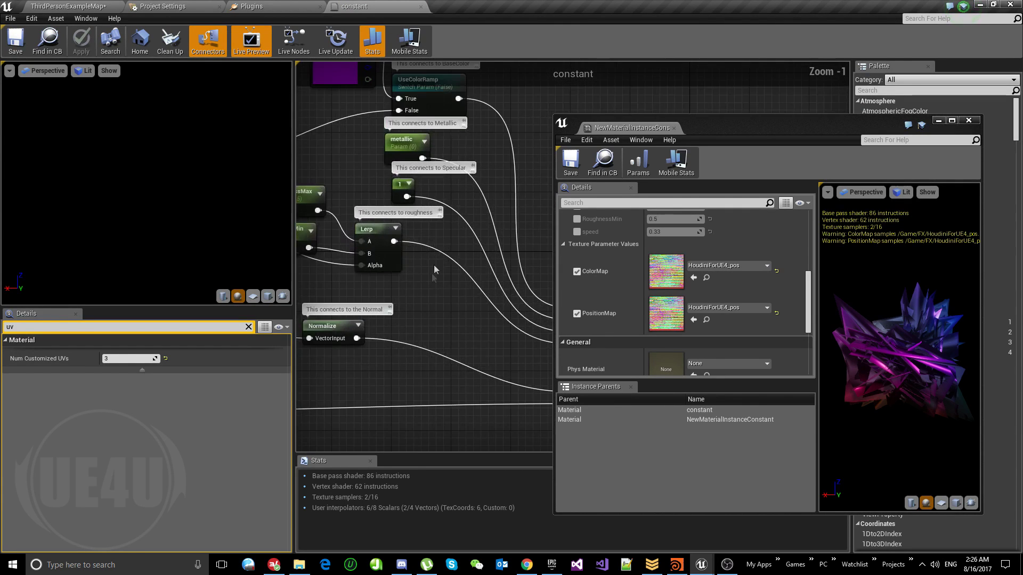
pyautogui.moveTo(434, 269); pyautogui.dragTo(514, 110, button='right')
pyautogui.moveTo(408, 383); pyautogui.dragTo(484, 160, button='right')
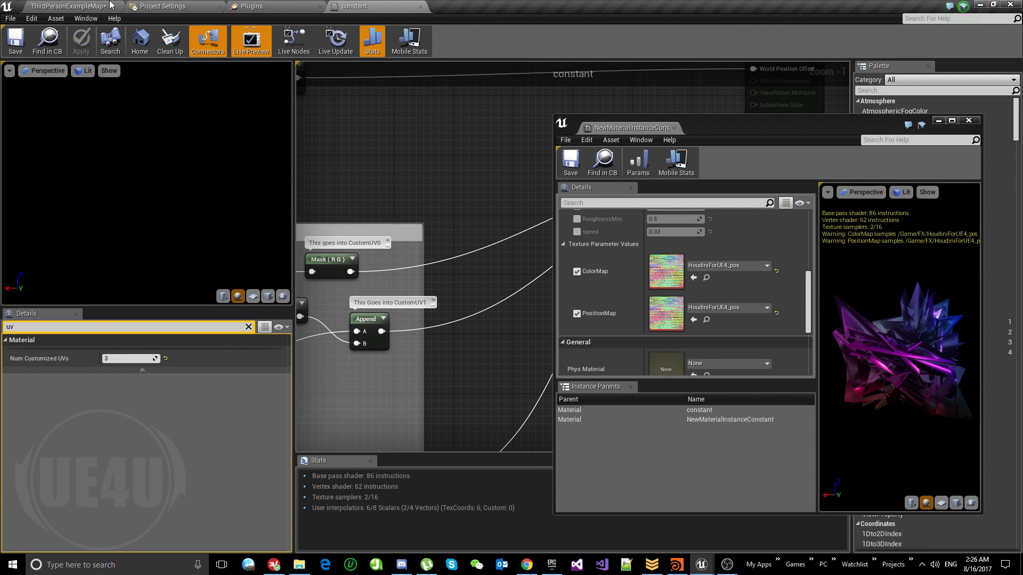
pyautogui.click(110, 5)
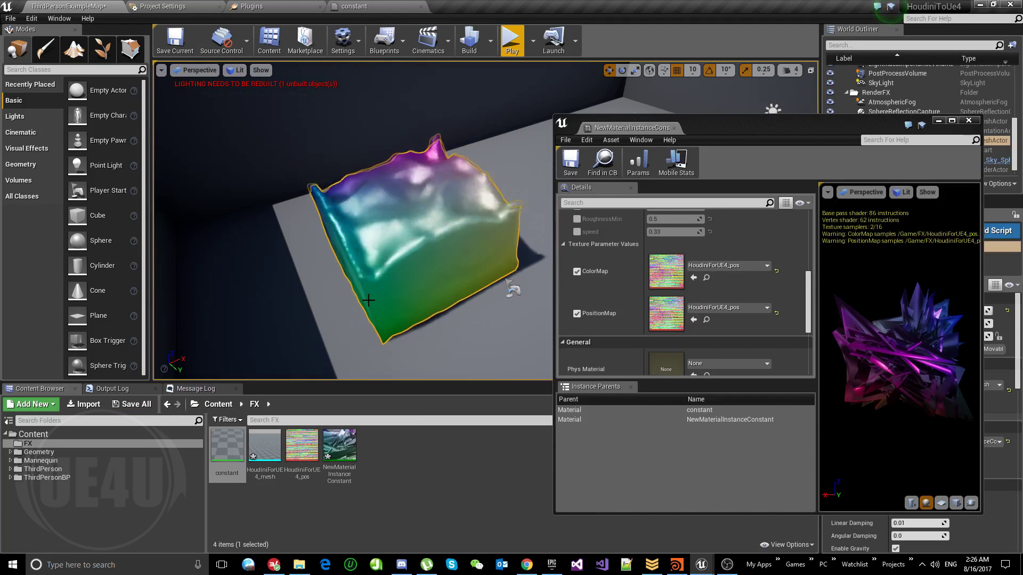
# - Review the method, polycount, texture size and output paths of vertex_animation_textures in Houdini, and return to Unreal Engine
pyautogui.hotkey('alt', 'Tab')
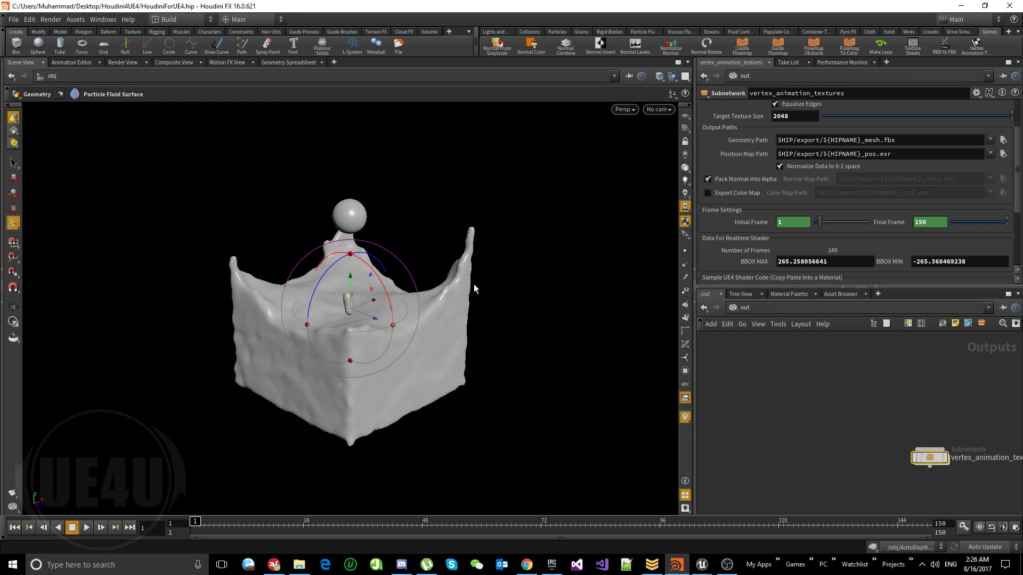
pyautogui.scroll(3, 716, 123)
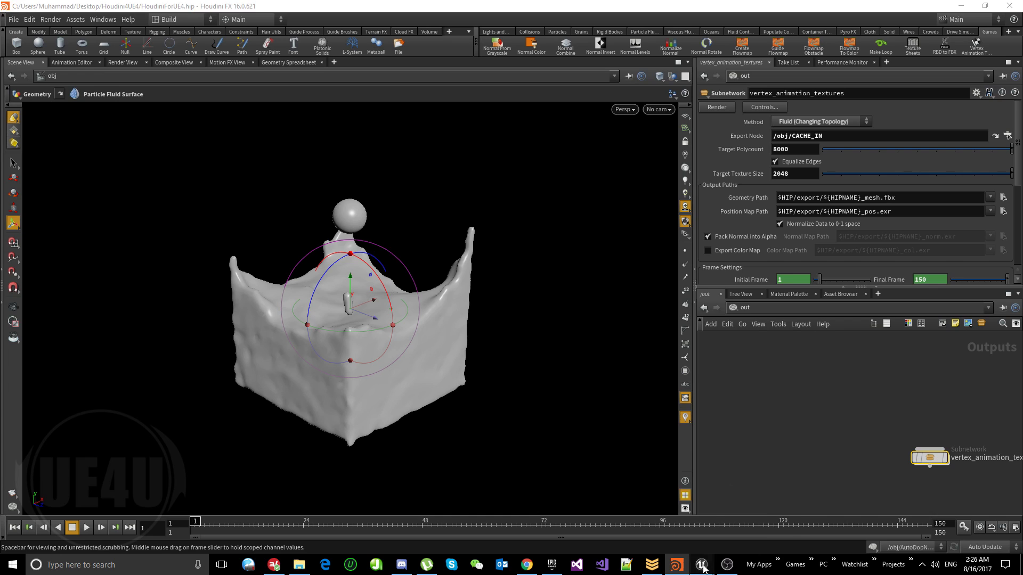
pyautogui.moveTo(701, 568)
pyautogui.click(678, 523)
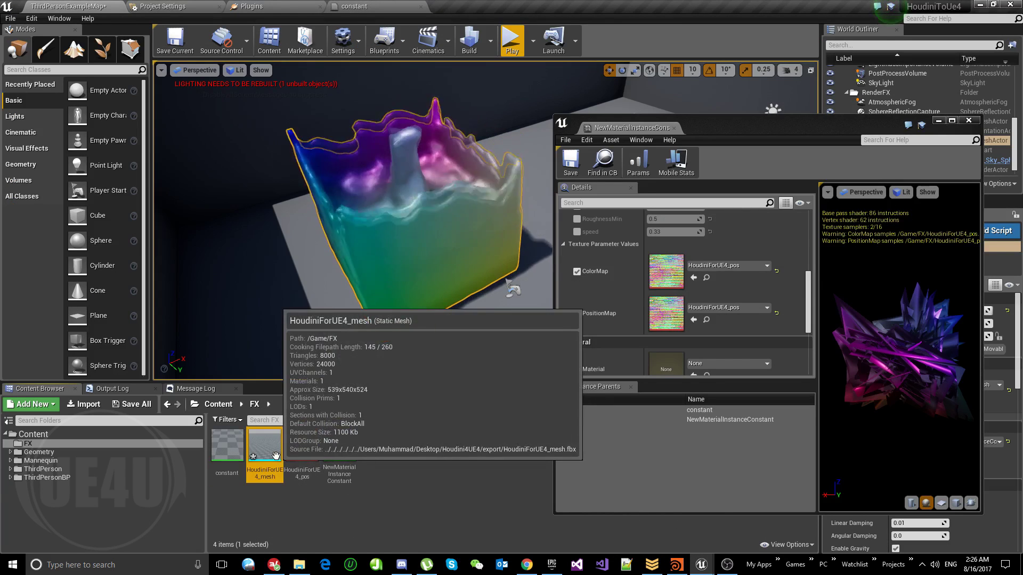
# - Select the HoudiniForUE4_mesh and HoudiniForUE4_pos assets, view their available asset actions, and clear the selection
pyautogui.click(302, 453)
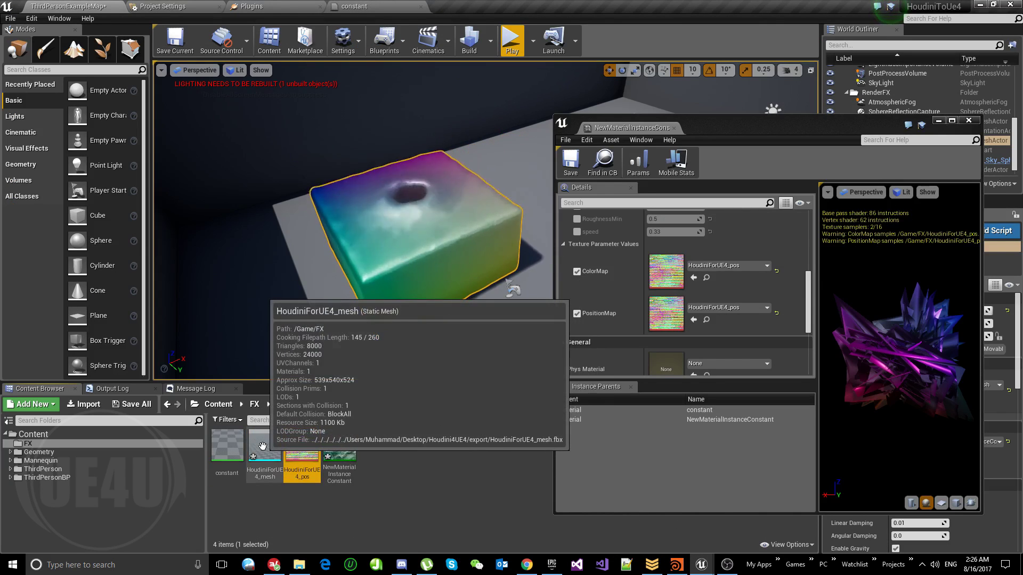
pyautogui.keyDown('ctrl'); pyautogui.click(262, 445); pyautogui.keyUp('ctrl')
pyautogui.rightClick(262, 445)
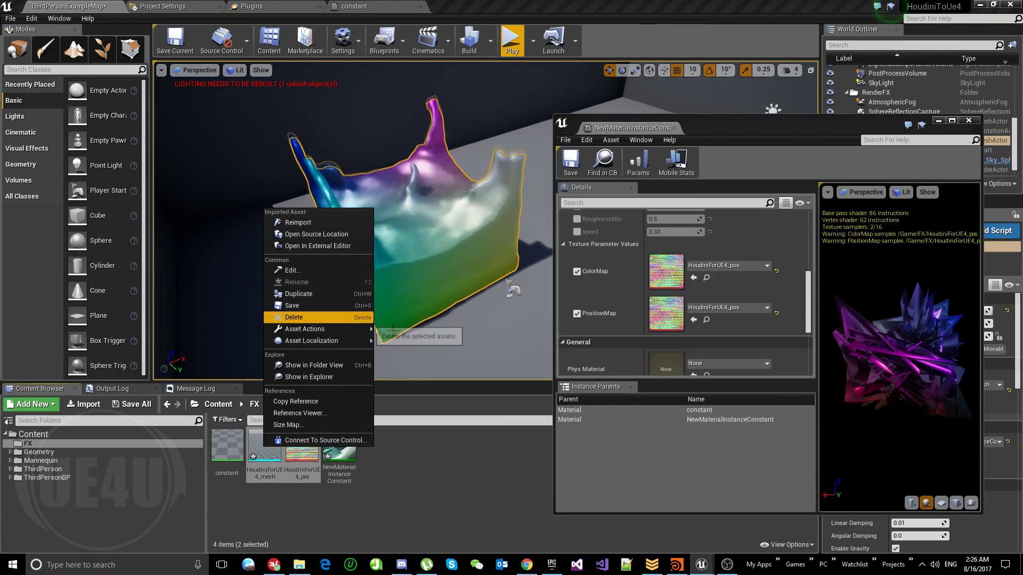
pyautogui.click(478, 541)
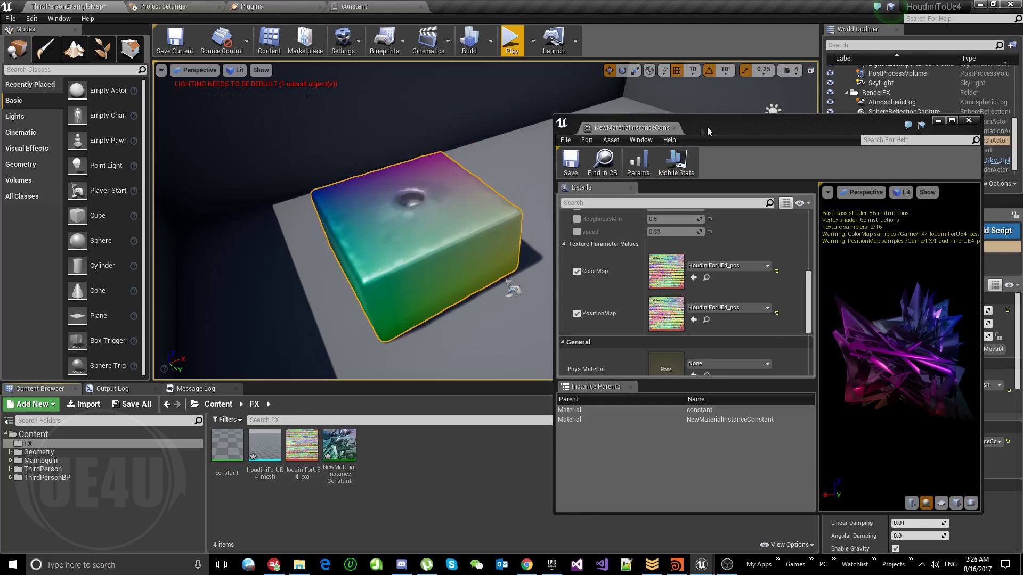
# - Move the material instance window off the level view and examine the animated fluid mesh from several angles
pyautogui.moveTo(708, 131); pyautogui.dragTo(833, 138)
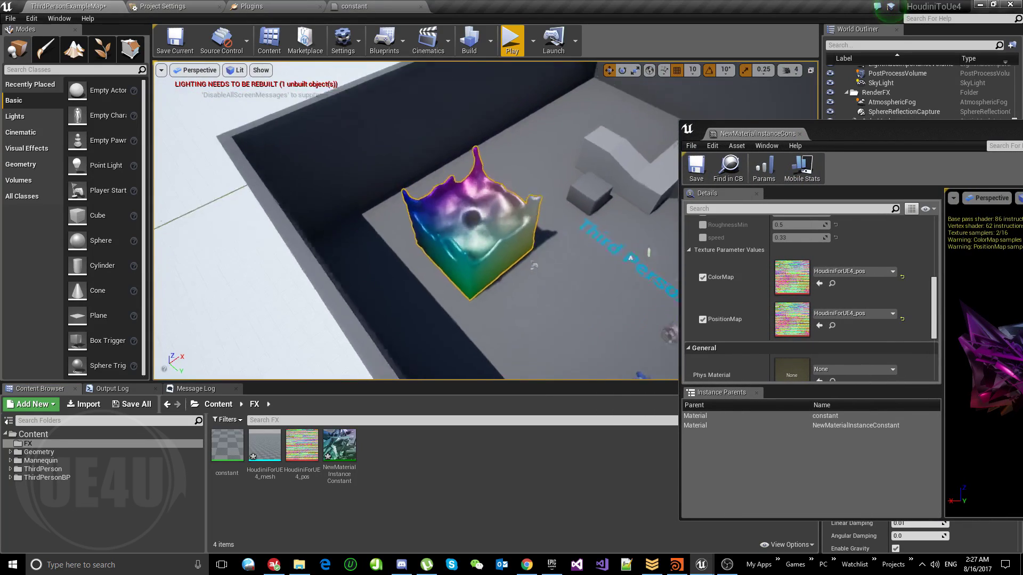
pyautogui.moveTo(468, 239); pyautogui.dragTo(543, 245, button='right')
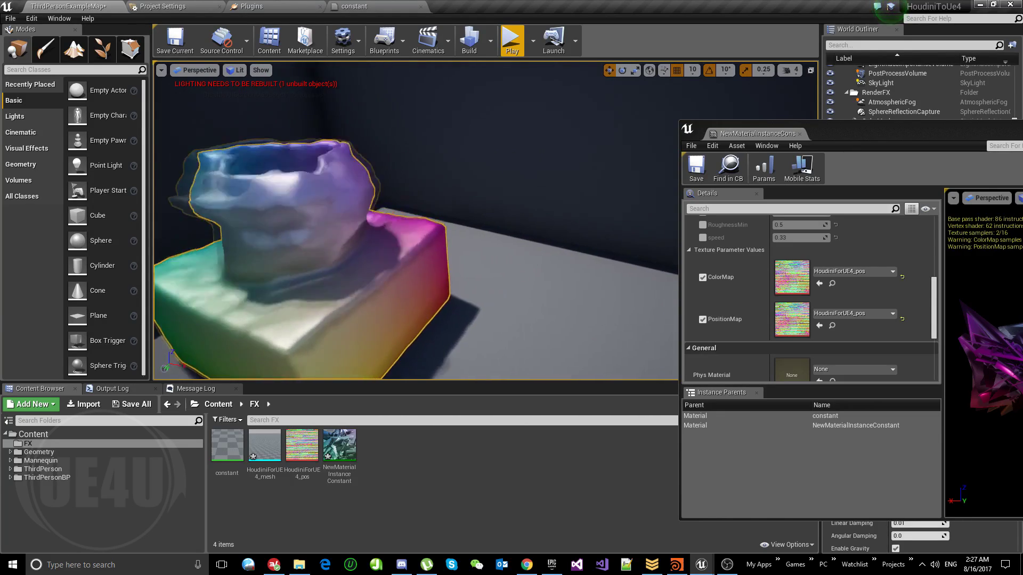
pyautogui.moveTo(442, 360); pyautogui.dragTo(442, 359, button='right')
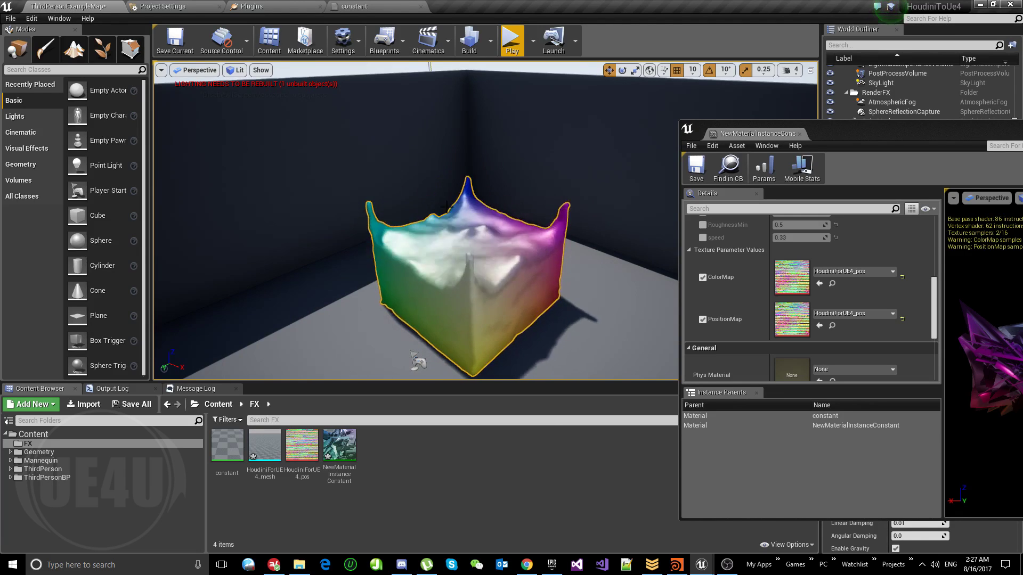
pyautogui.moveTo(447, 207); pyautogui.dragTo(446, 206, button='right')
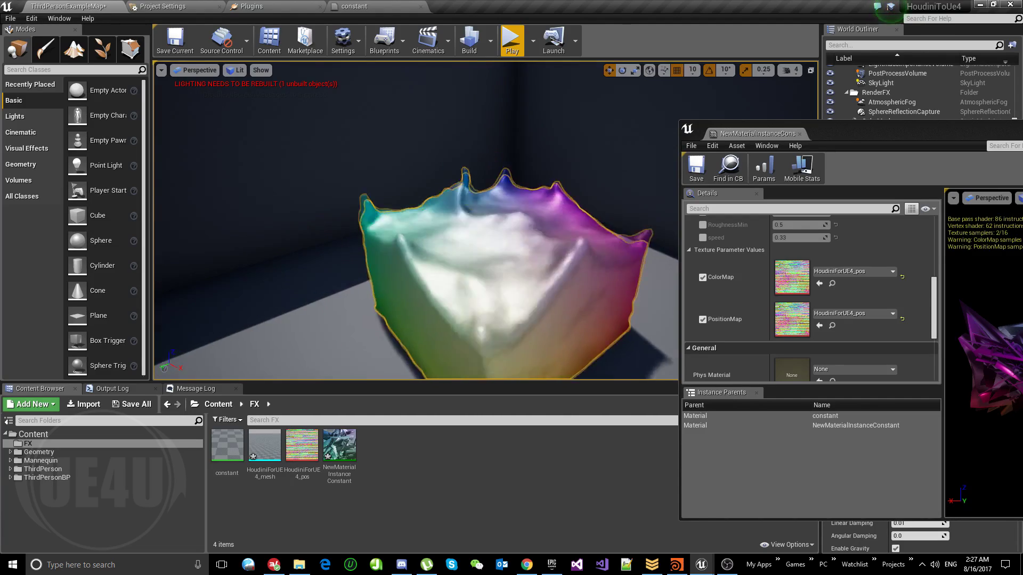
pyautogui.moveTo(446, 206); pyautogui.dragTo(447, 206, button='right')
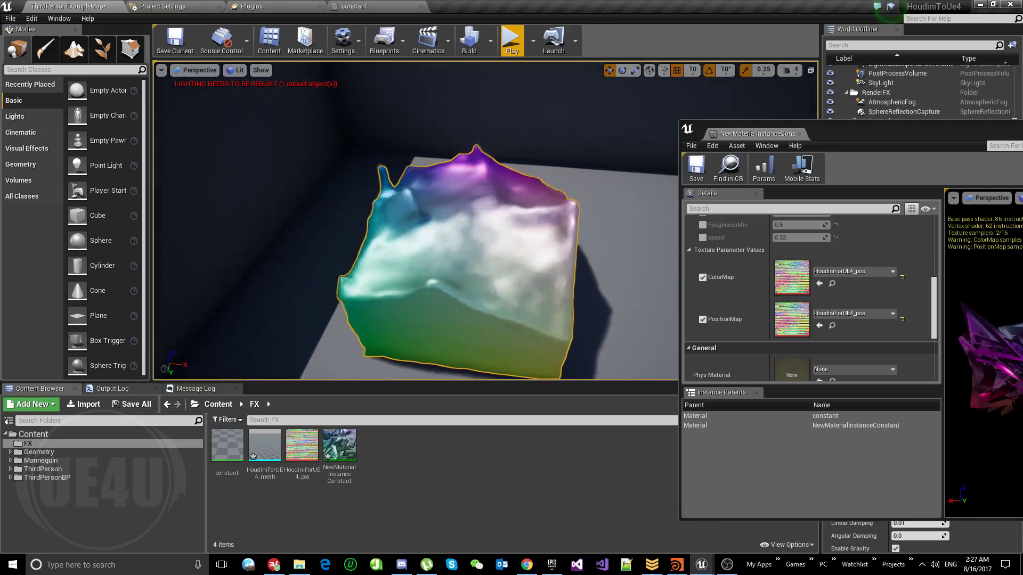